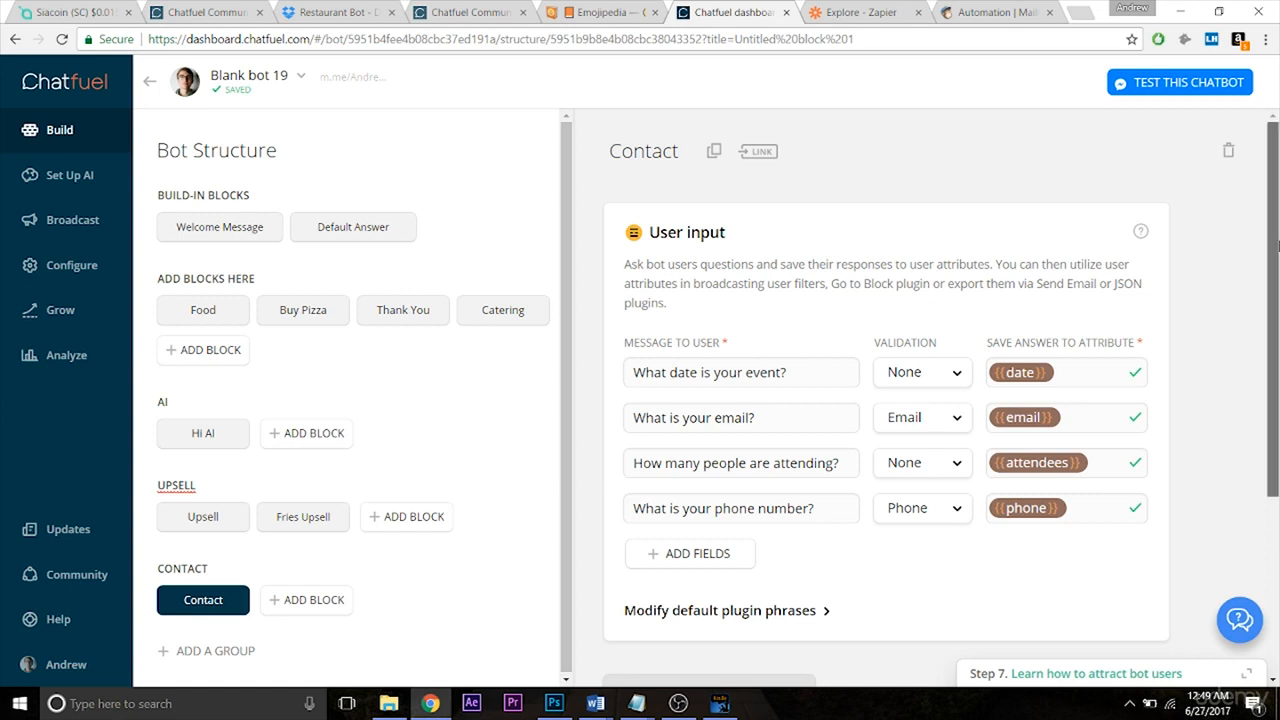
Scroll the Contact block and insert a new card slot above the thank-you message.
scroll(1137, 557, down, 3)
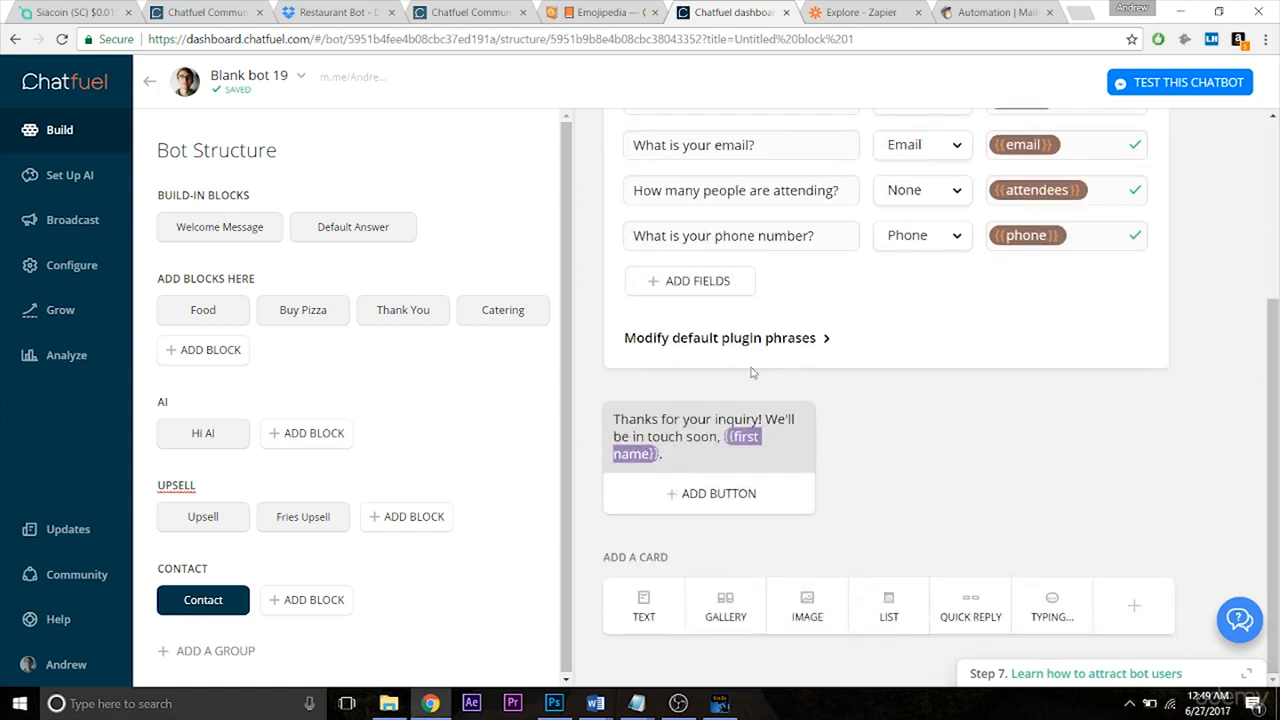
click(592, 384)
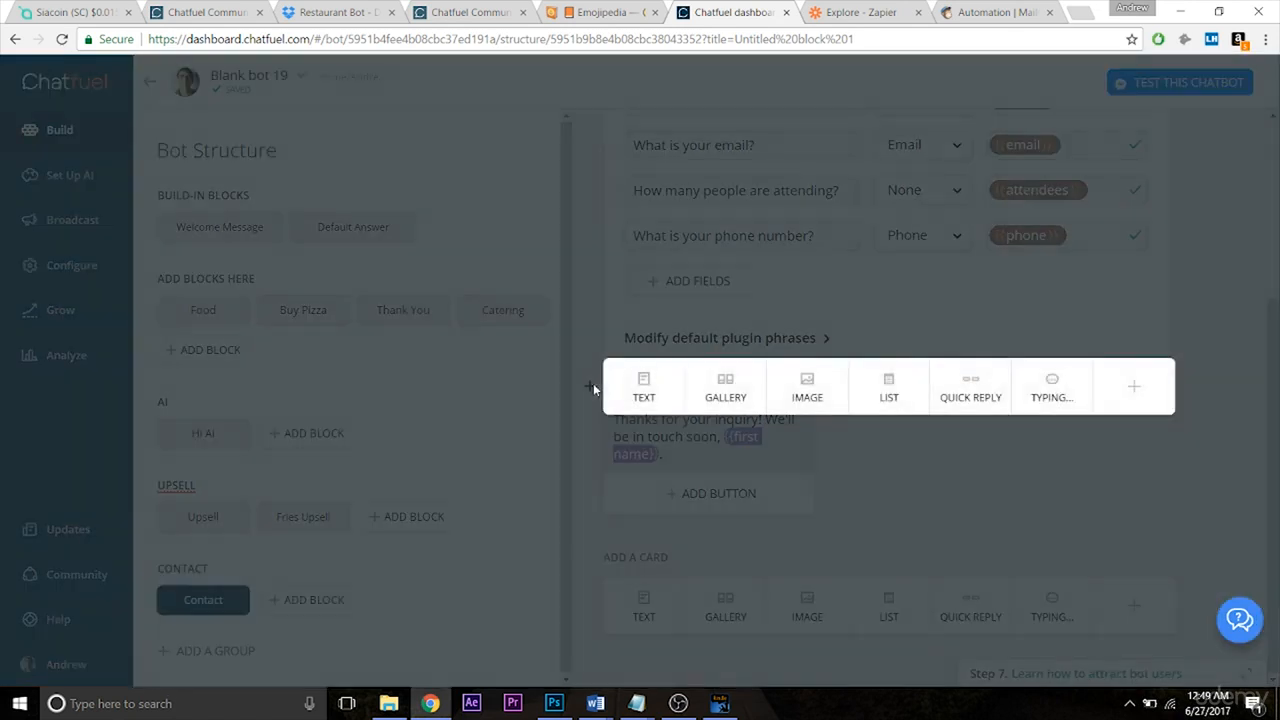
Add a JSON API plugin card with request type POST above the thank-you message.
click(1110, 400)
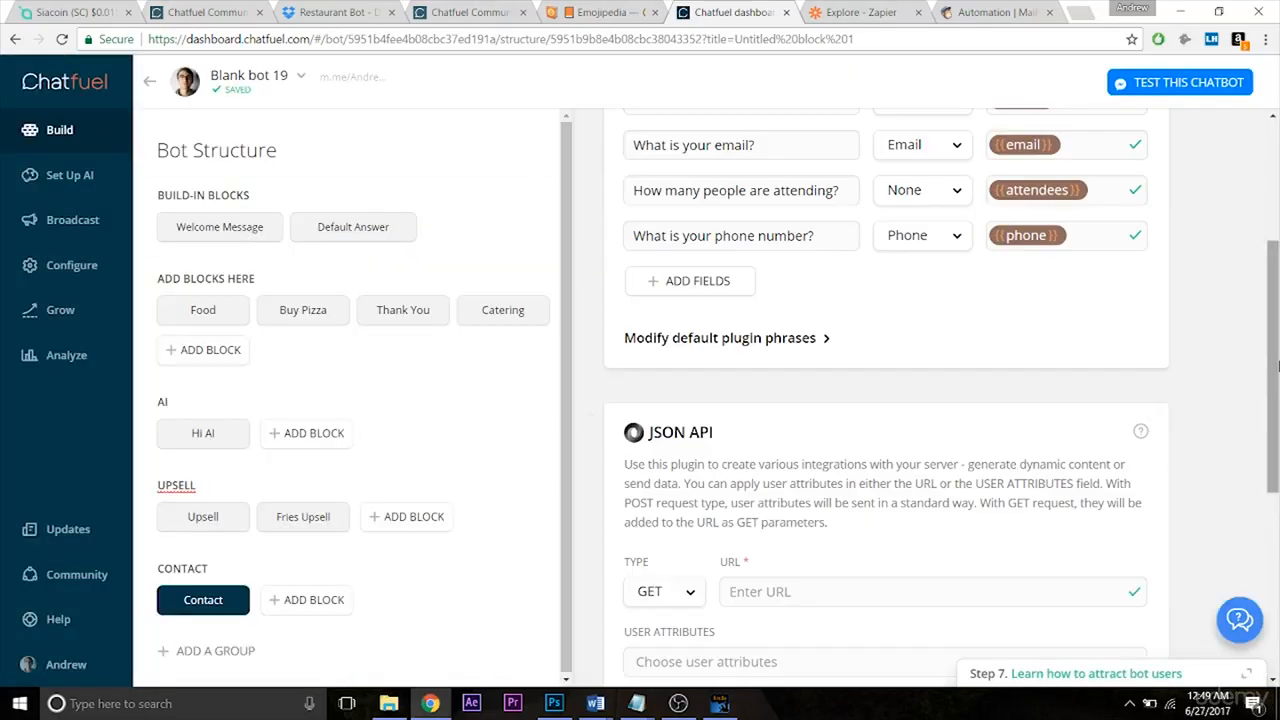
scroll(670, 403, down, 3)
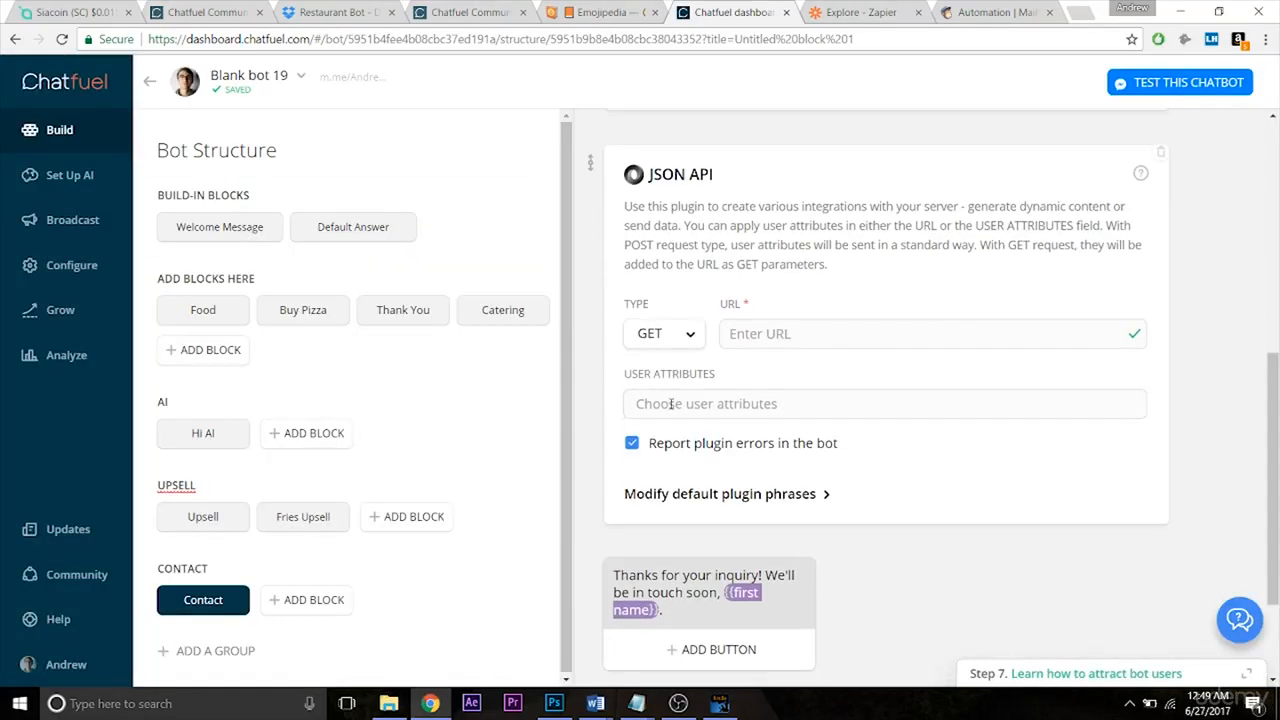
click(665, 337)
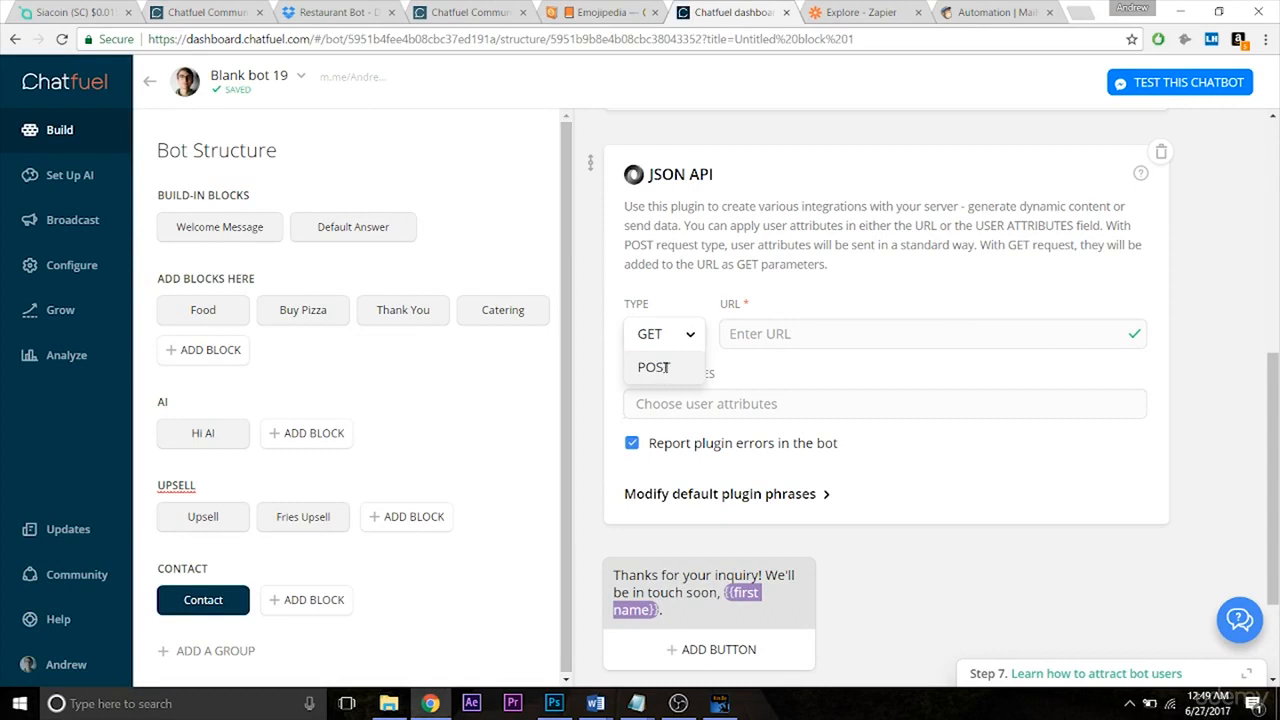
click(666, 368)
click(773, 338)
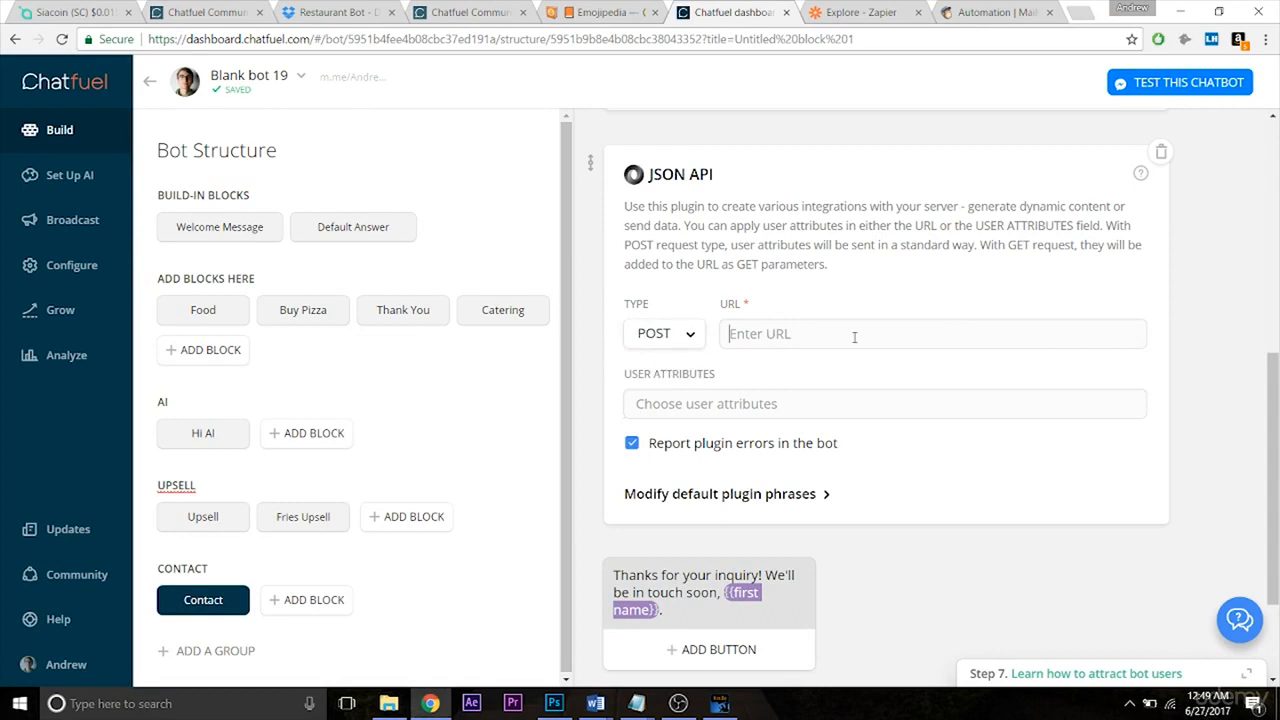
click(862, 12)
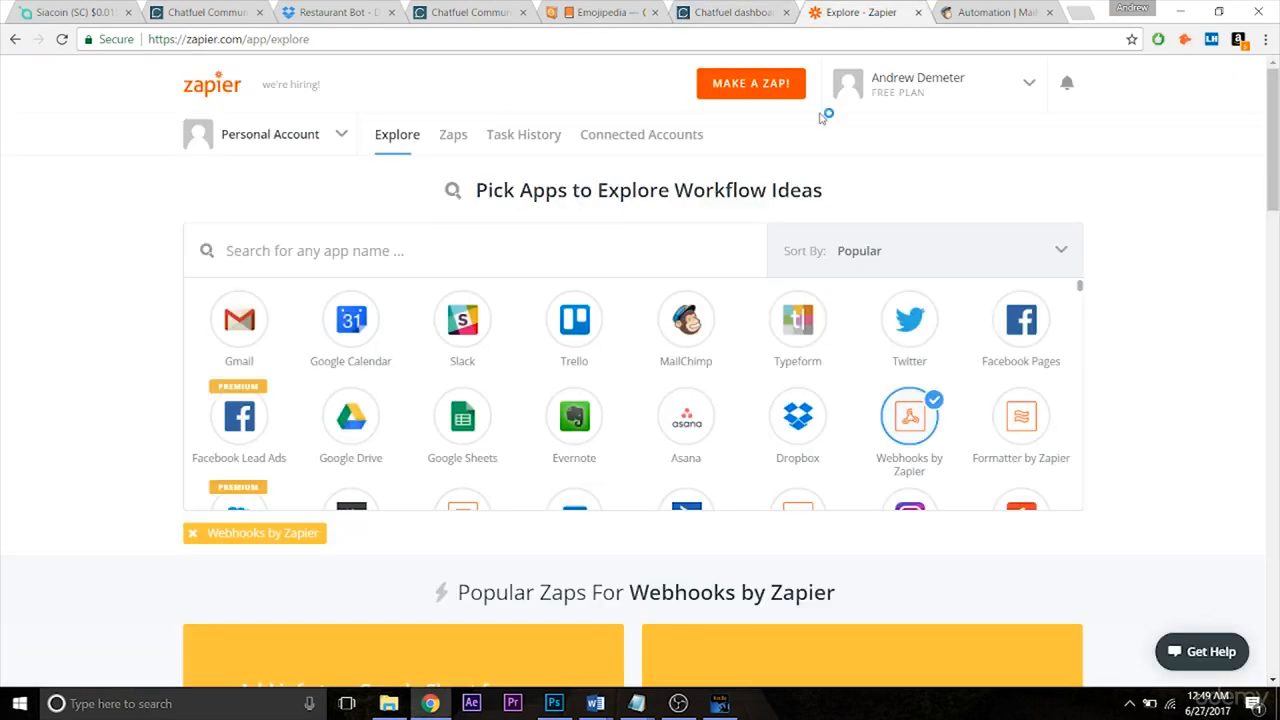
Create a new Zap triggered by Webhooks by Zapier Catch Hook.
click(751, 84)
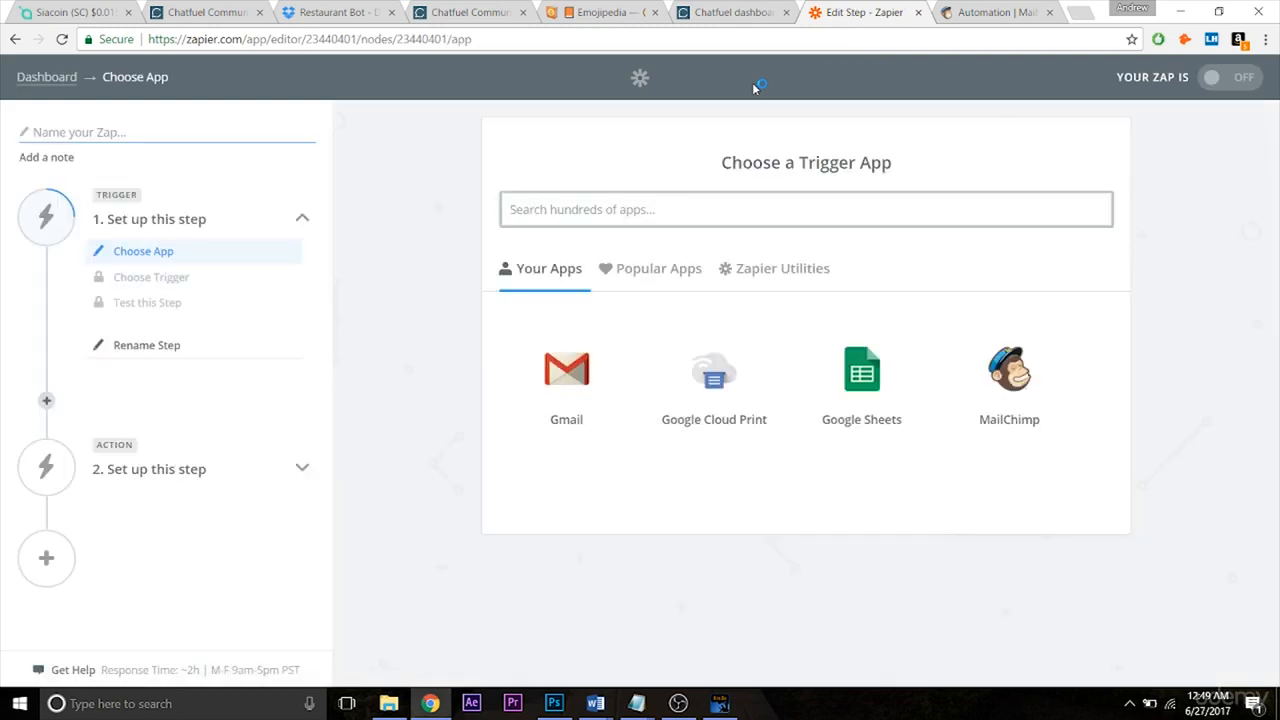
click(643, 202)
text(webhoo)
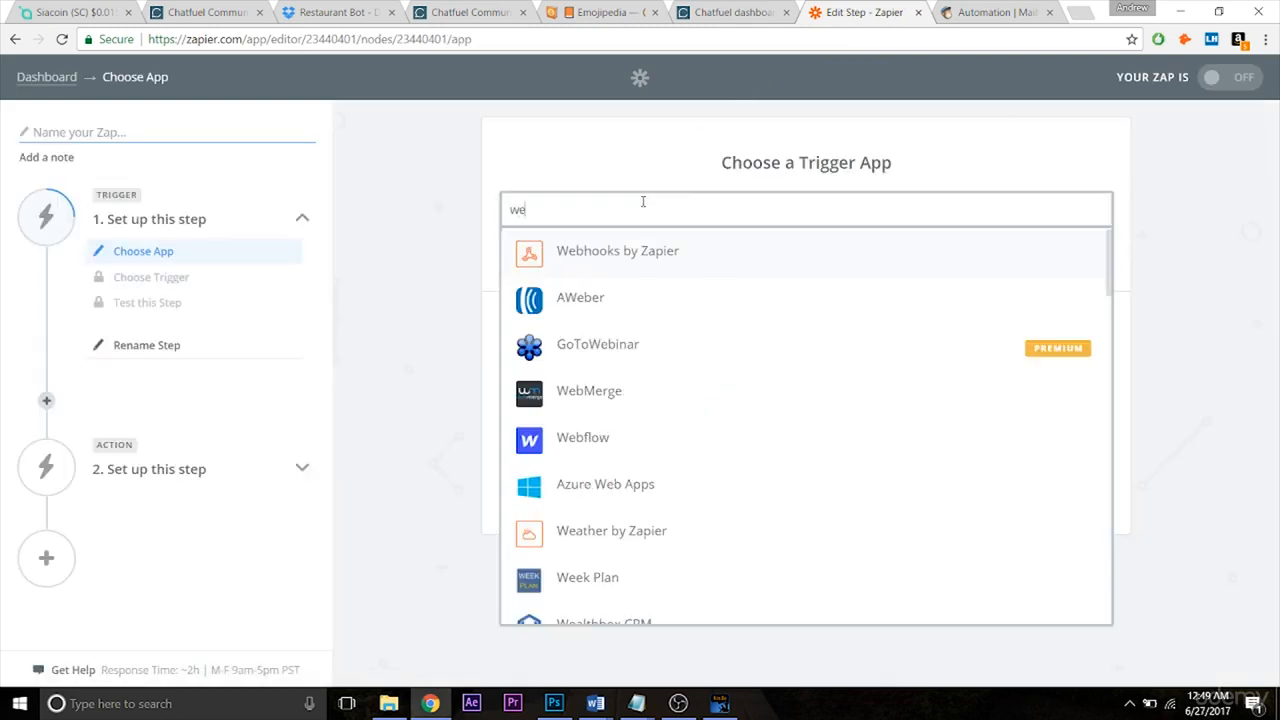
click(643, 249)
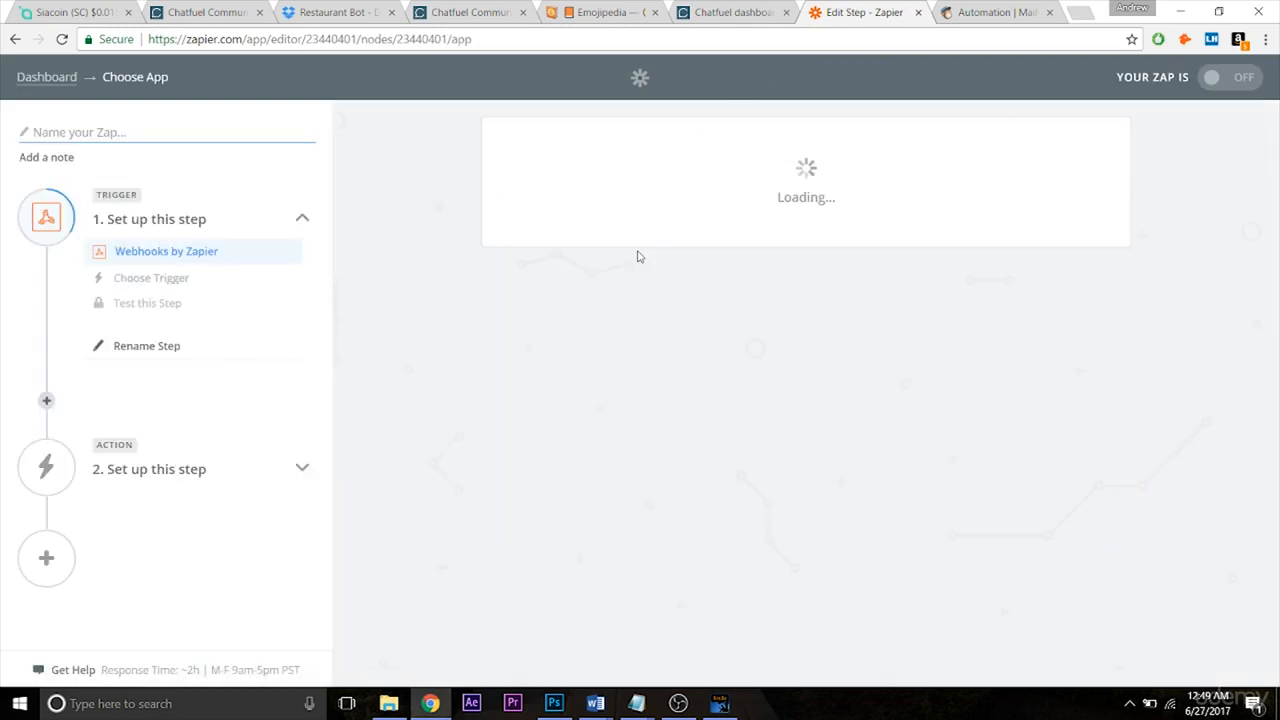
click(527, 428)
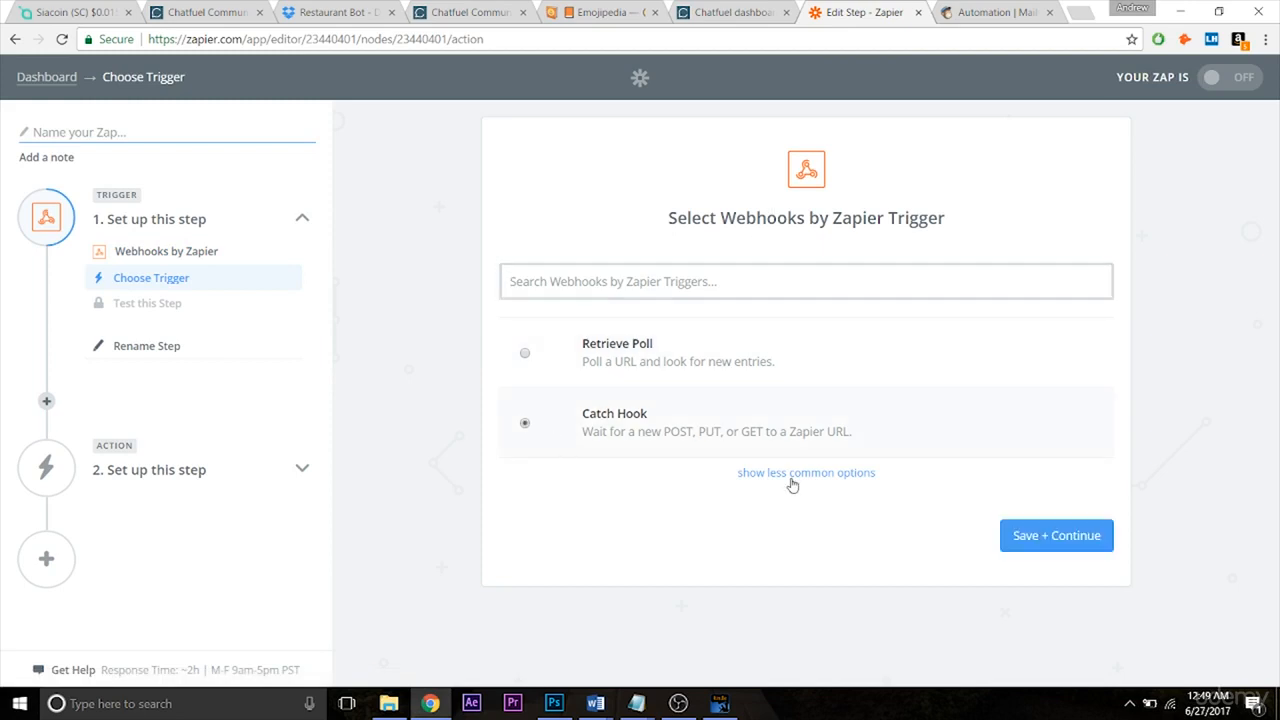
click(1040, 542)
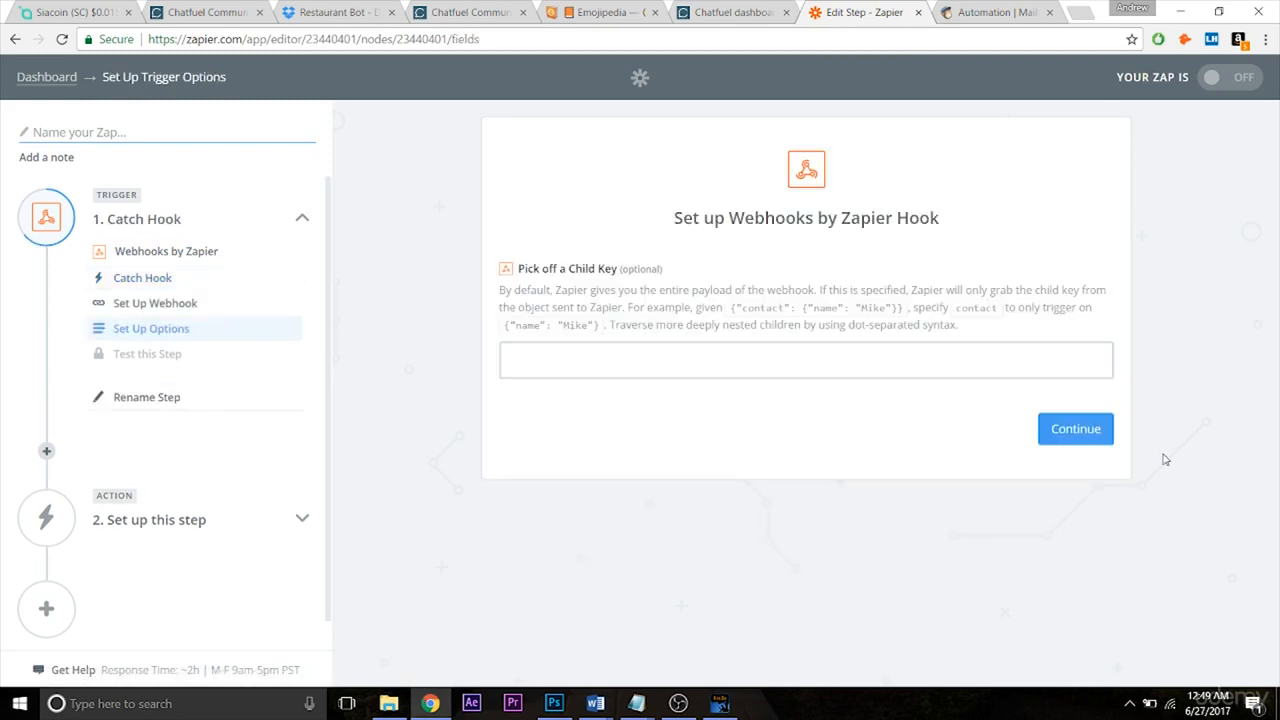
click(1090, 440)
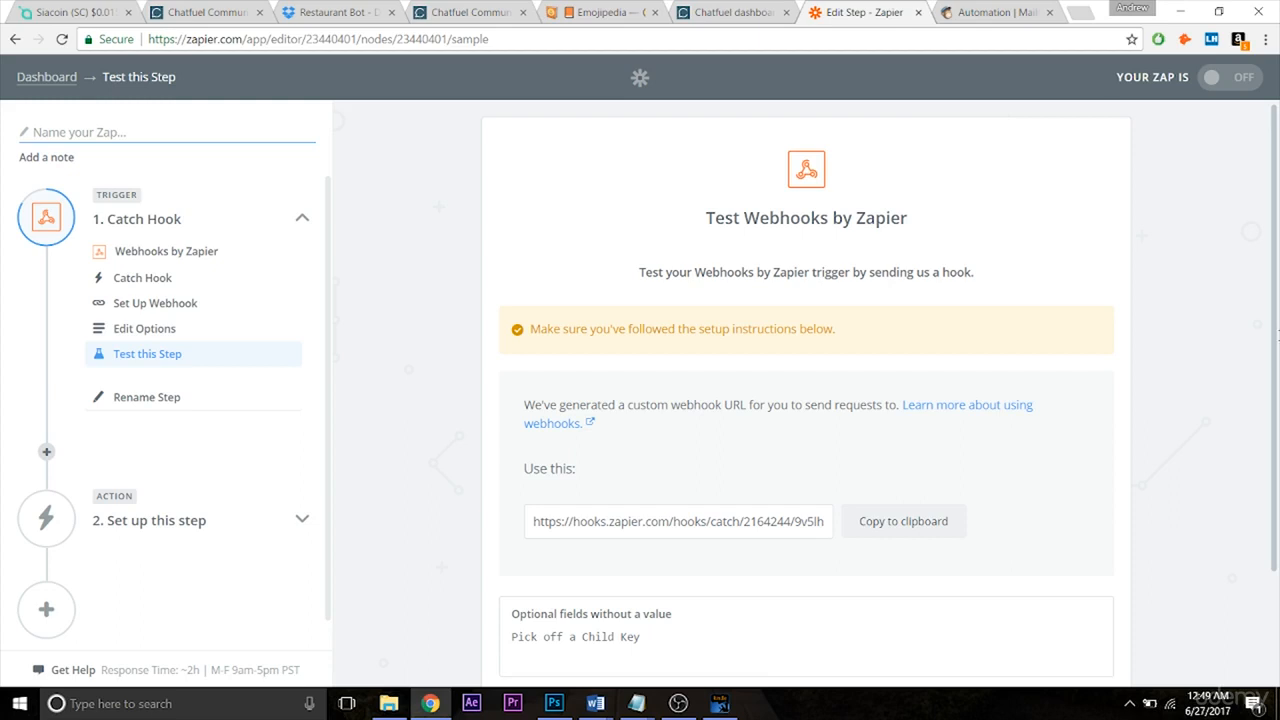
Copy the generated webhook URL into the Chatfuel JSON API card's URL field.
scroll(1120, 442, down, 2)
click(904, 392)
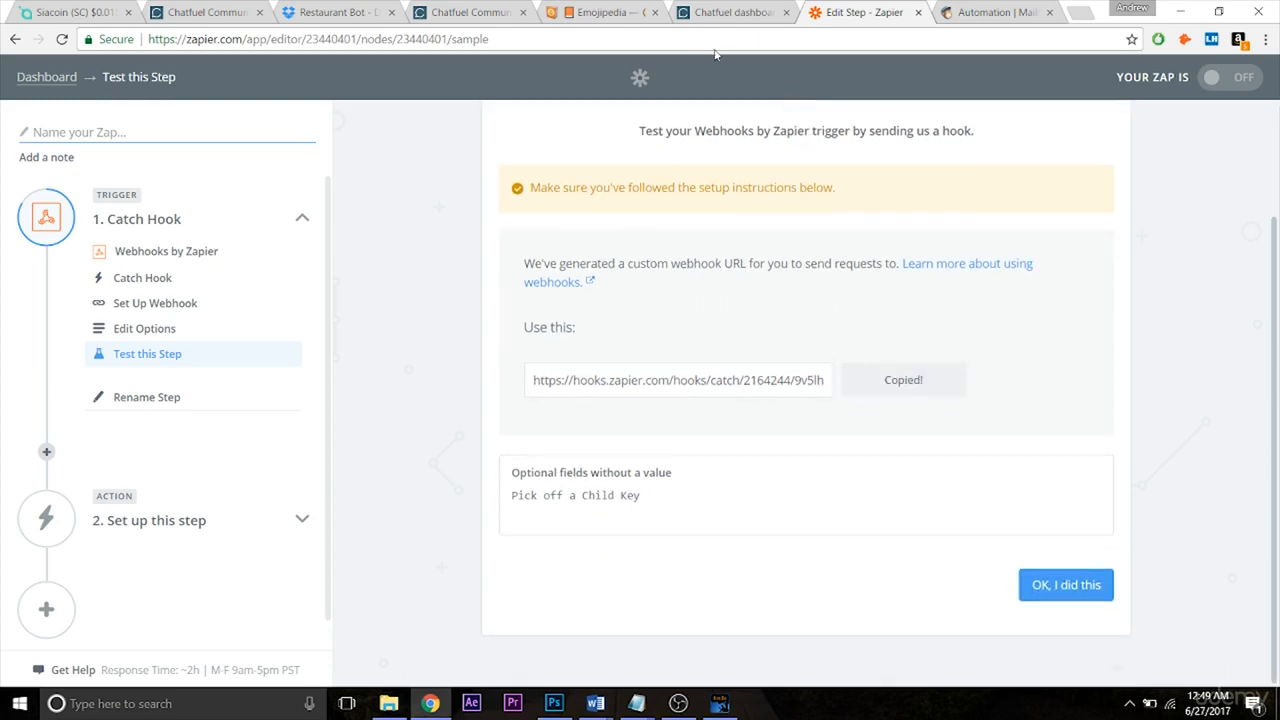
click(733, 12)
click(776, 340)
key(ctrl+v)
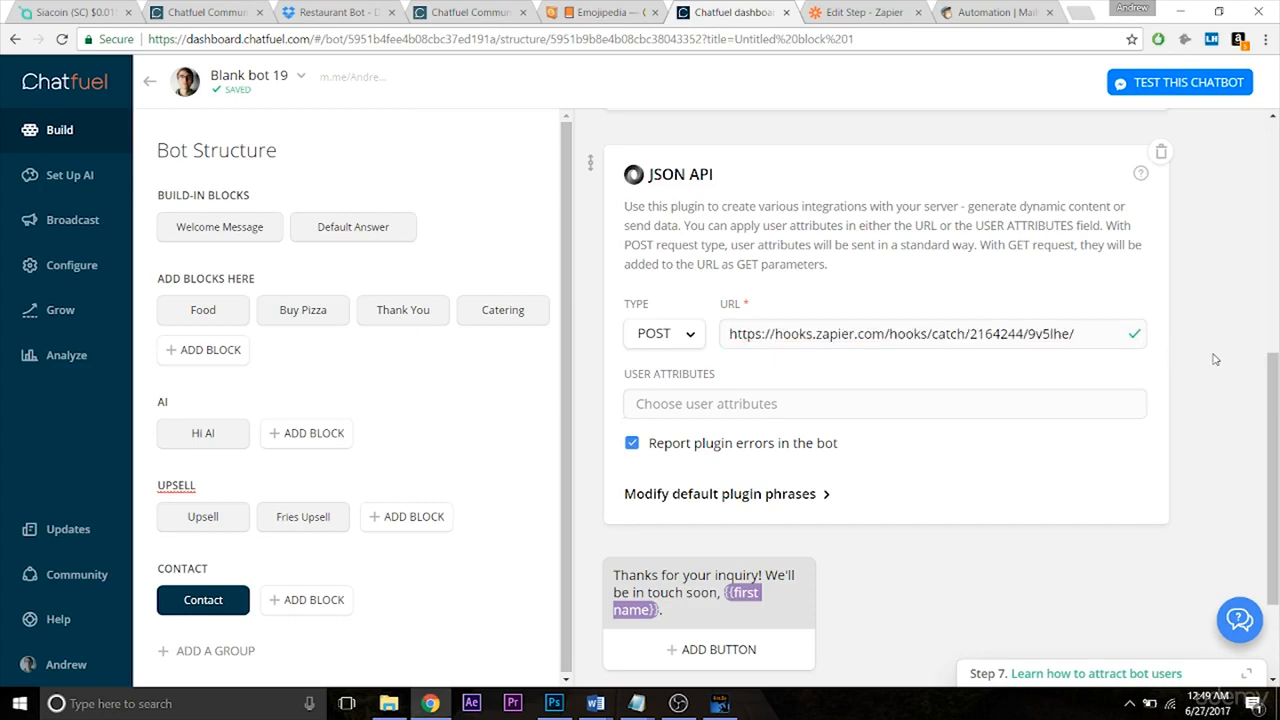
Open the USER ATTRIBUTES dropdown on the JSON API card.
mouse_move(1273, 399)
mouse_down()
mouse_move(1275, 192)
mouse_move(1270, 390)
mouse_up()
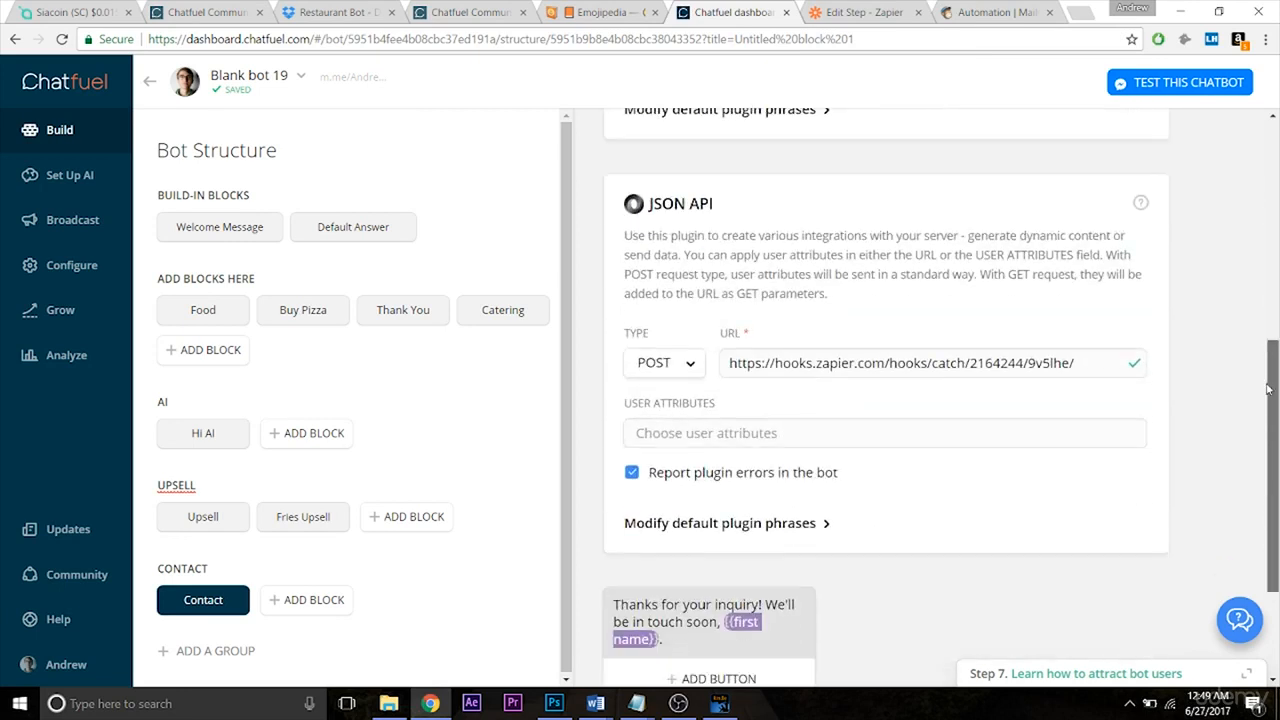
click(815, 437)
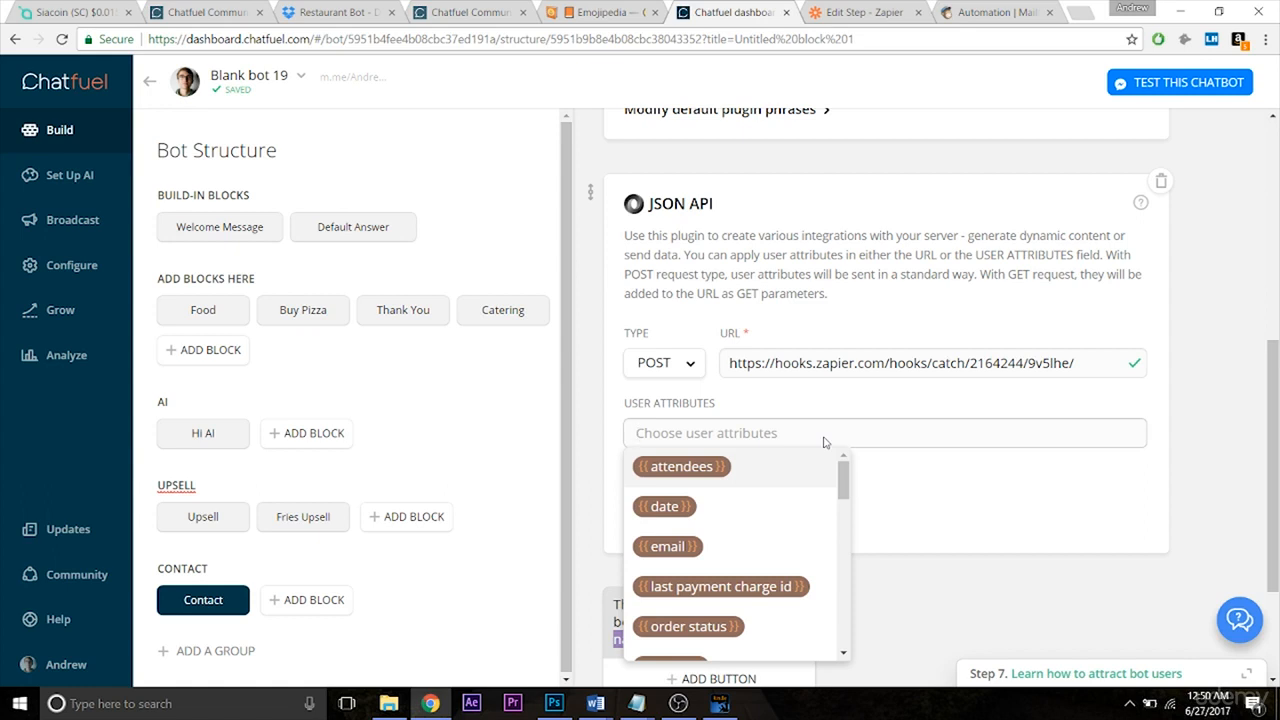
Add first name, last name and email to the JSON API card's sent user attributes.
text(first)
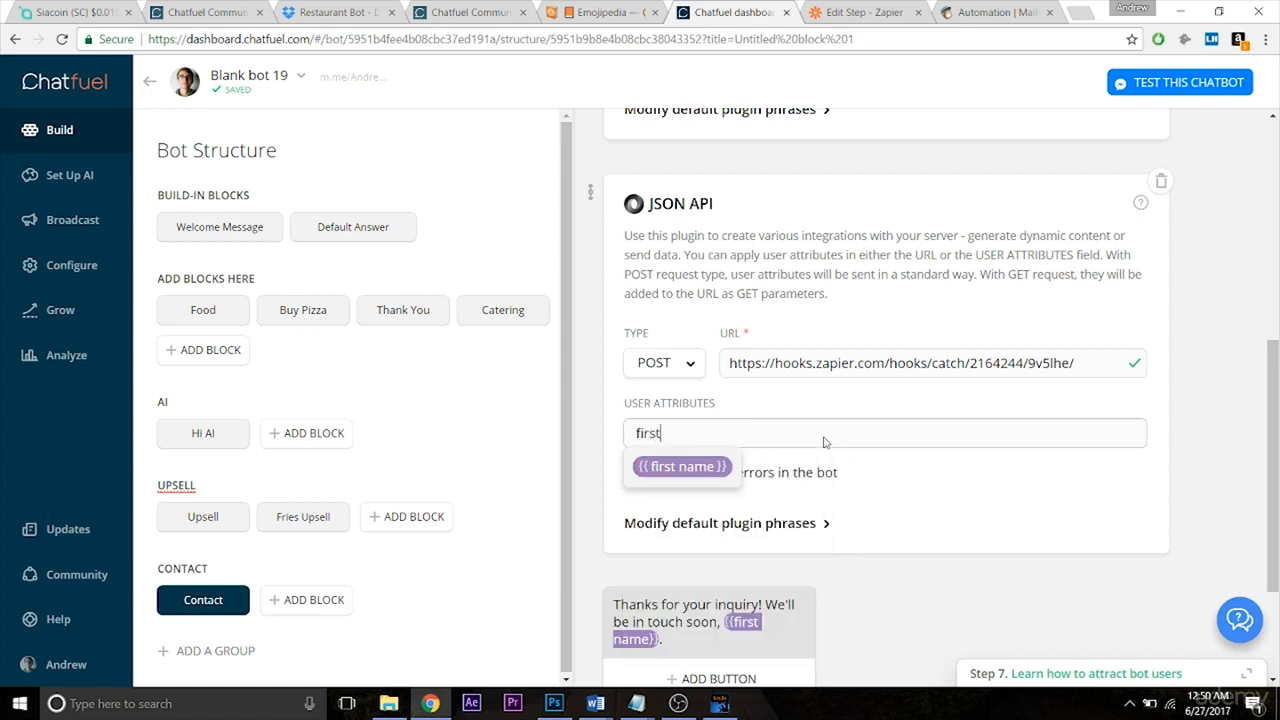
key(Return)
text(last name)
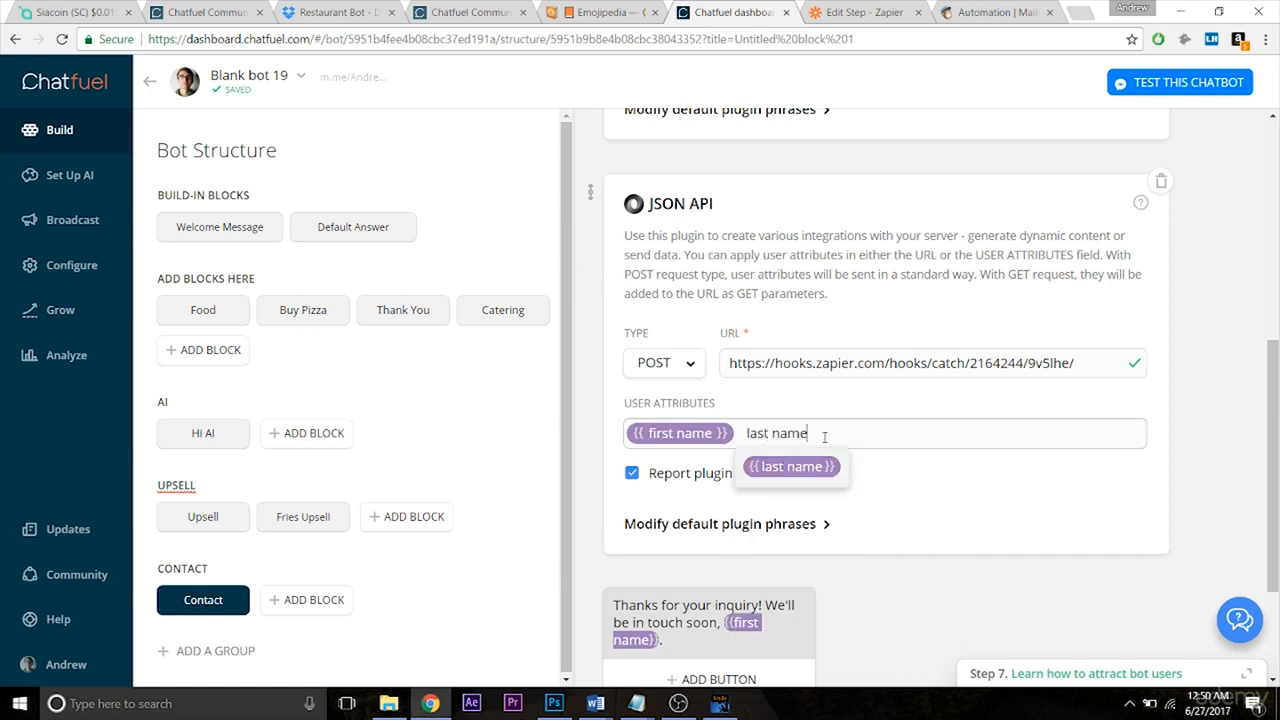
key(Return)
text(email)
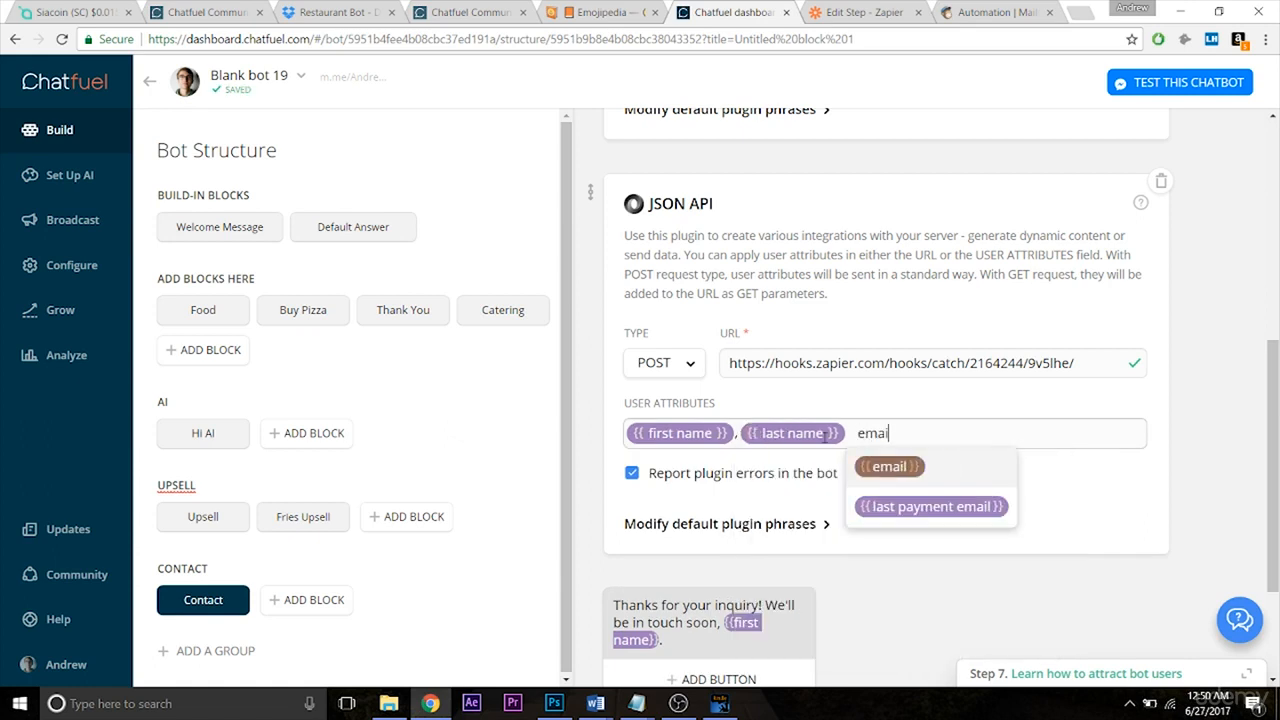
key(Return)
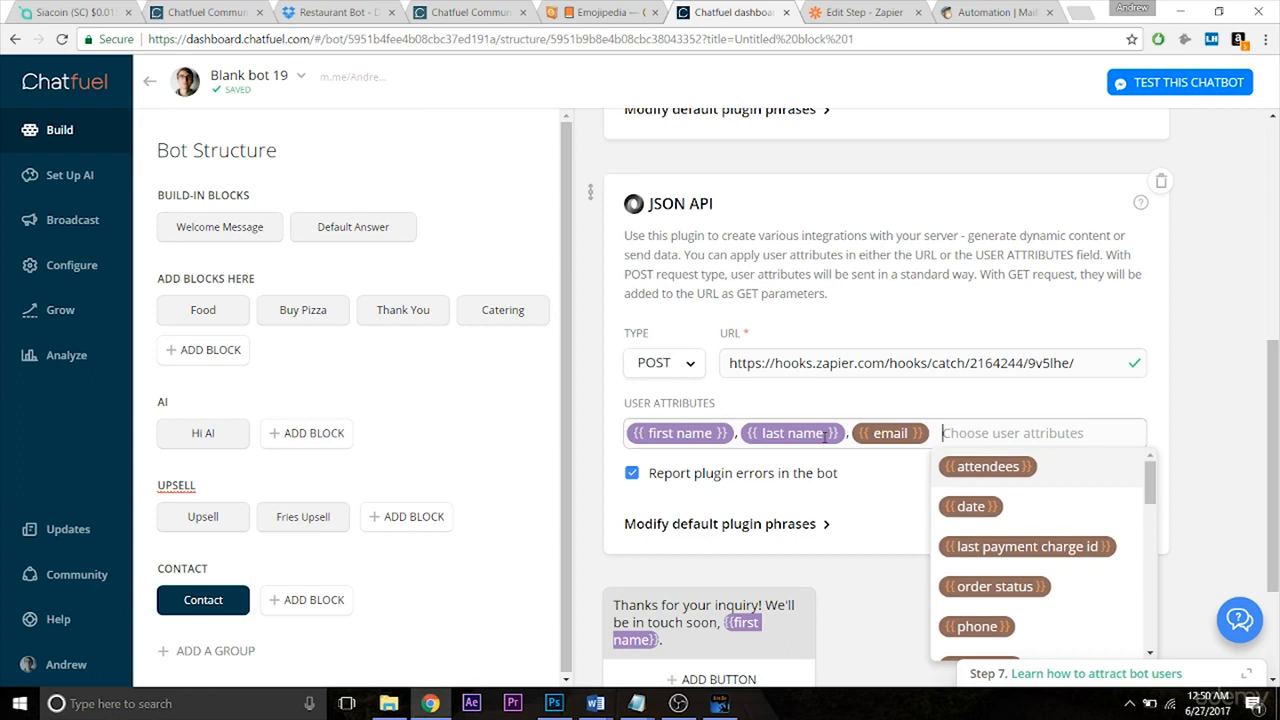
click(1223, 397)
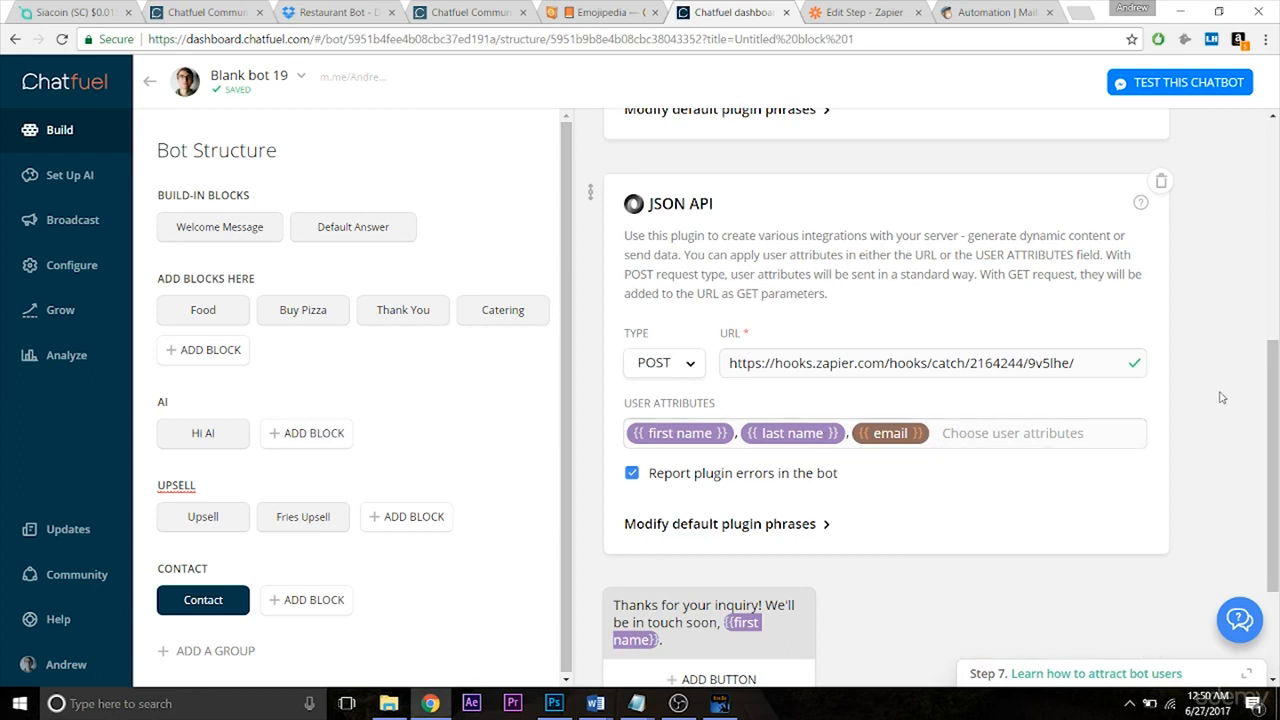
mouse_move(1277, 383)
mouse_down()
mouse_move(1277, 430)
mouse_move(1278, 370)
mouse_up()
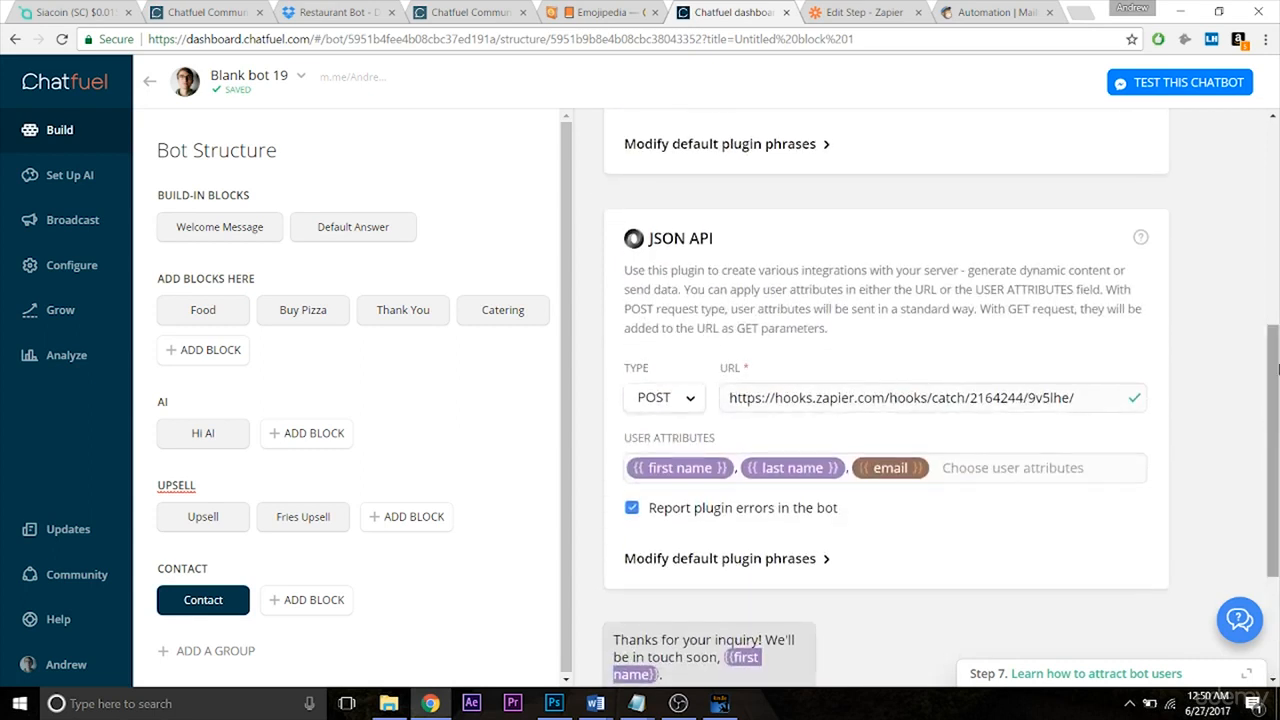
Check the pending Zapier hook test, then launch the bot's Messenger test from Chatfuel.
click(861, 20)
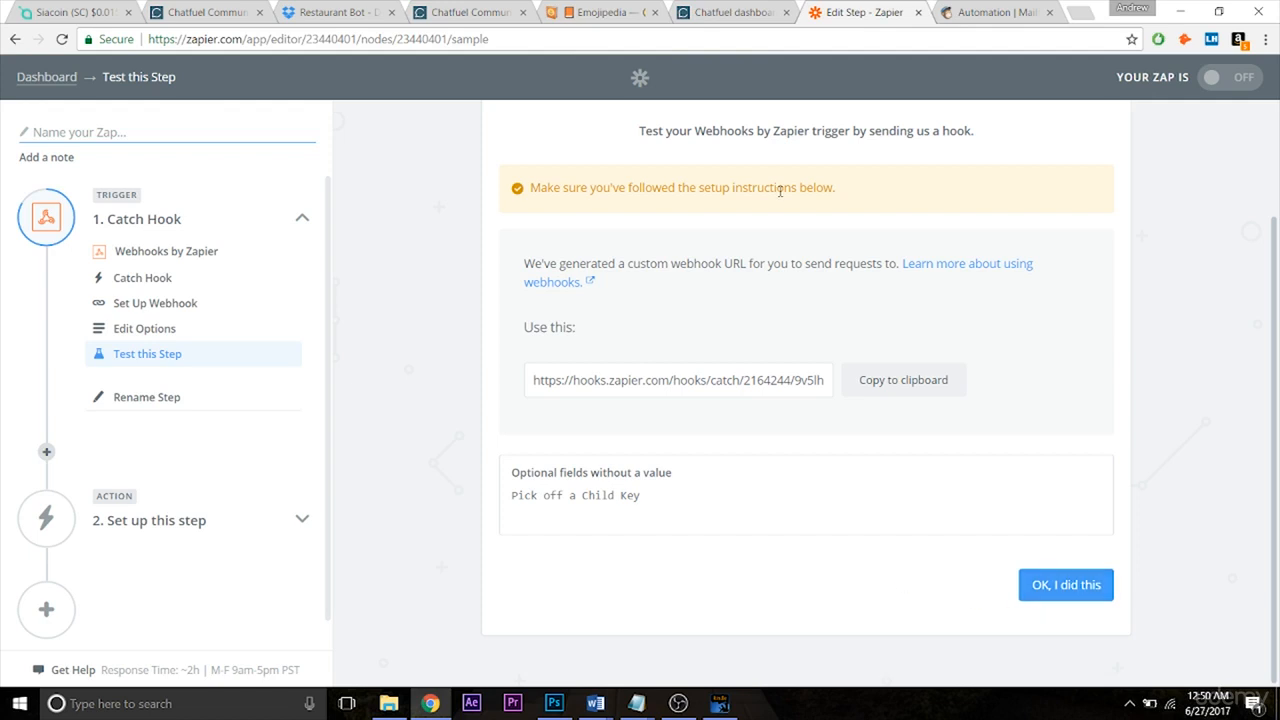
click(730, 14)
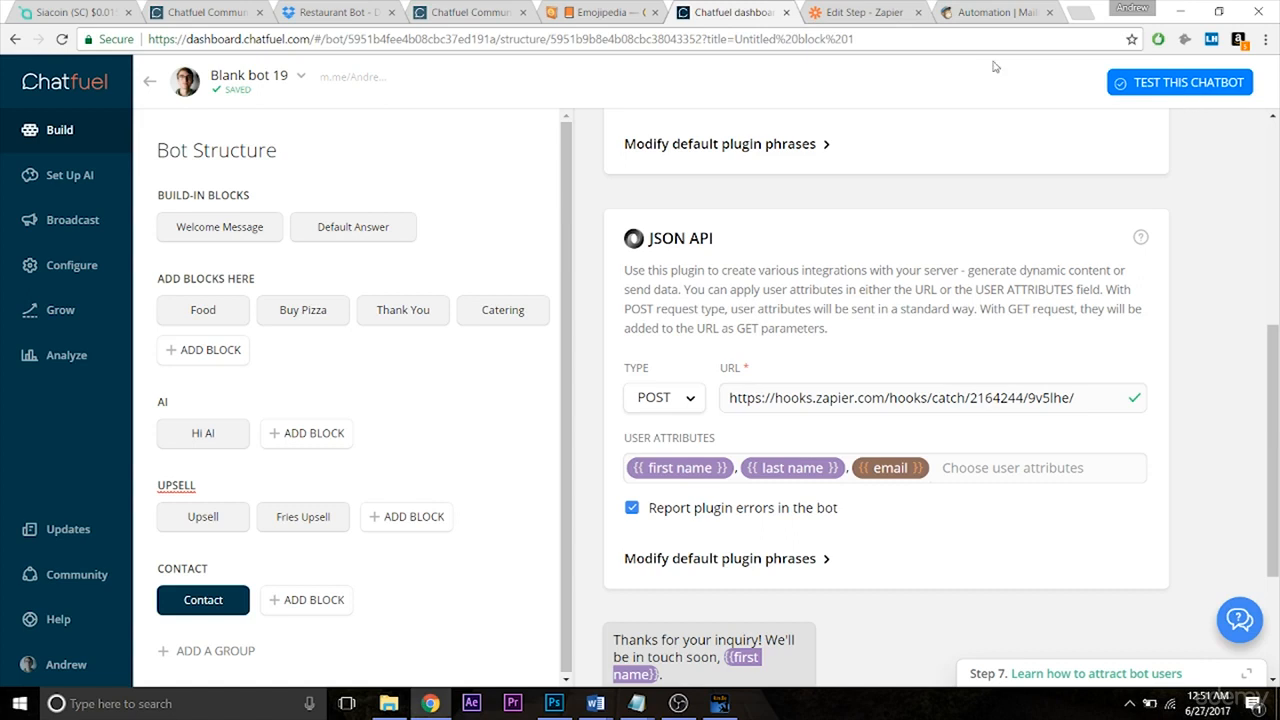
click(1145, 84)
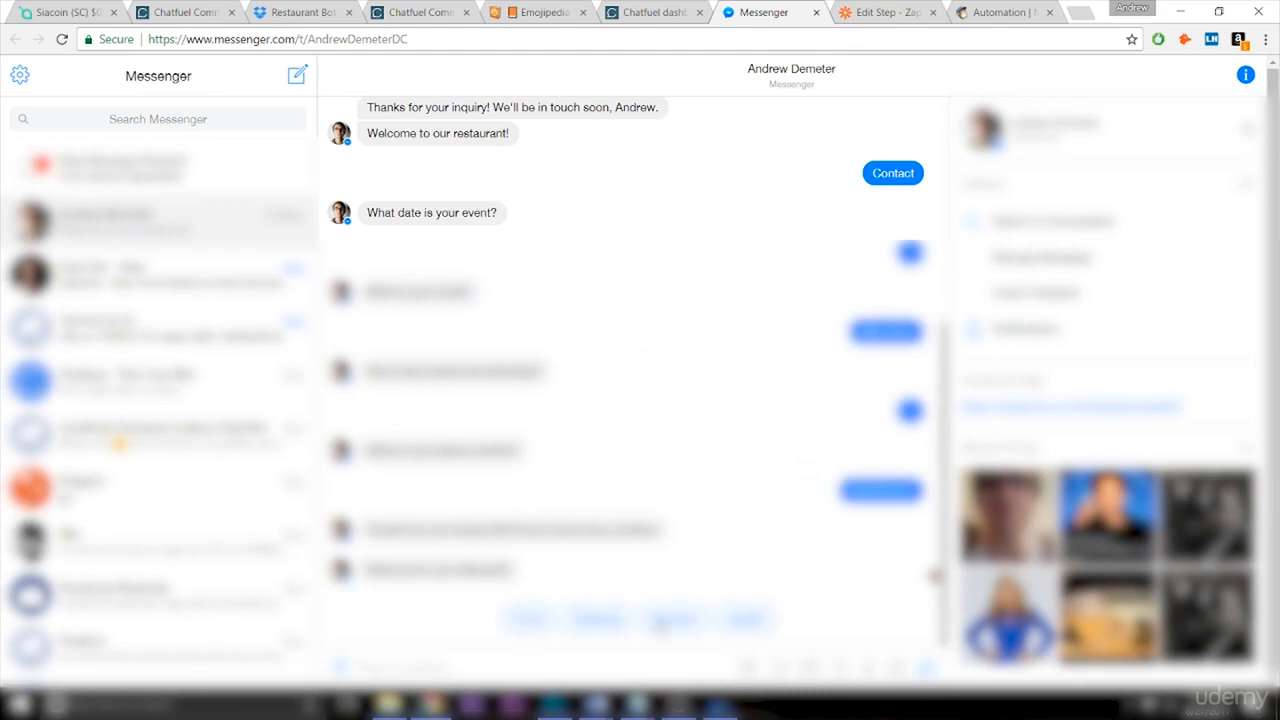
Answer the bot's Contact questions with event date 1, an email address and a phone number.
click(662, 622)
click(566, 663)
text(1)
key(Return)
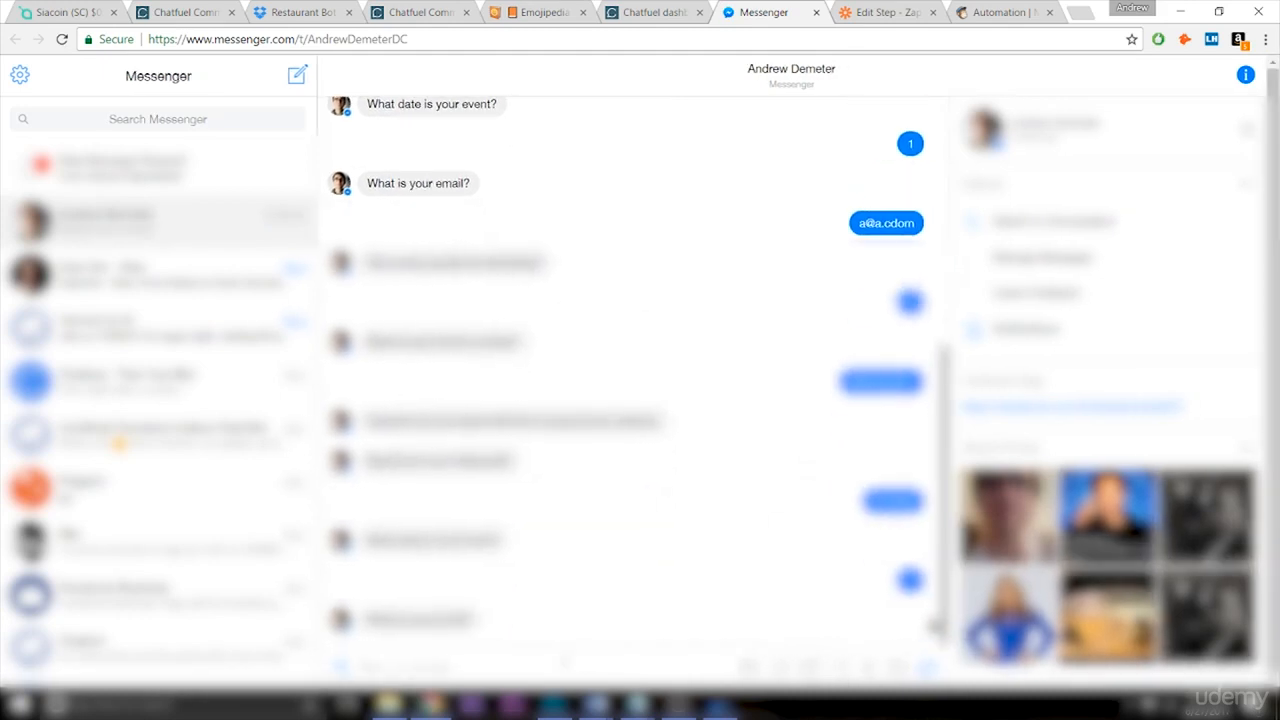
key(Return)
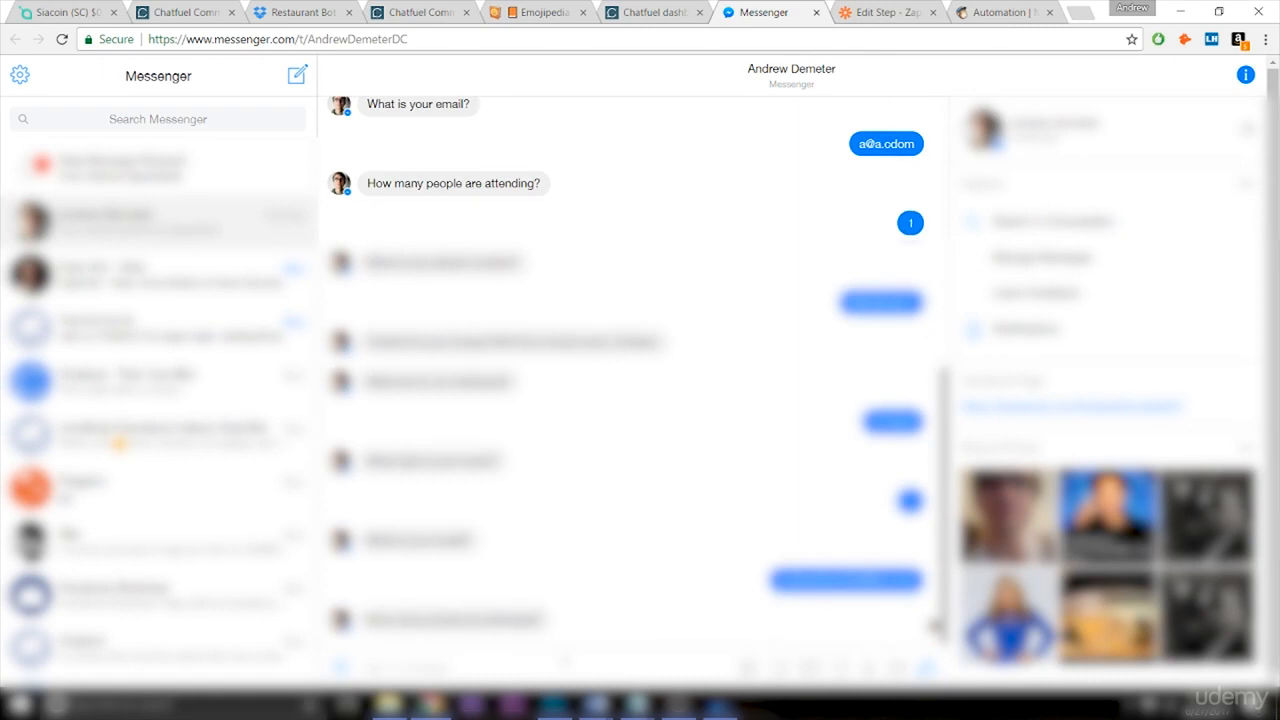
scroll(936, 626, down, 2)
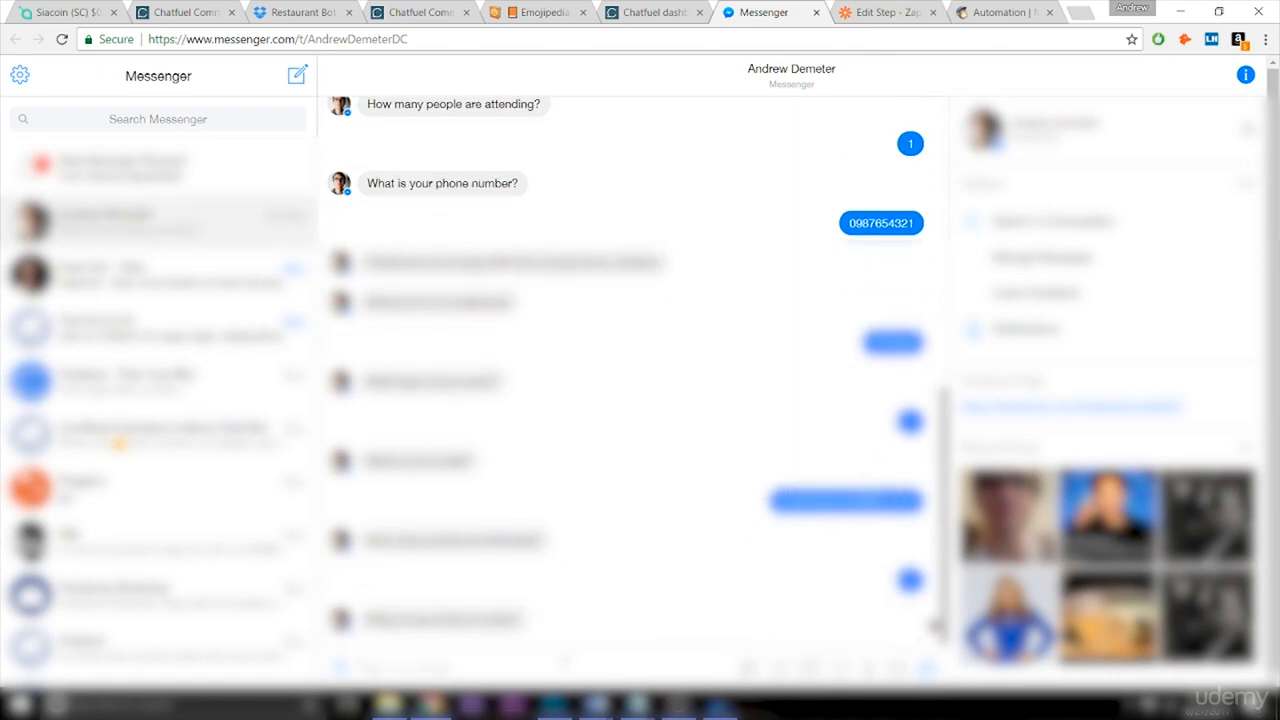
text(0987654321)
key(Return)
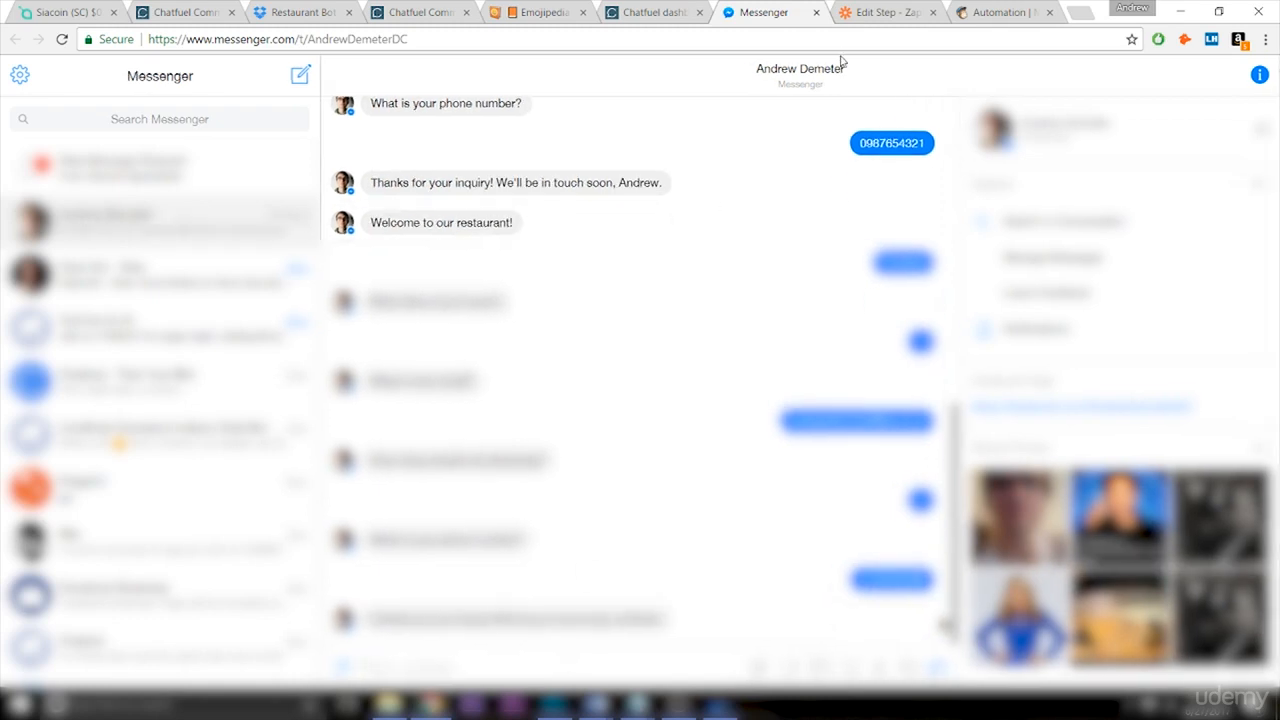
click(880, 12)
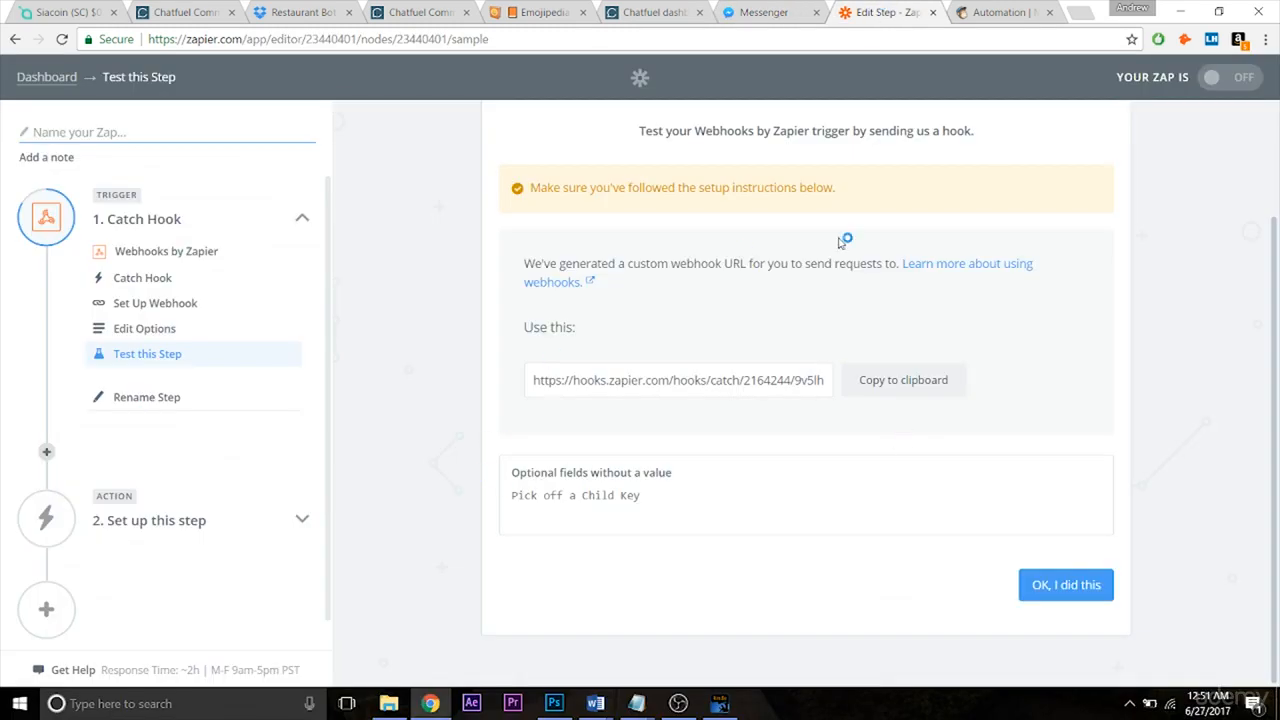
Run the Catch Hook test, review the captured sample hook, and continue to the action step.
click(1052, 594)
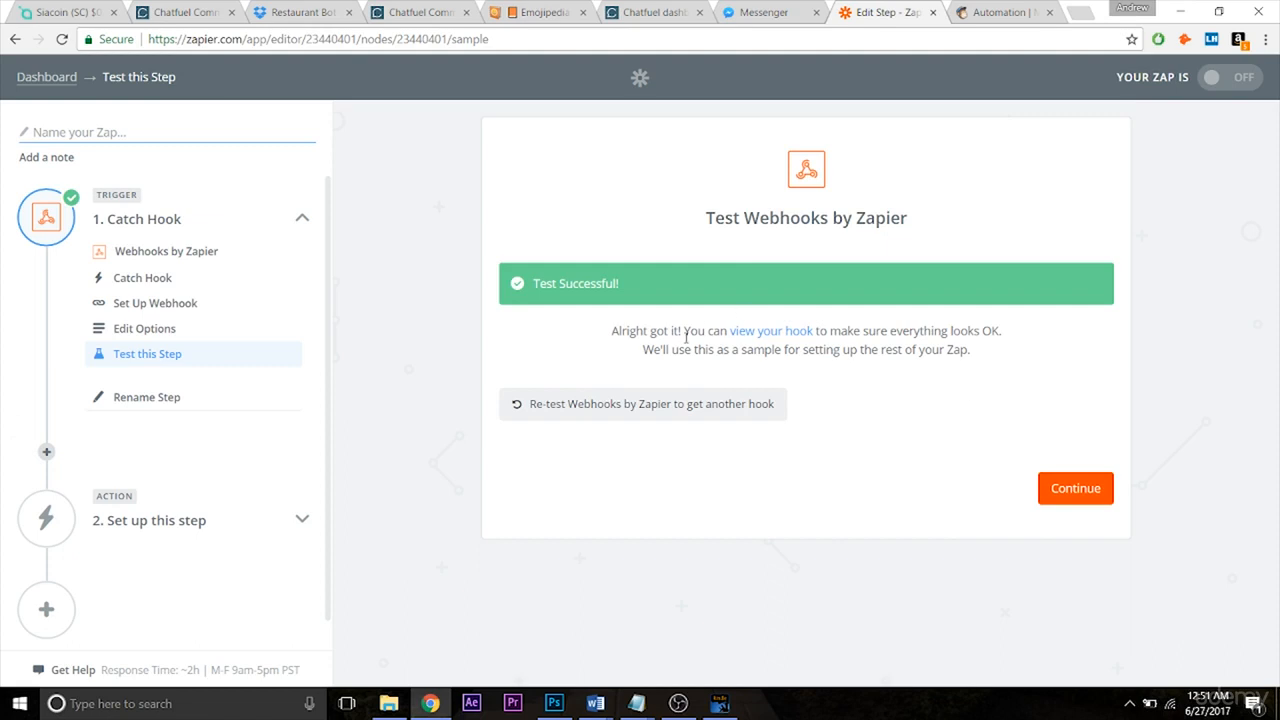
click(740, 328)
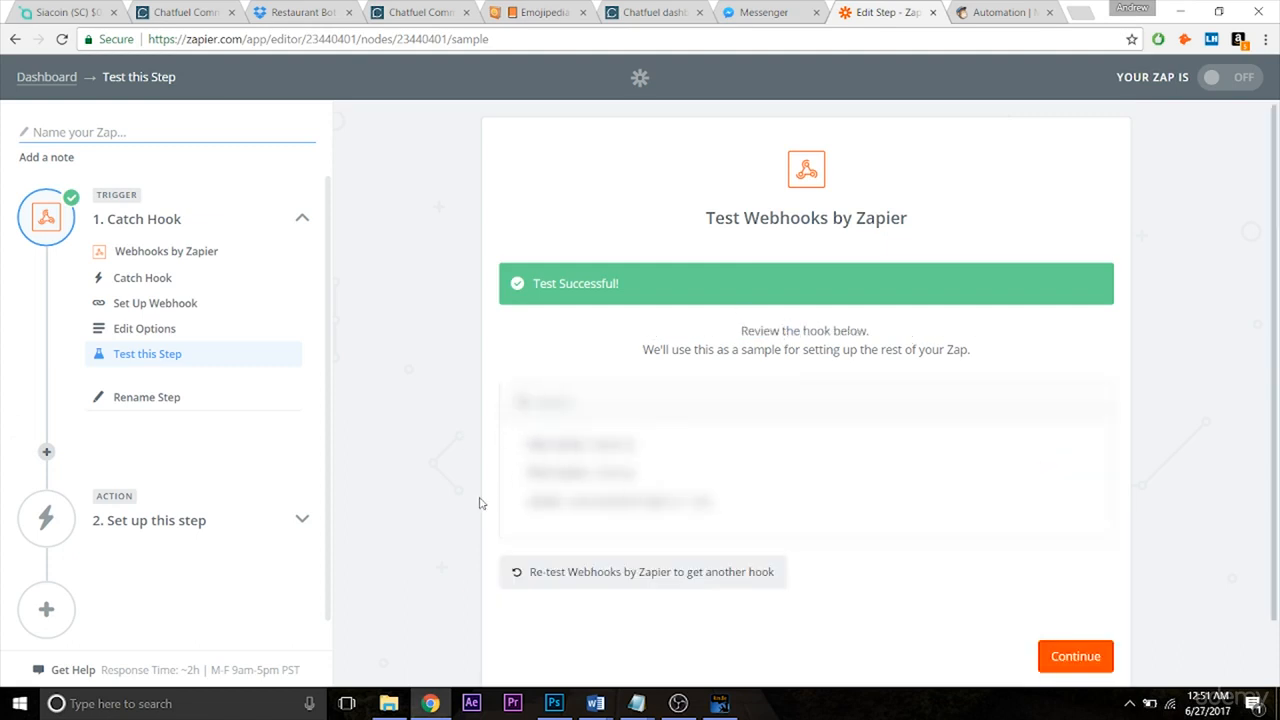
click(1087, 656)
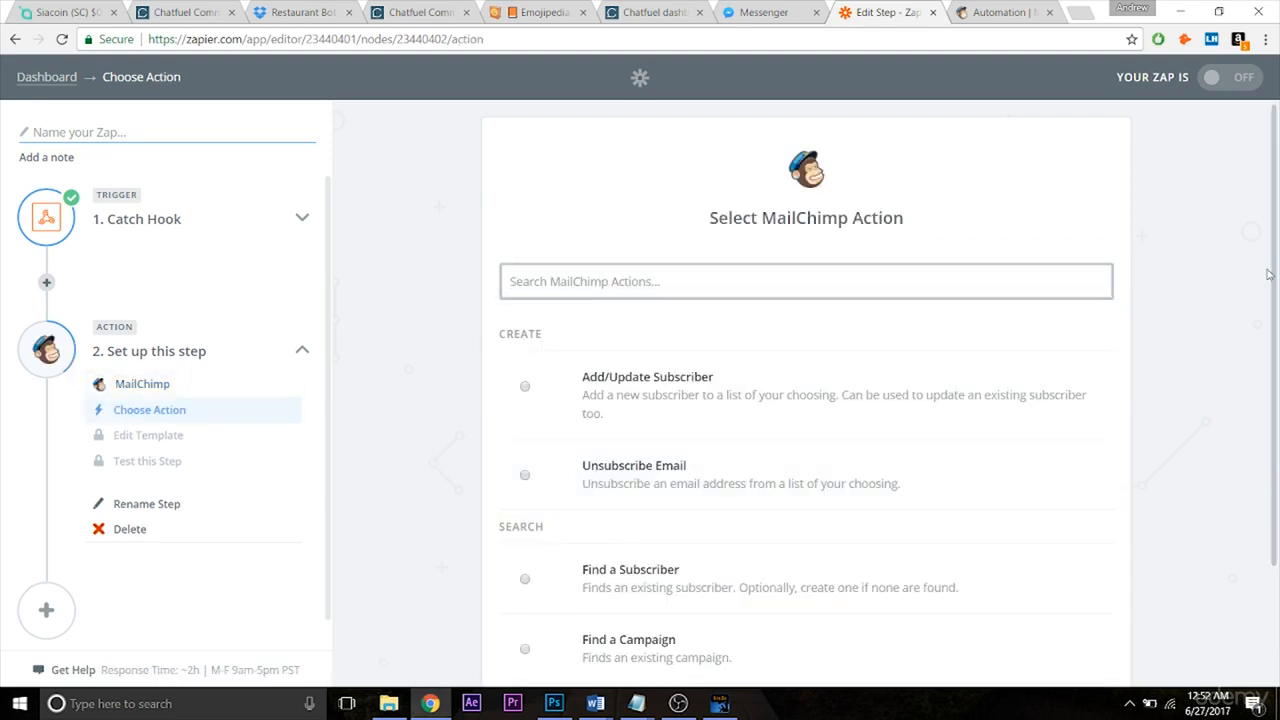
Choose MailChimp's Add/Update Subscriber as the Zap action.
scroll(1275, 276, down, 2)
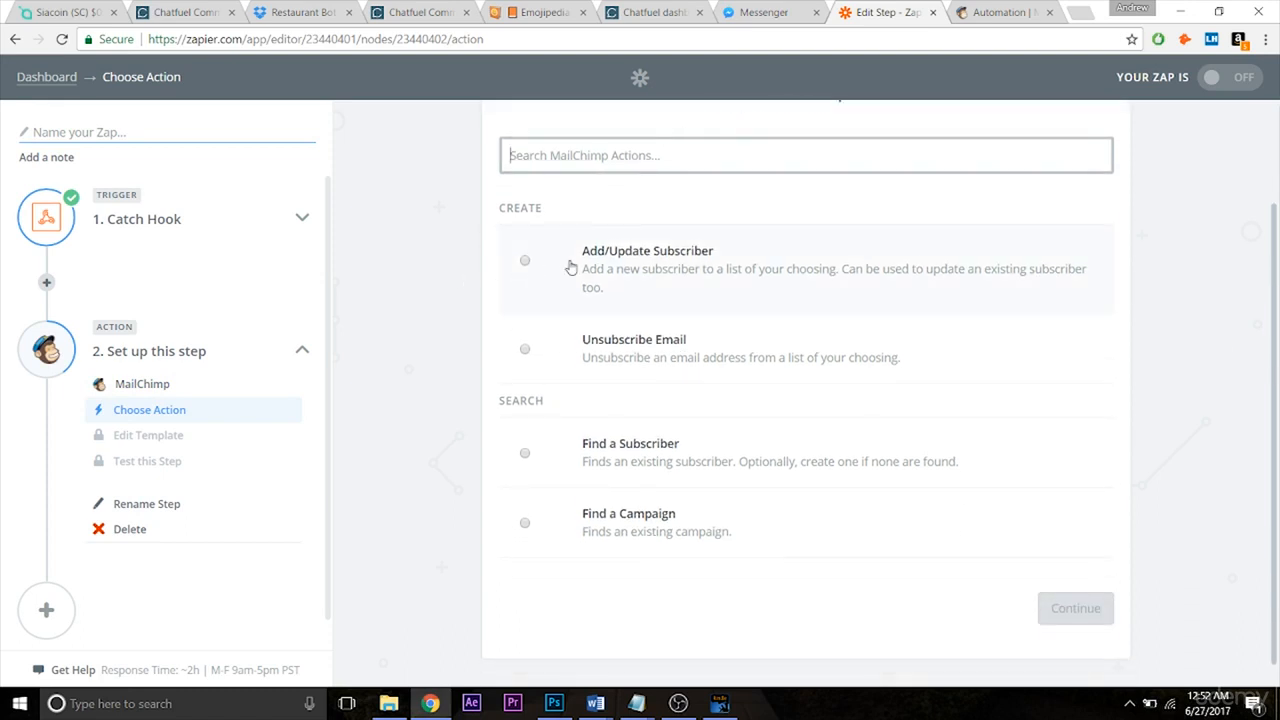
click(527, 270)
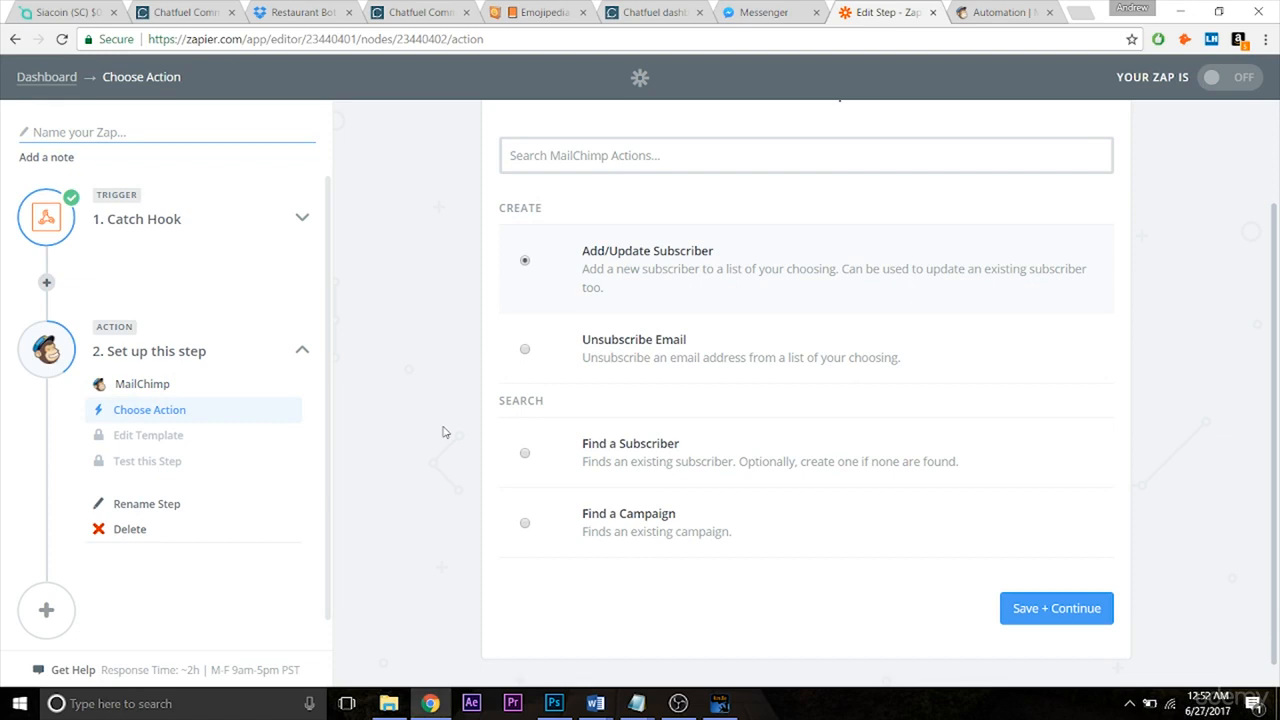
click(1027, 622)
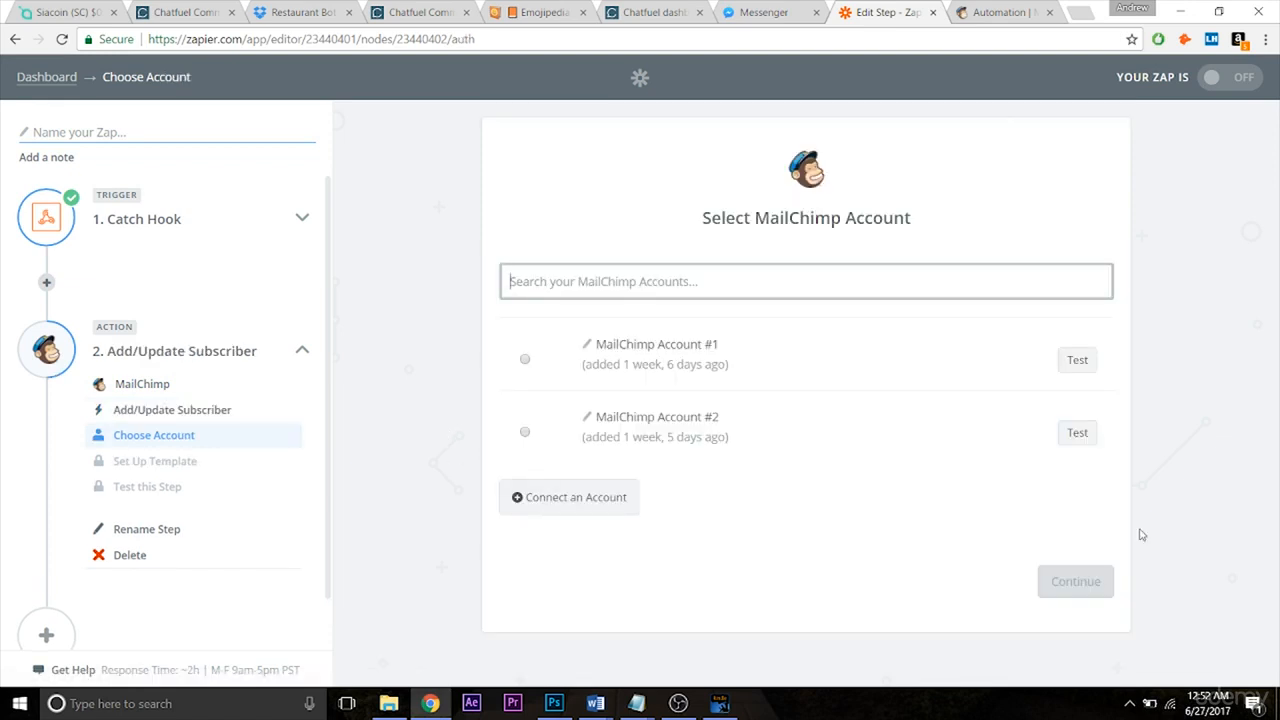
Connect MailChimp Account #3 by logging in with the account username and password.
click(570, 499)
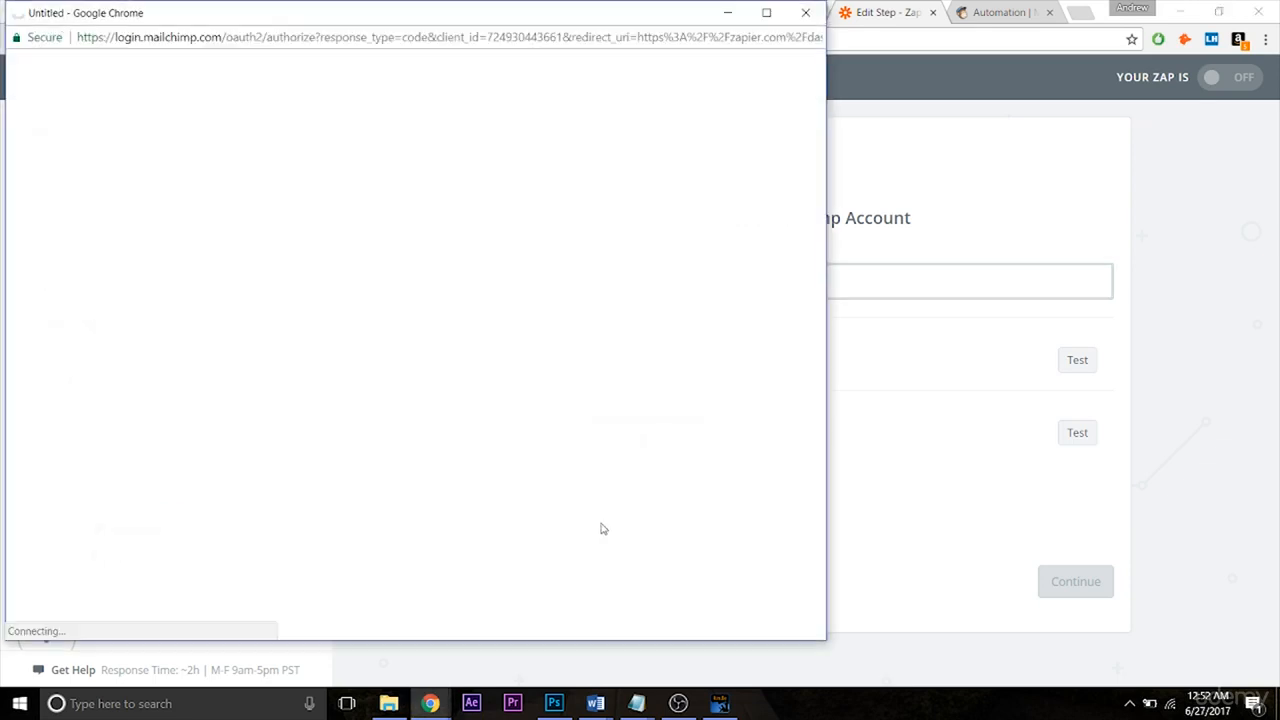
click(303, 288)
key(Tab)
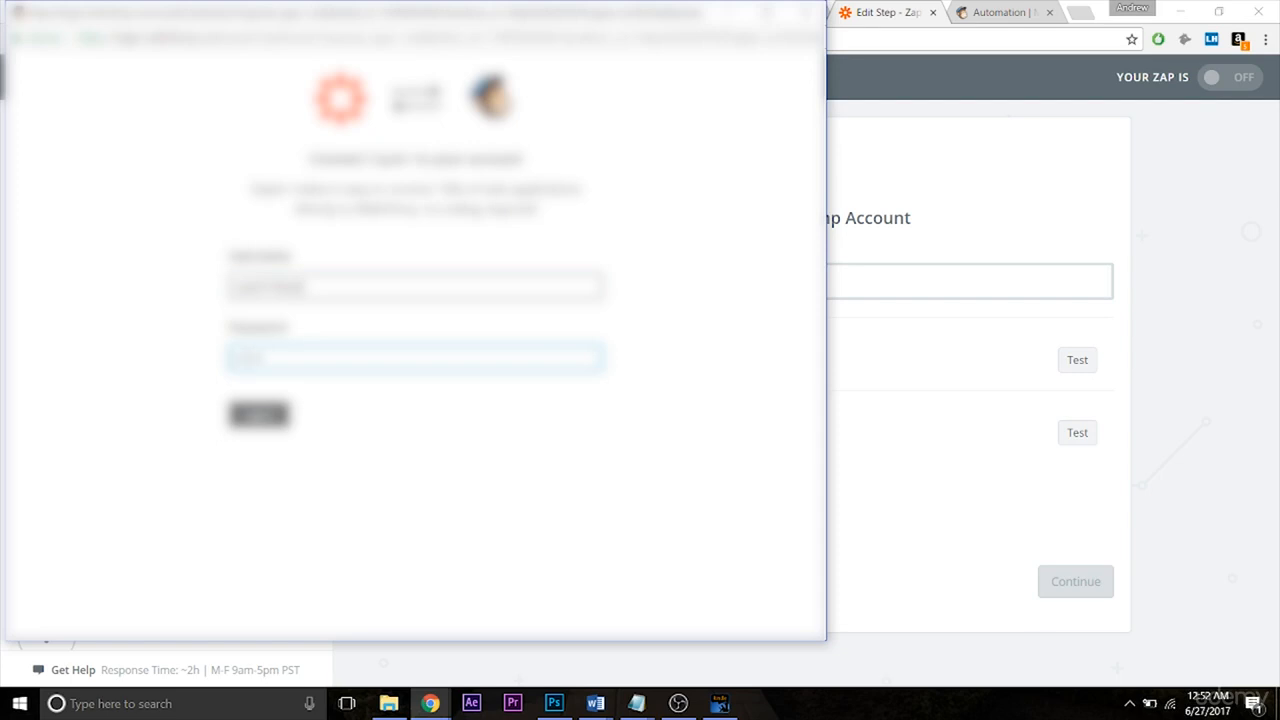
key(Return)
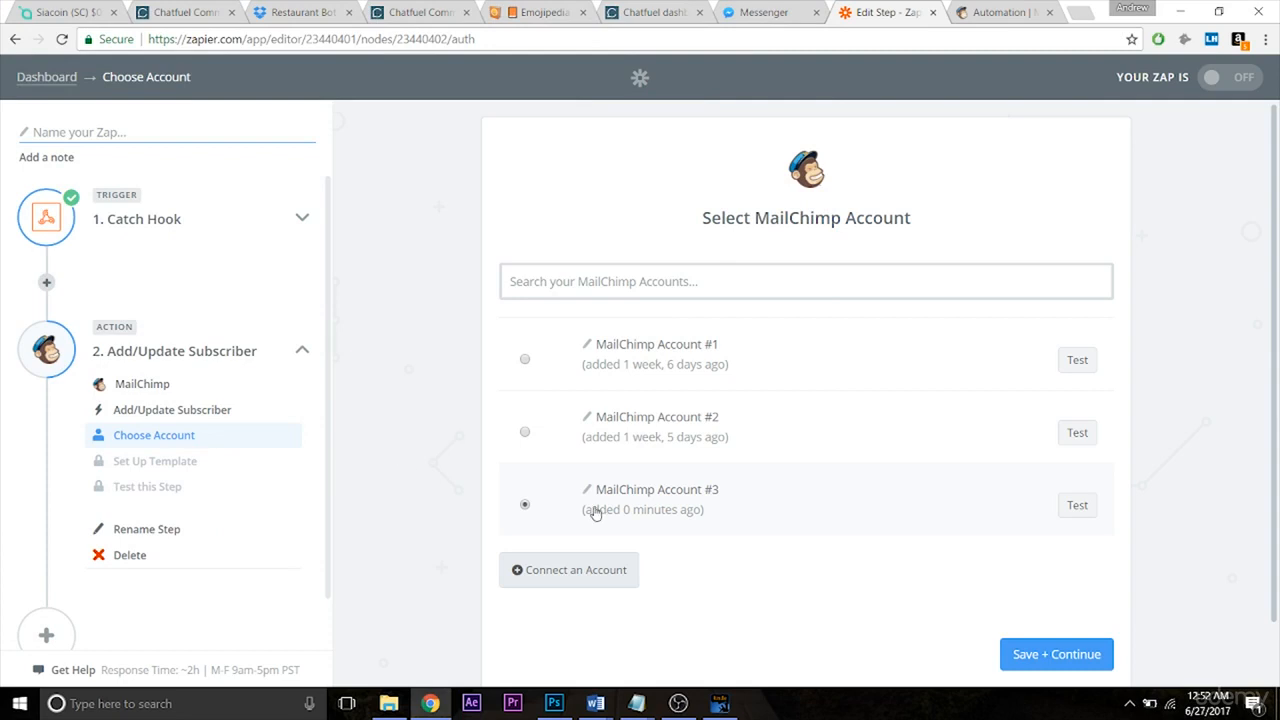
click(1051, 668)
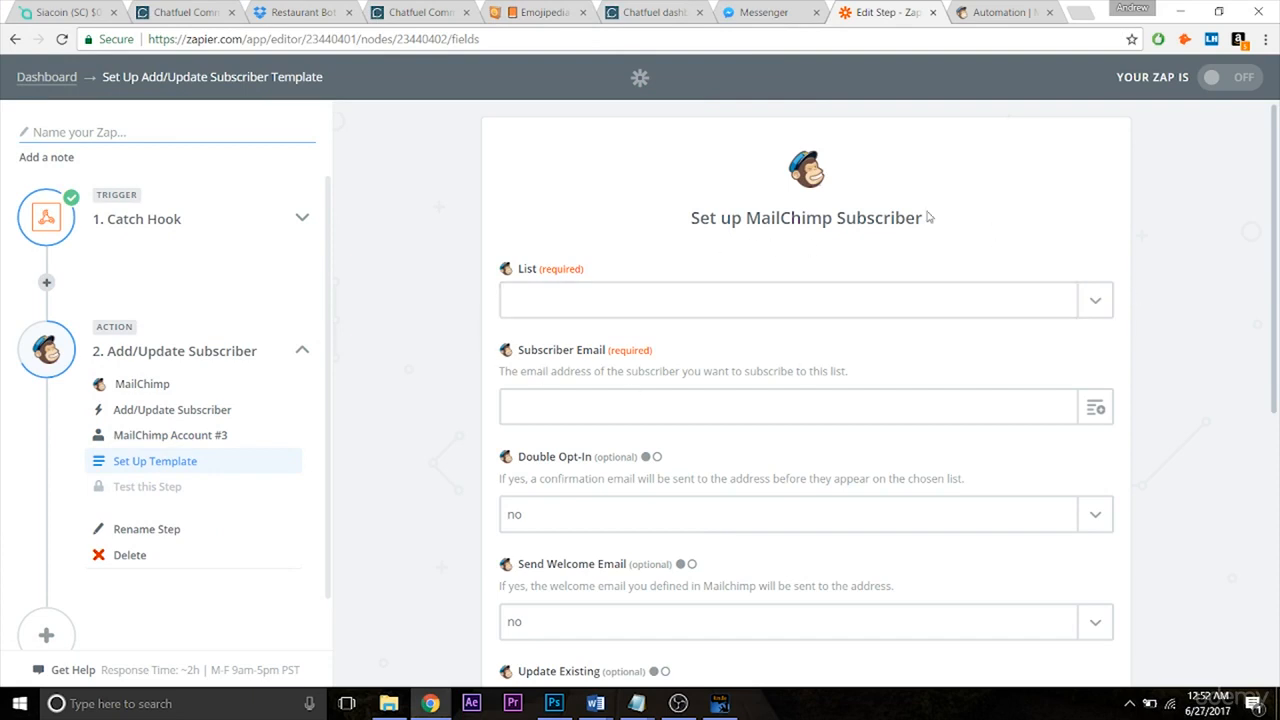
Start creating a new list from MailChimp's Lists page.
click(1008, 12)
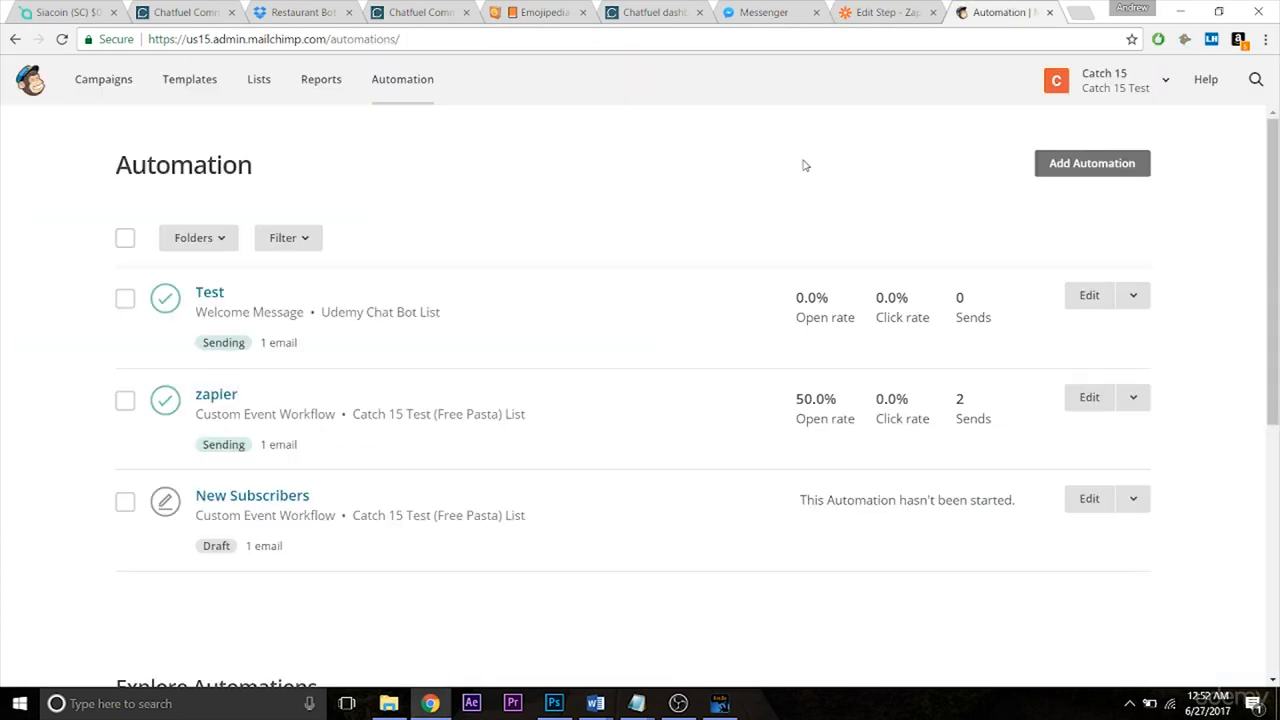
click(258, 84)
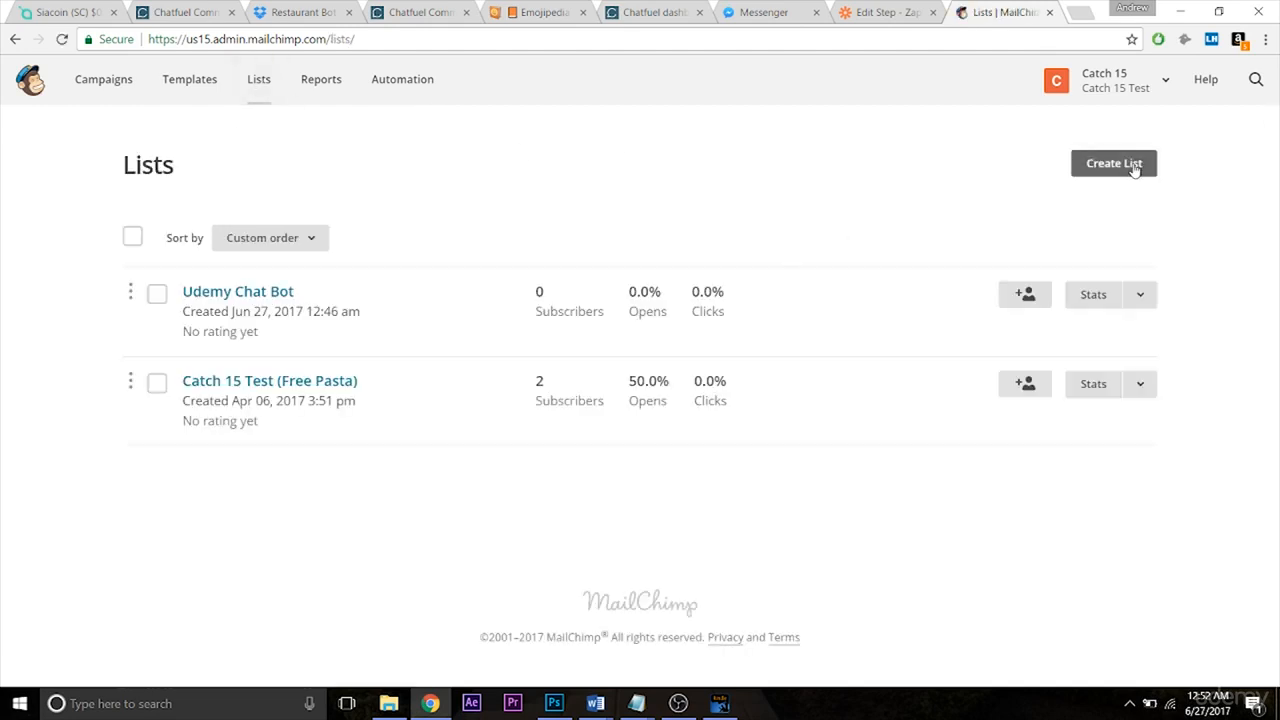
click(1134, 170)
click(608, 366)
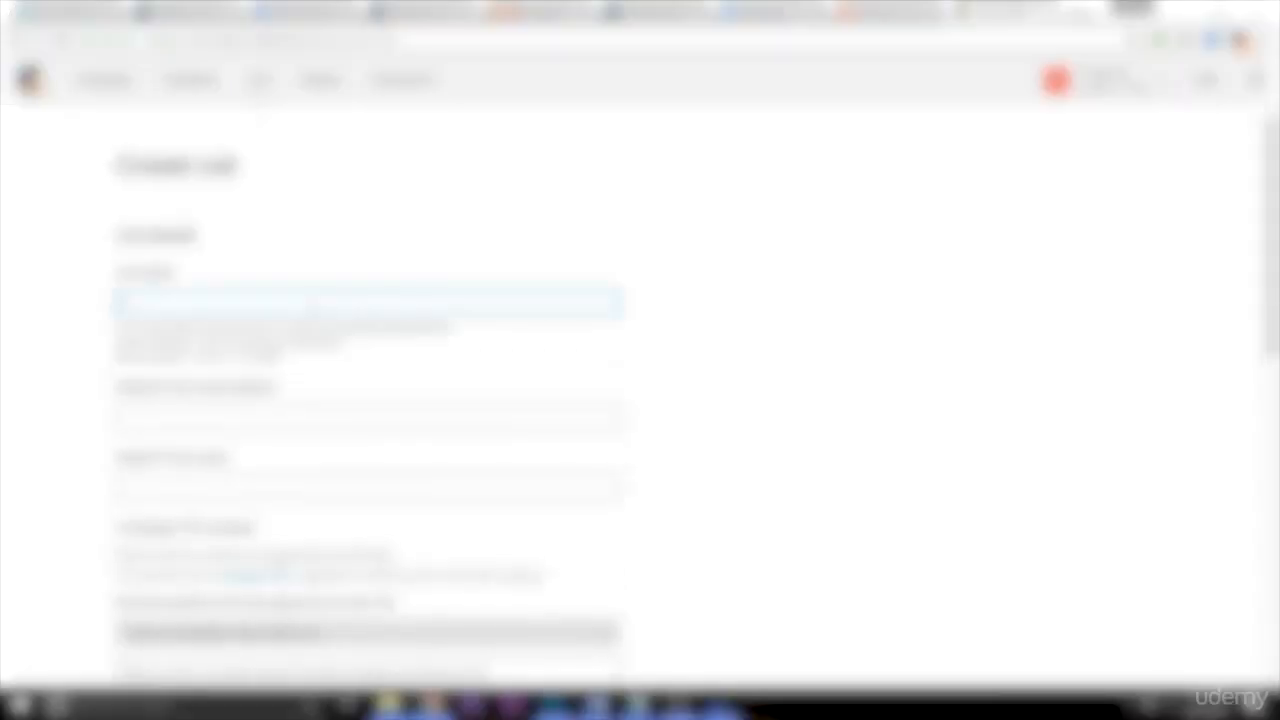
Name the list 'Udemy List' and enter the default from email address.
text(Sample)
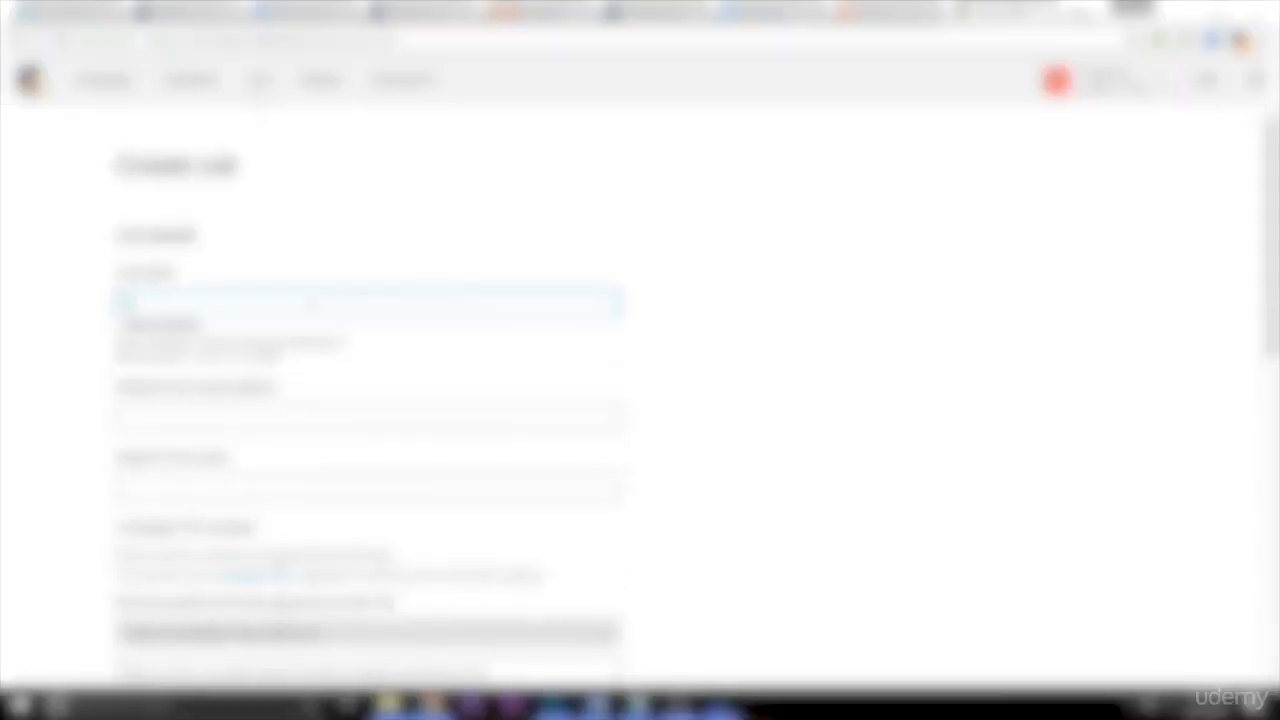
text( LIST)
key(BackSpace)
key(BackSpace)
key(BackSpace)
key(BackSpace)
text(List)
key(Tab)
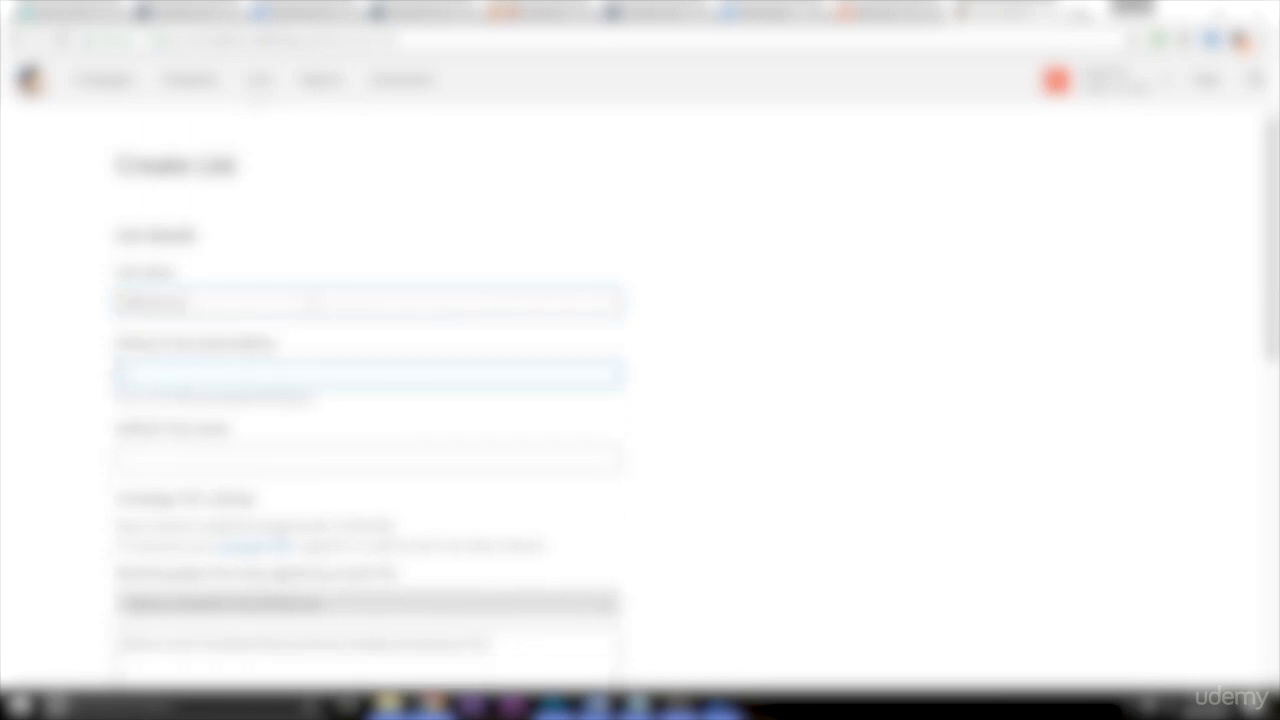
text(yourname@gmail.com)
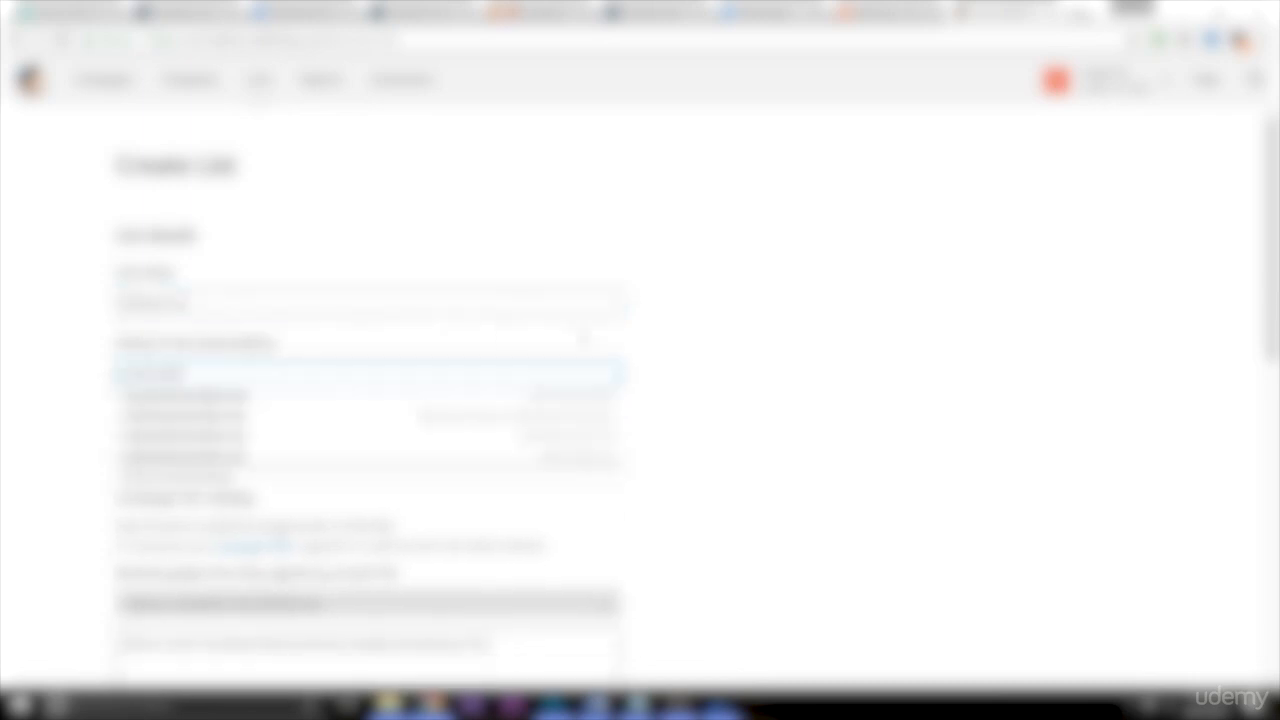
text(il.com)
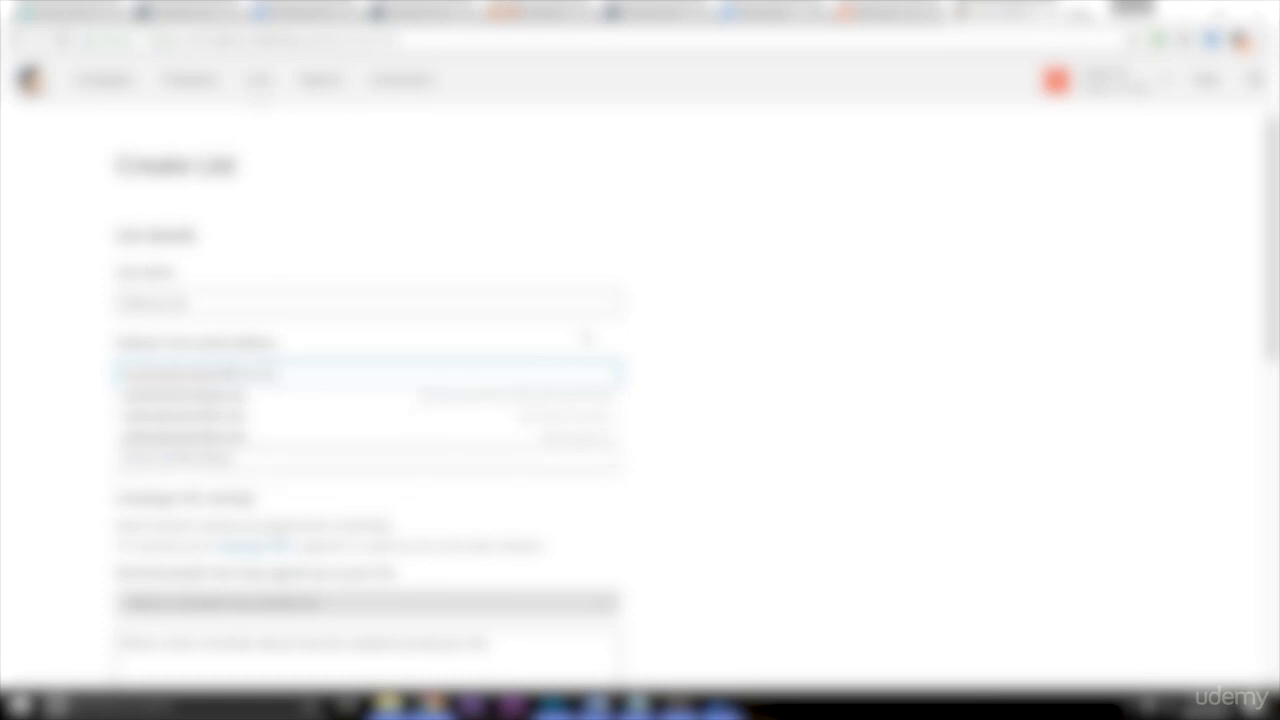
click(923, 332)
Fill in the default from name and a permission reminder about signing up on the website.
scroll(418, 287, down, 2)
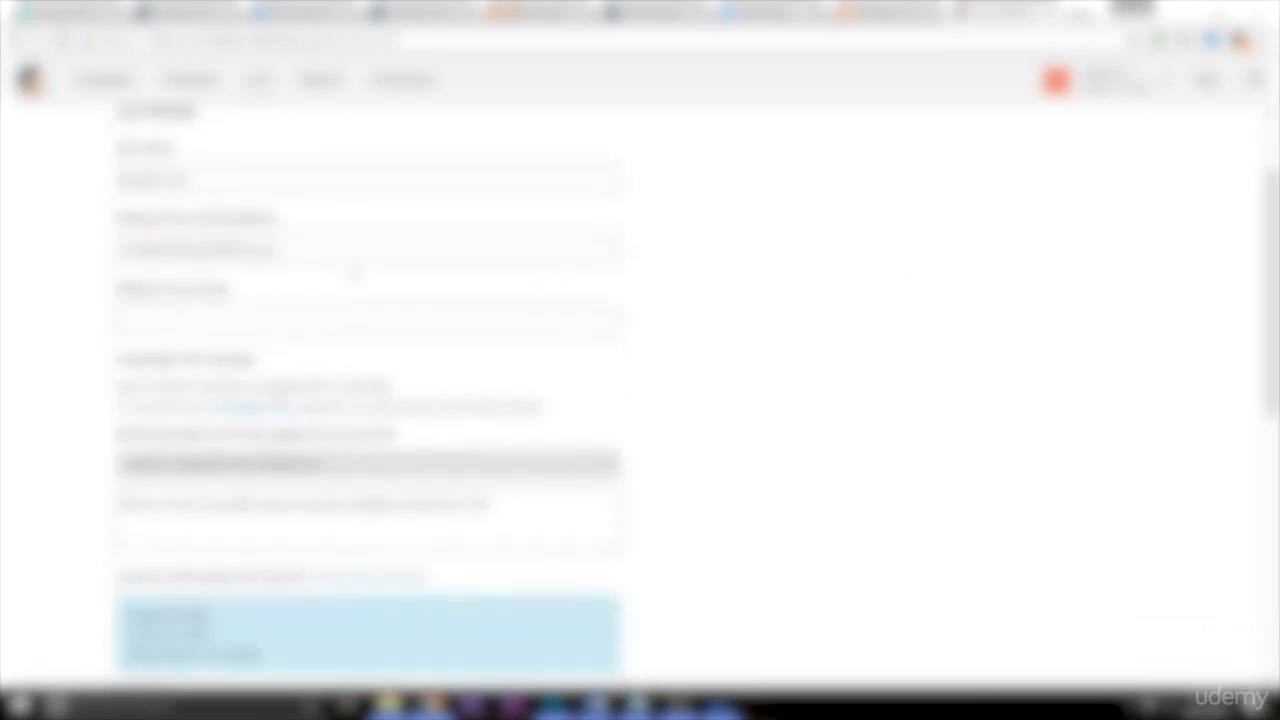
click(268, 314)
text(Udemy List)
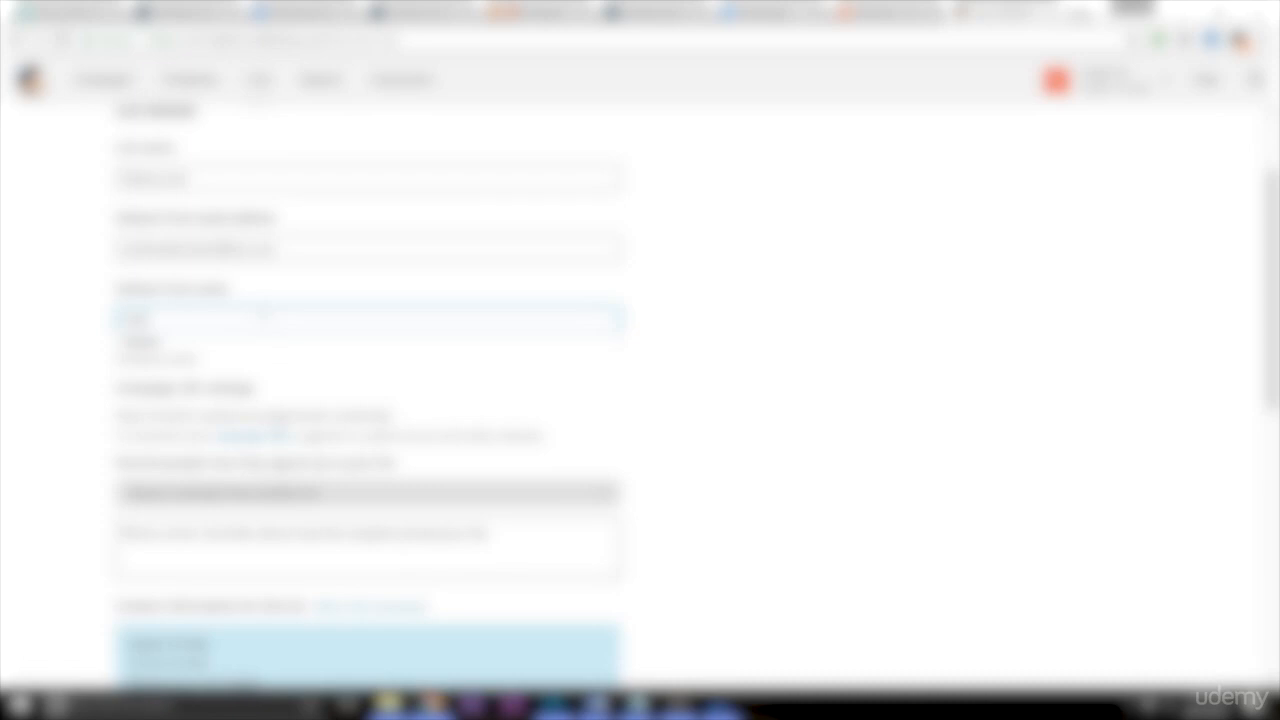
text(tantin)
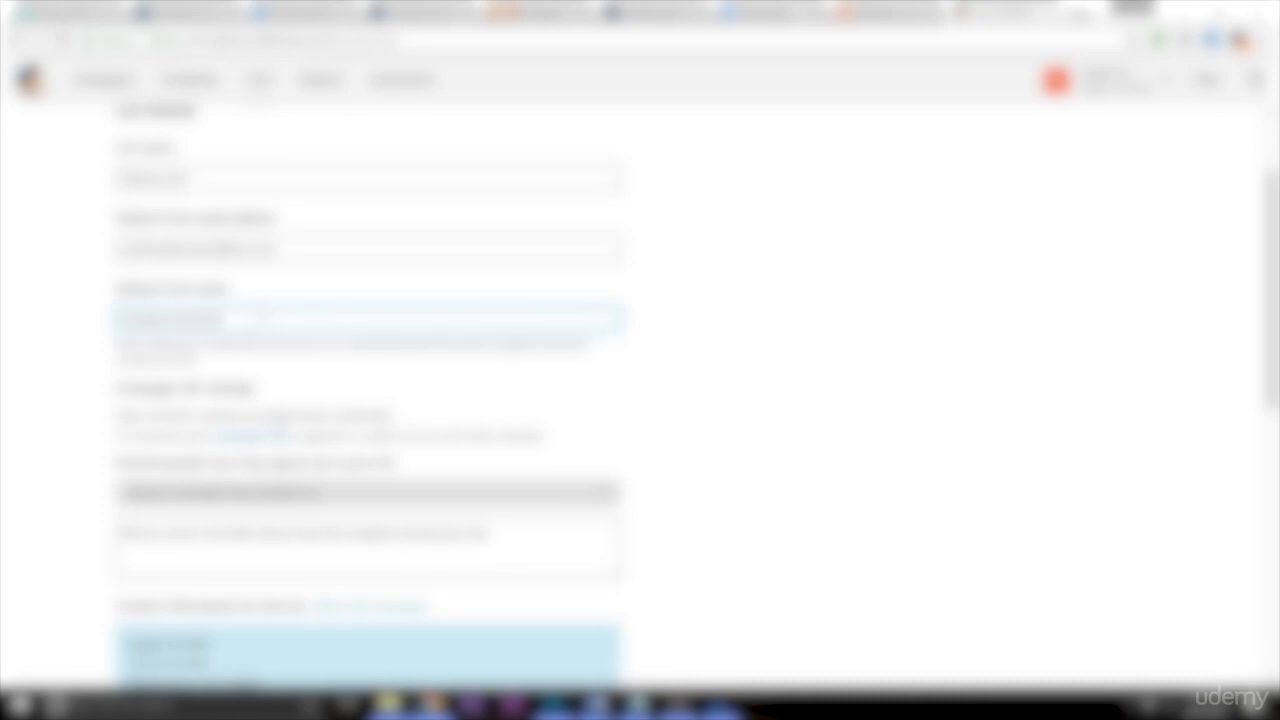
click(977, 225)
drag(1274, 243, 1274, 502)
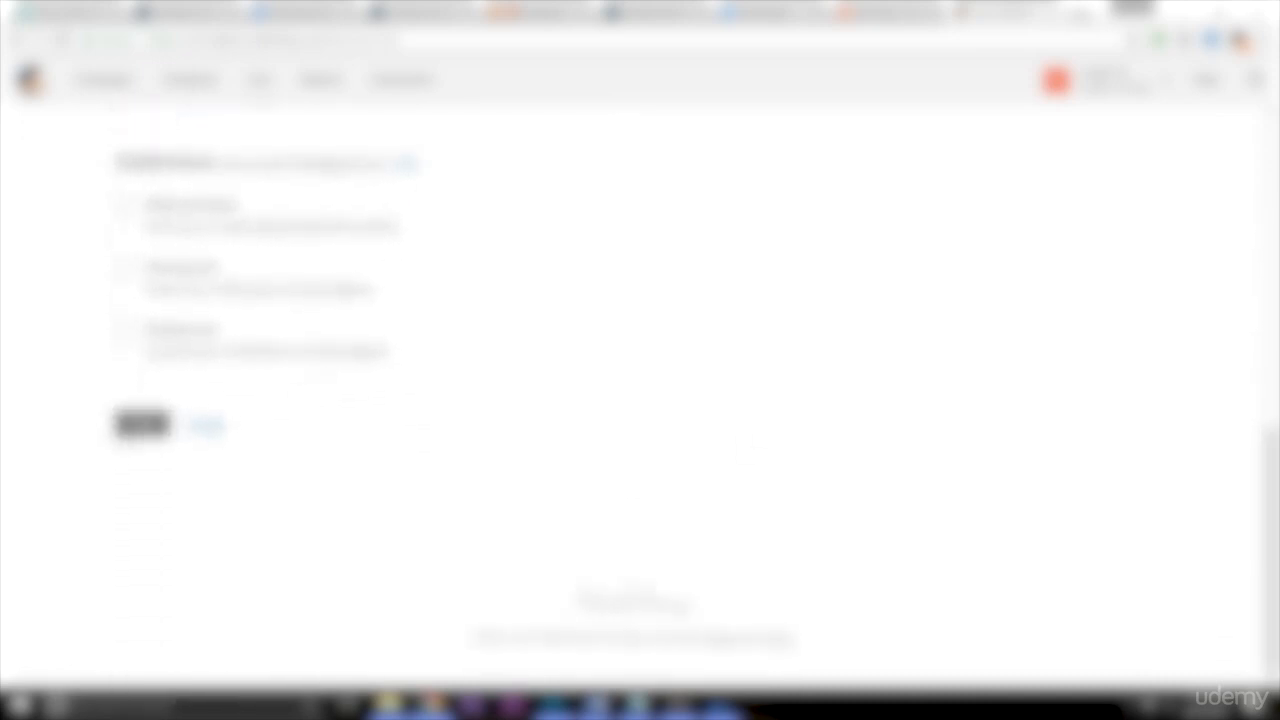
drag(1275, 263, 1275, 471)
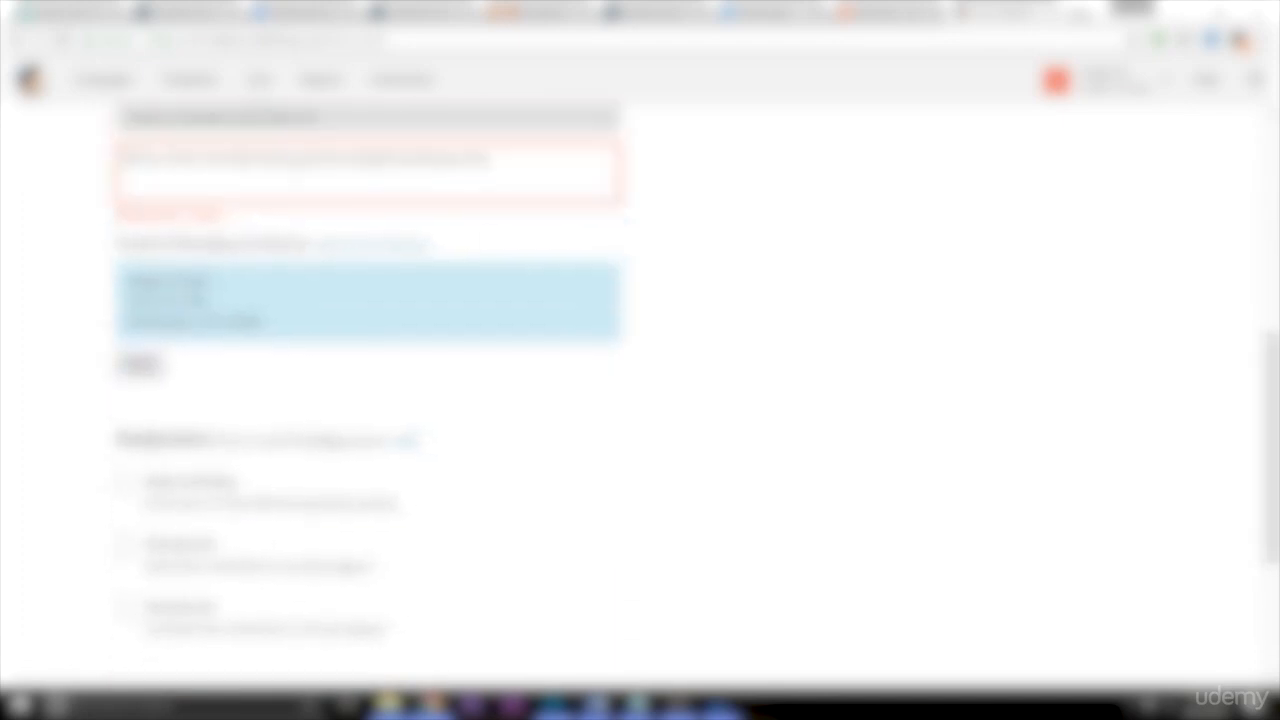
click(295, 173)
text(You signed up)
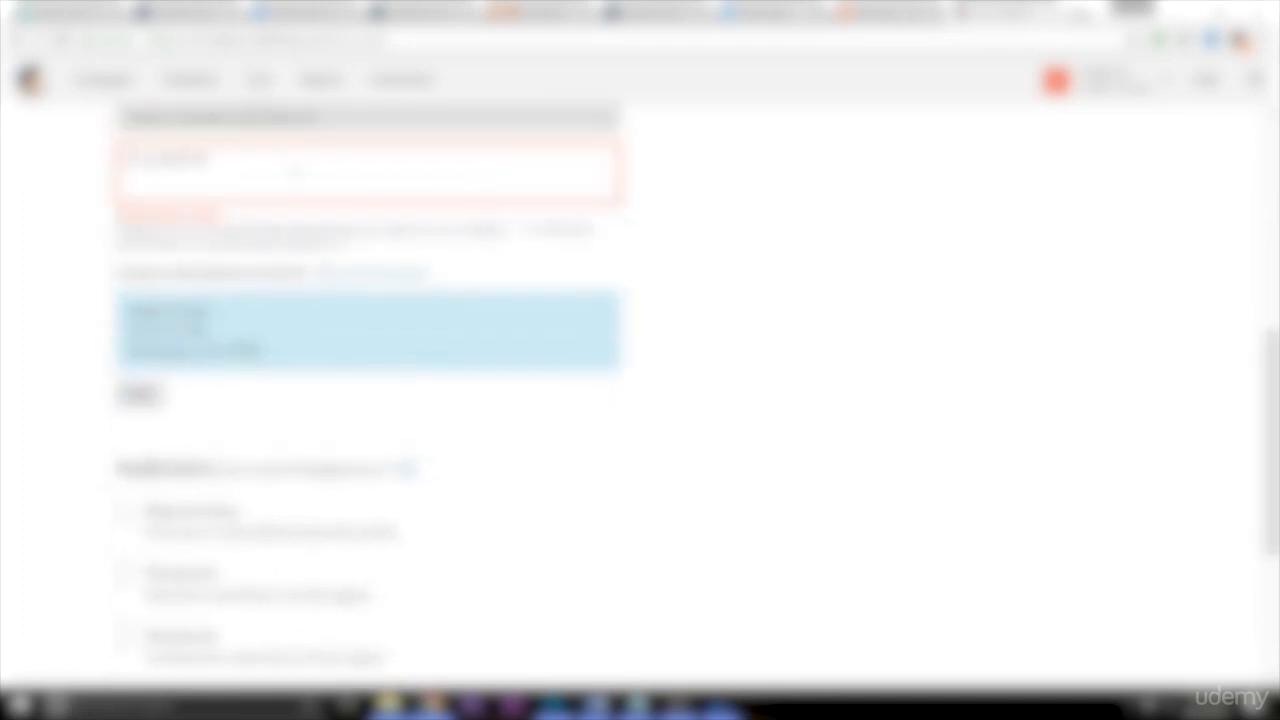
text( for our newsletter on our website or other on our website or at)
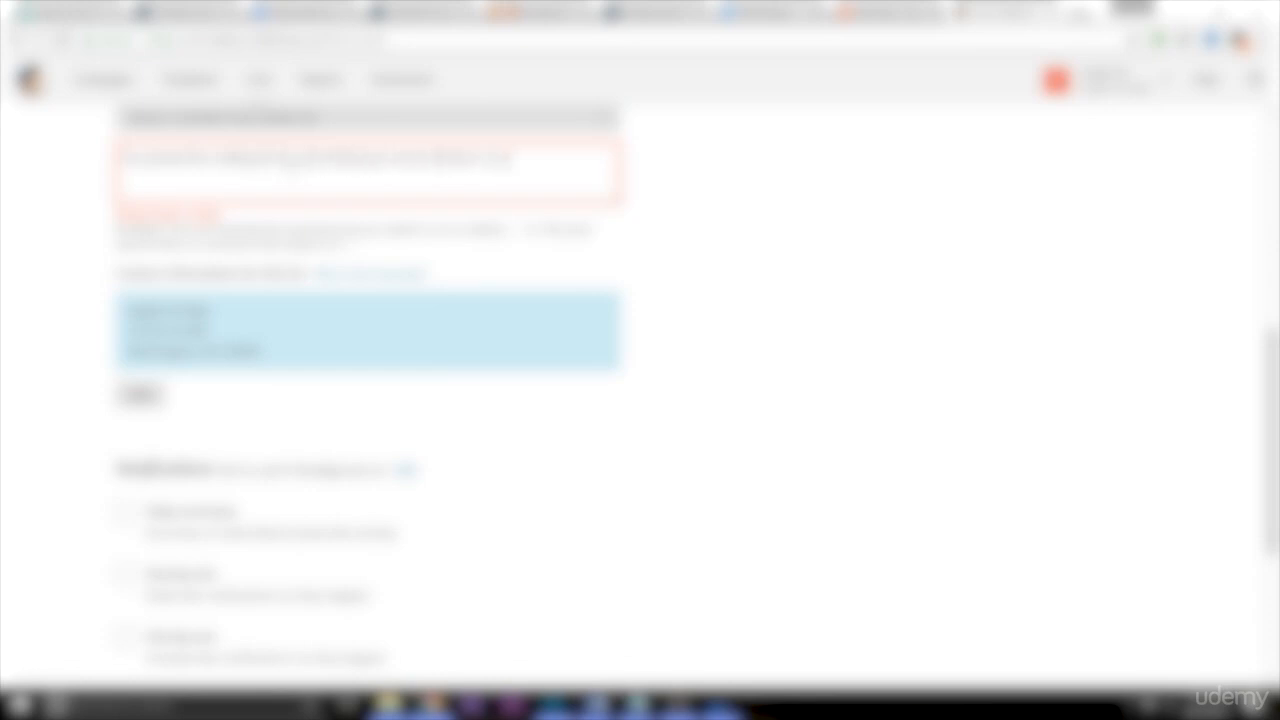
text(cebook)
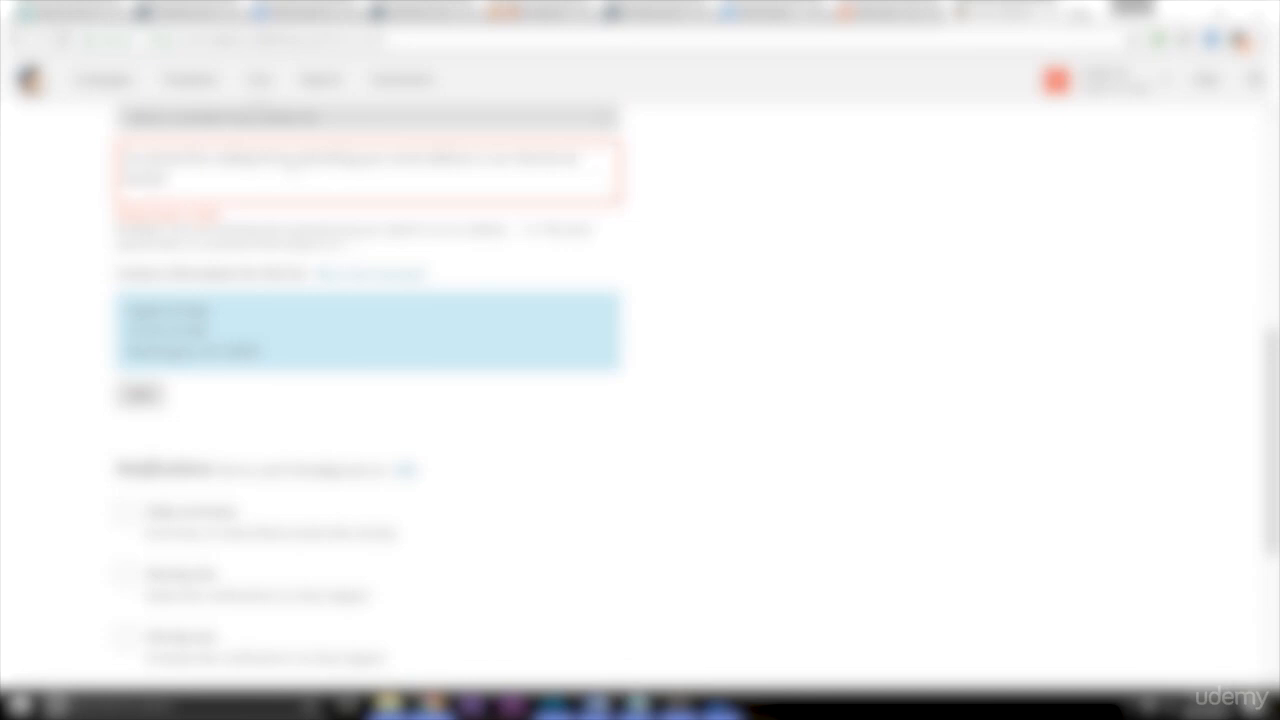
click(918, 341)
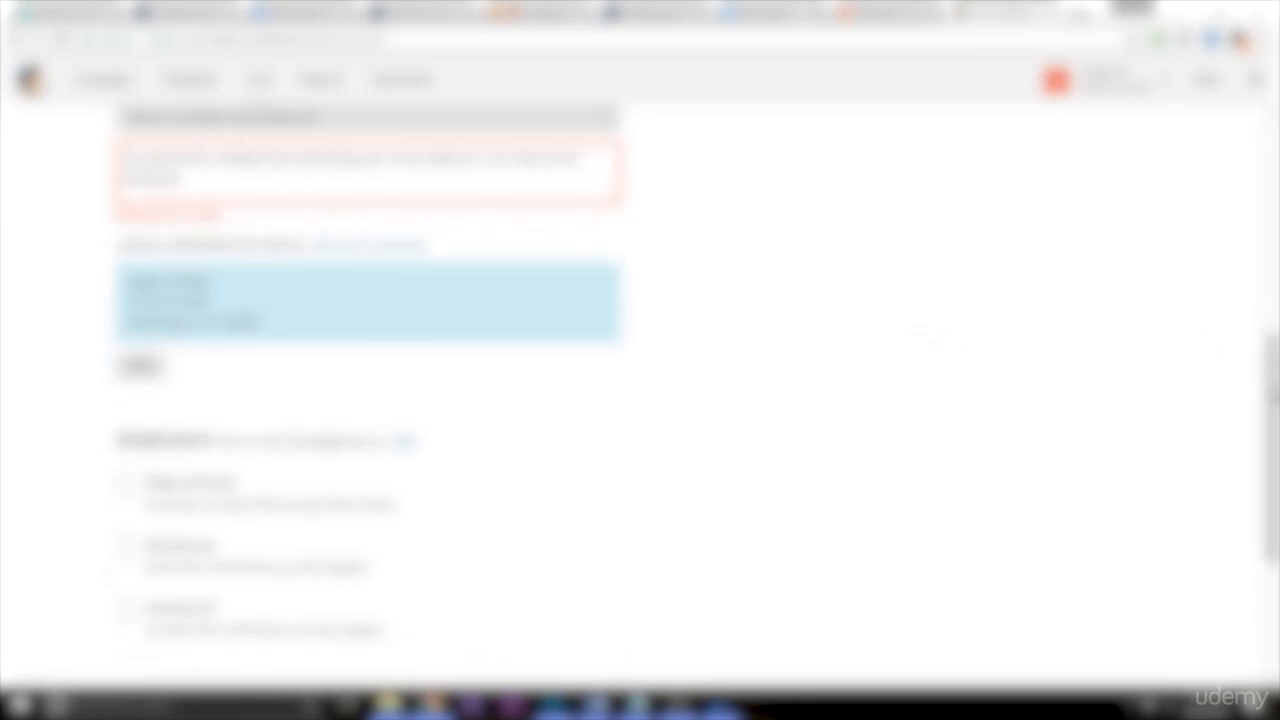
scroll(920, 341, down, 5)
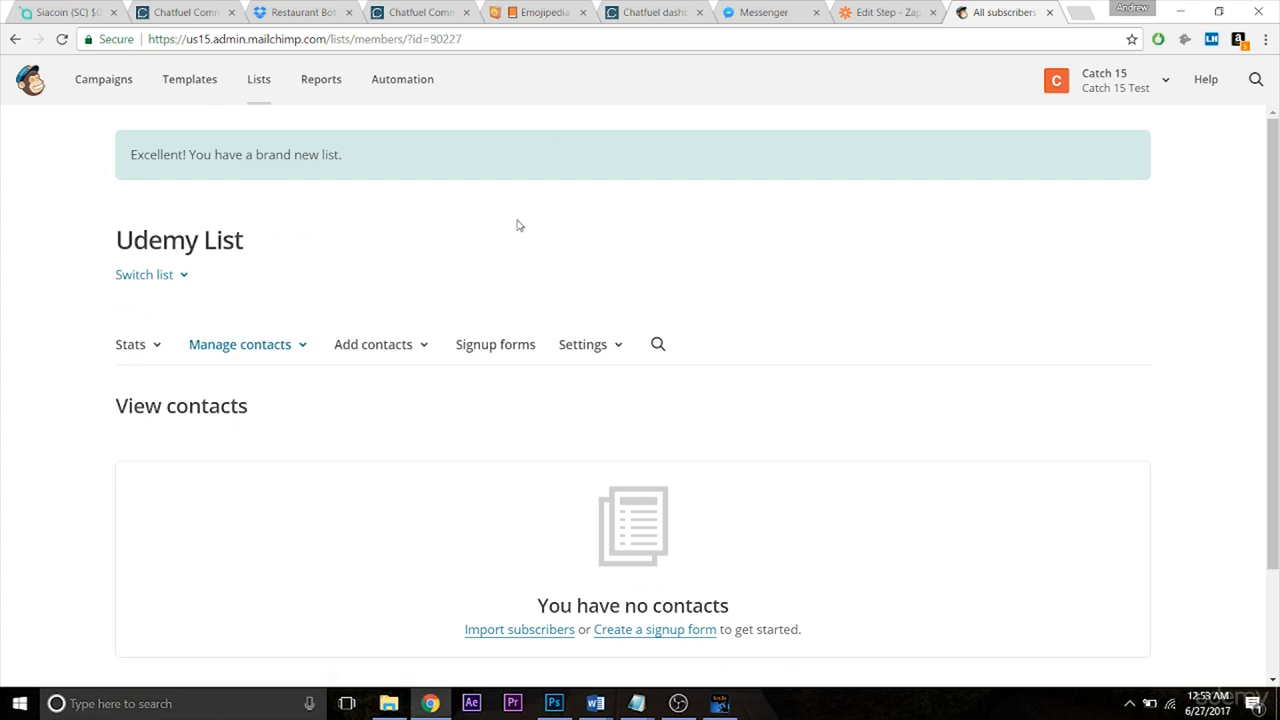
Choose Udemy List as the MailChimp list and fill Subscriber Email from the Catch Hook's Email.
click(890, 13)
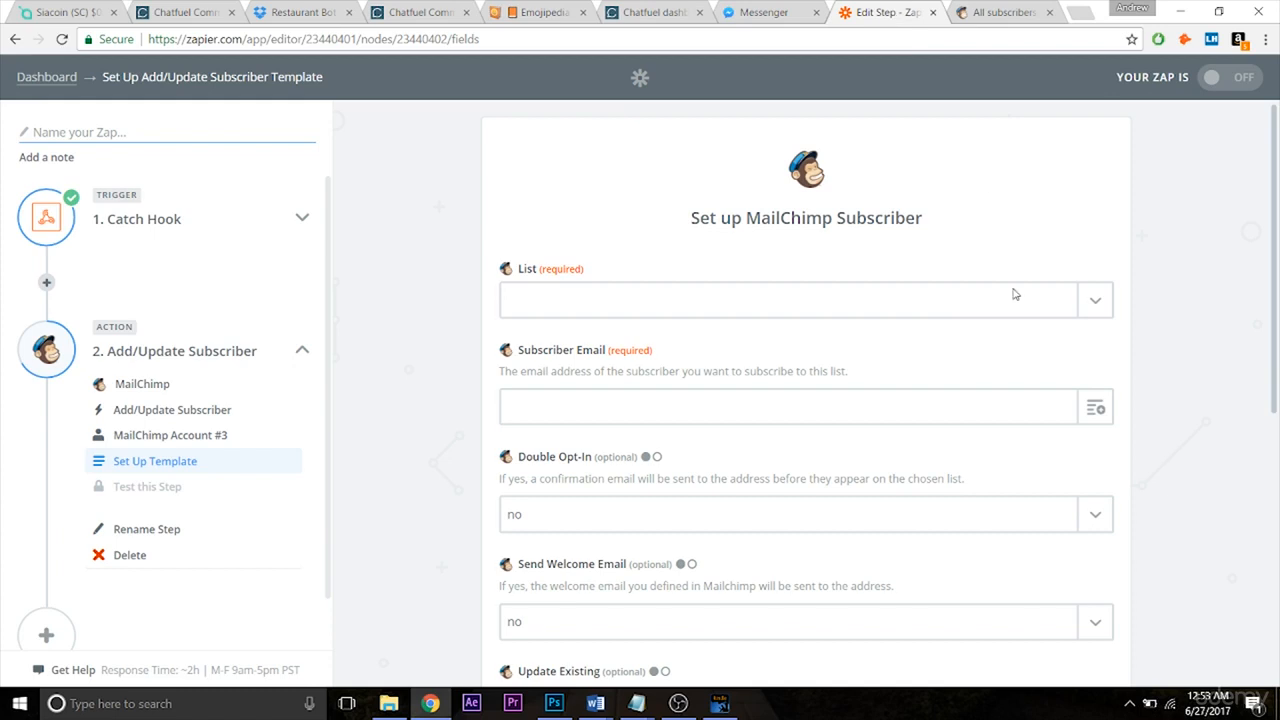
click(1058, 299)
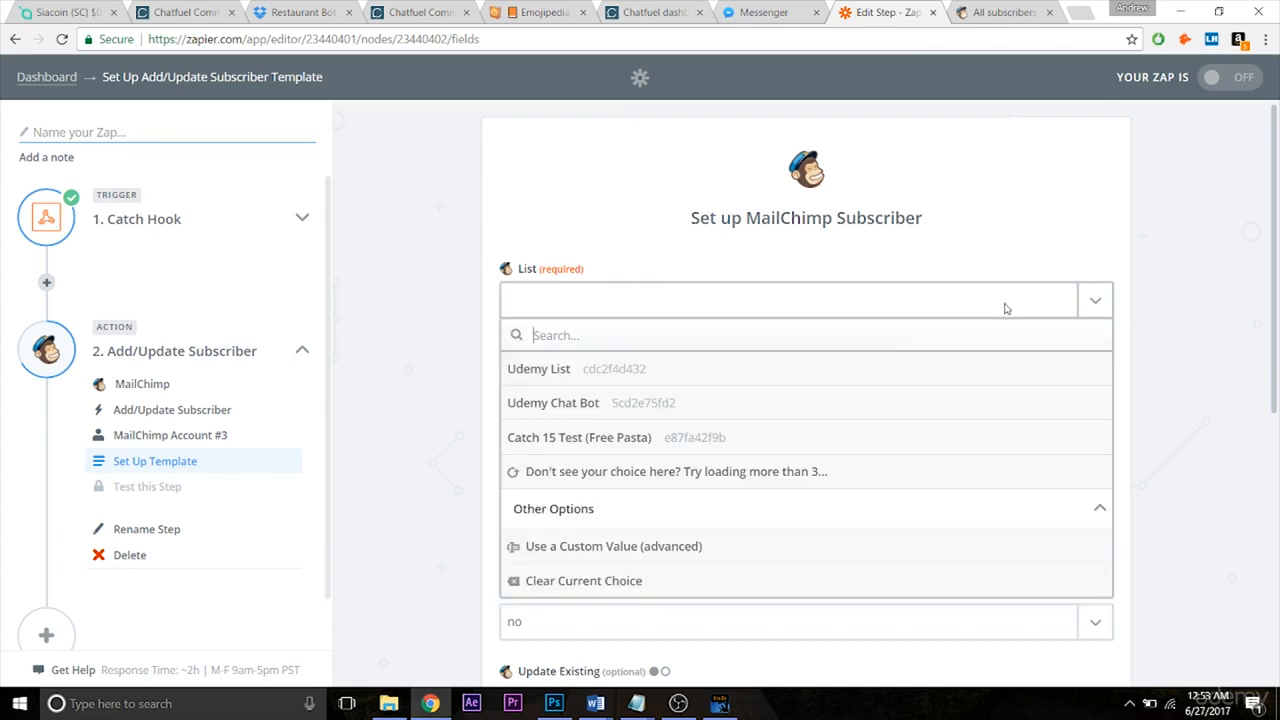
click(733, 372)
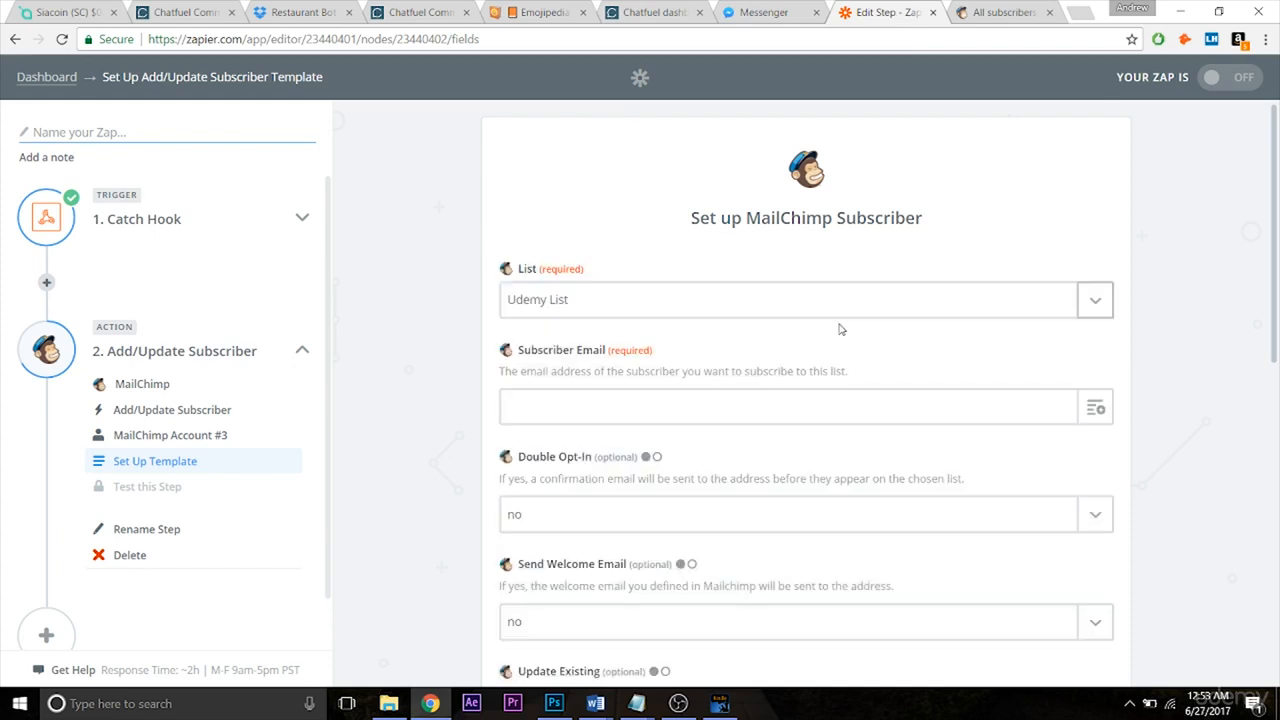
scroll(1275, 251, down, 1)
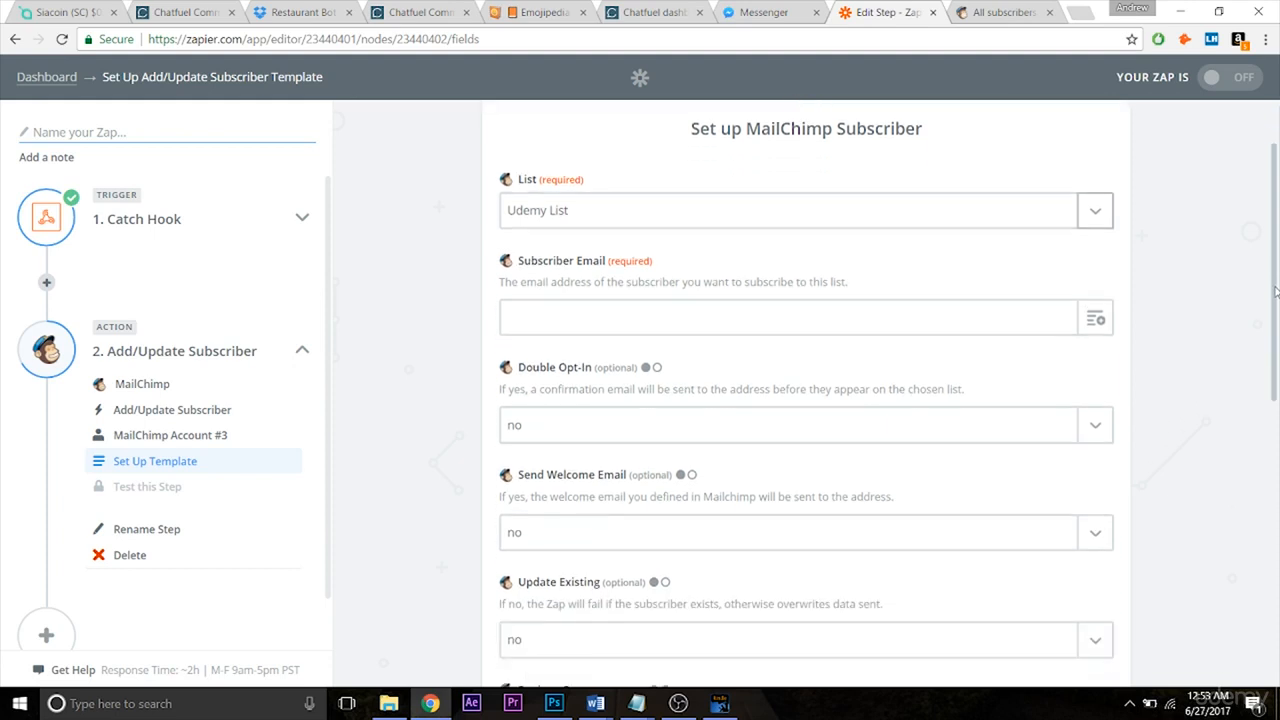
click(1015, 320)
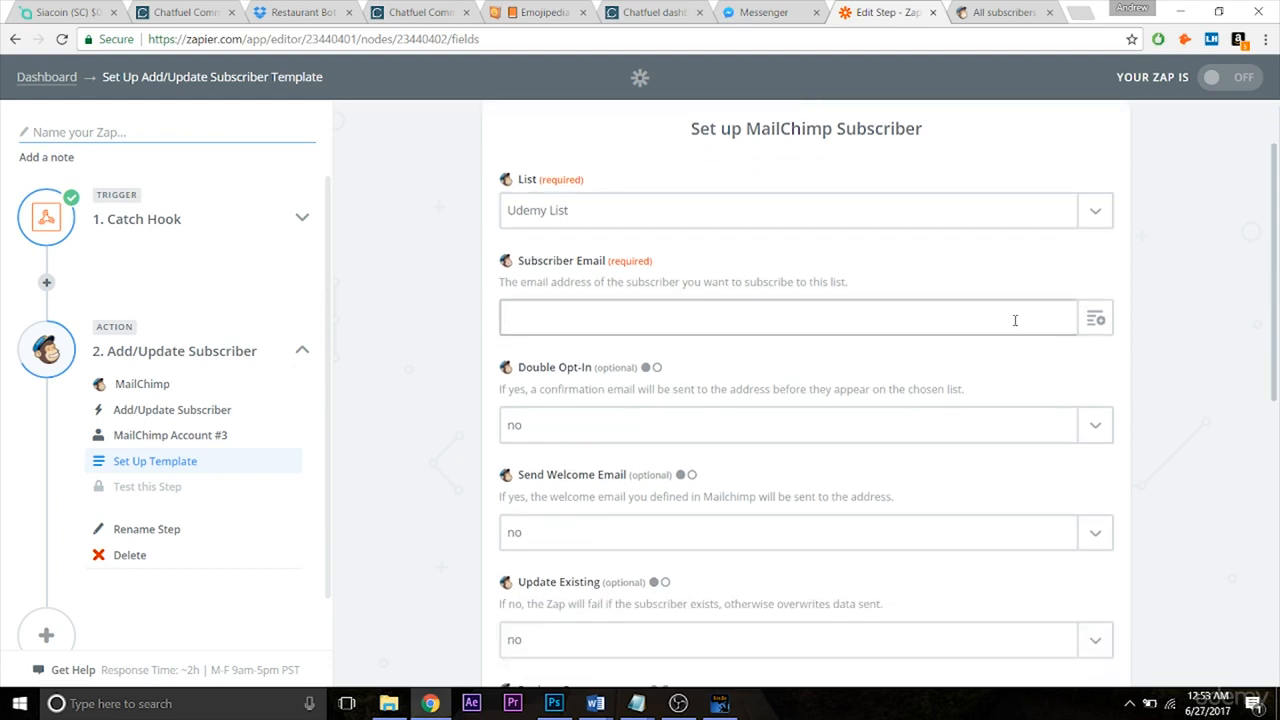
click(1082, 320)
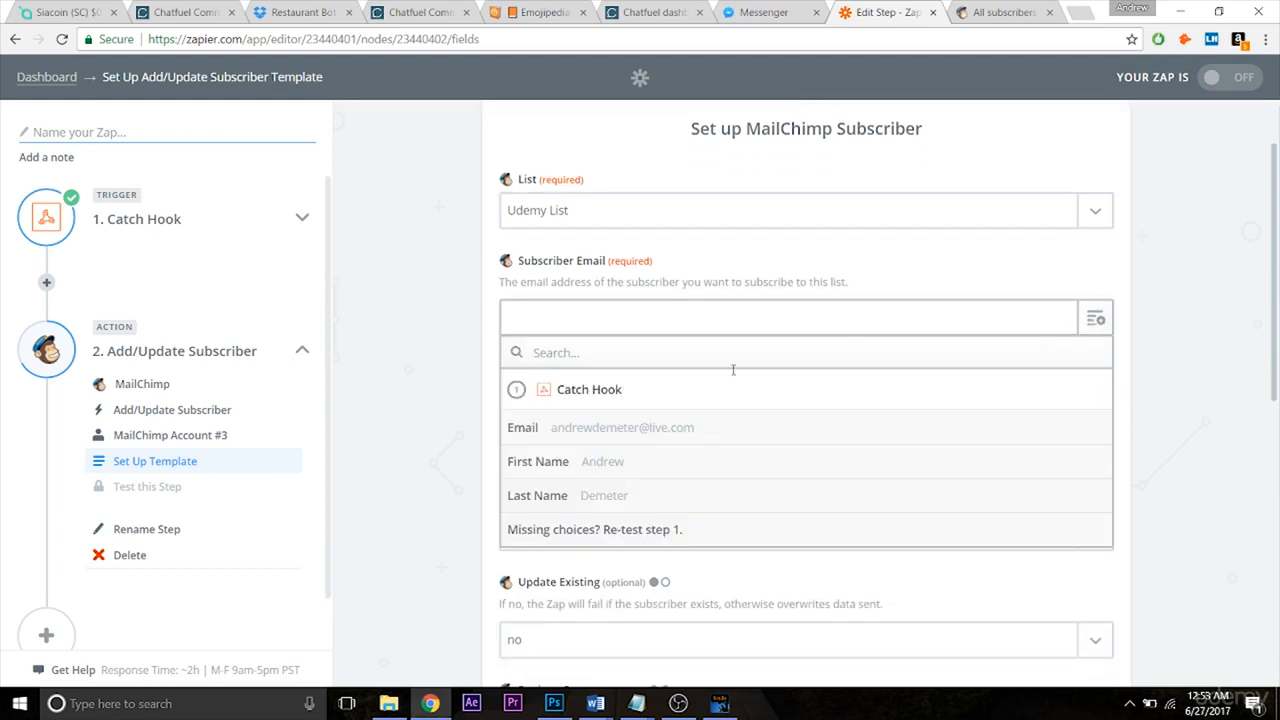
click(713, 440)
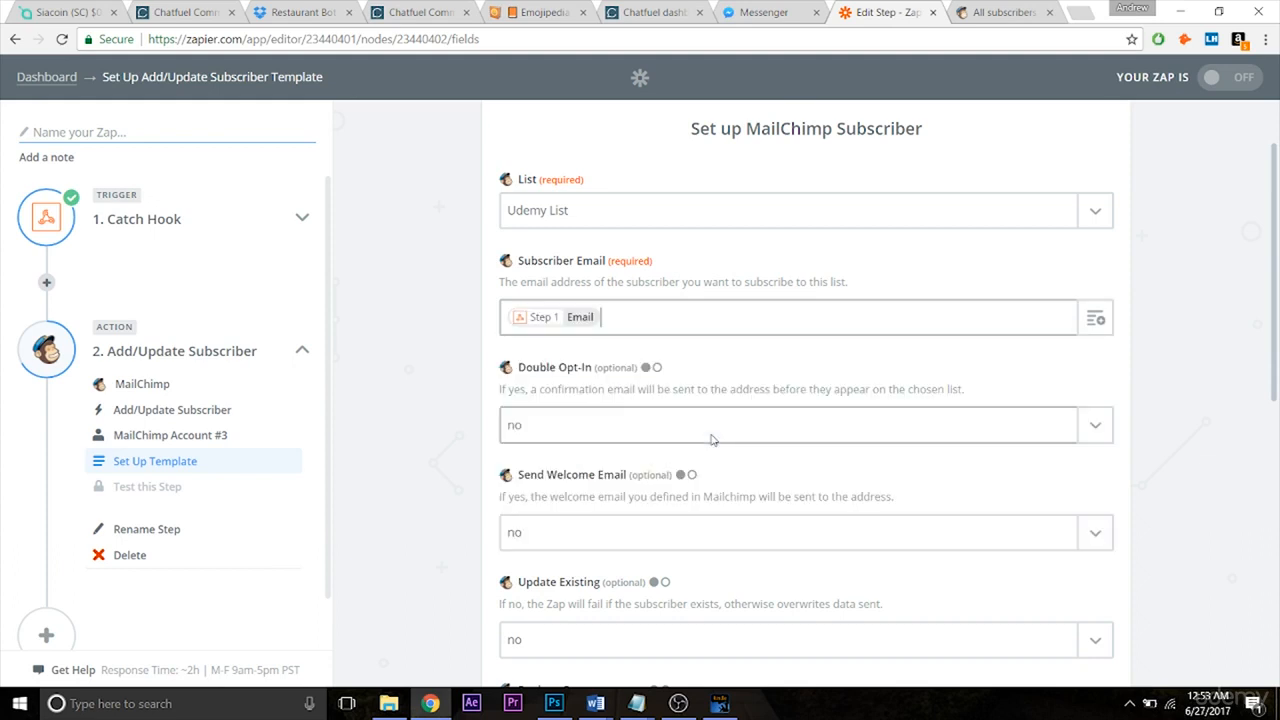
Set Send Welcome Email to Yes, leaving Double Opt-In and Update Existing at no.
drag(1274, 313, 1276, 375)
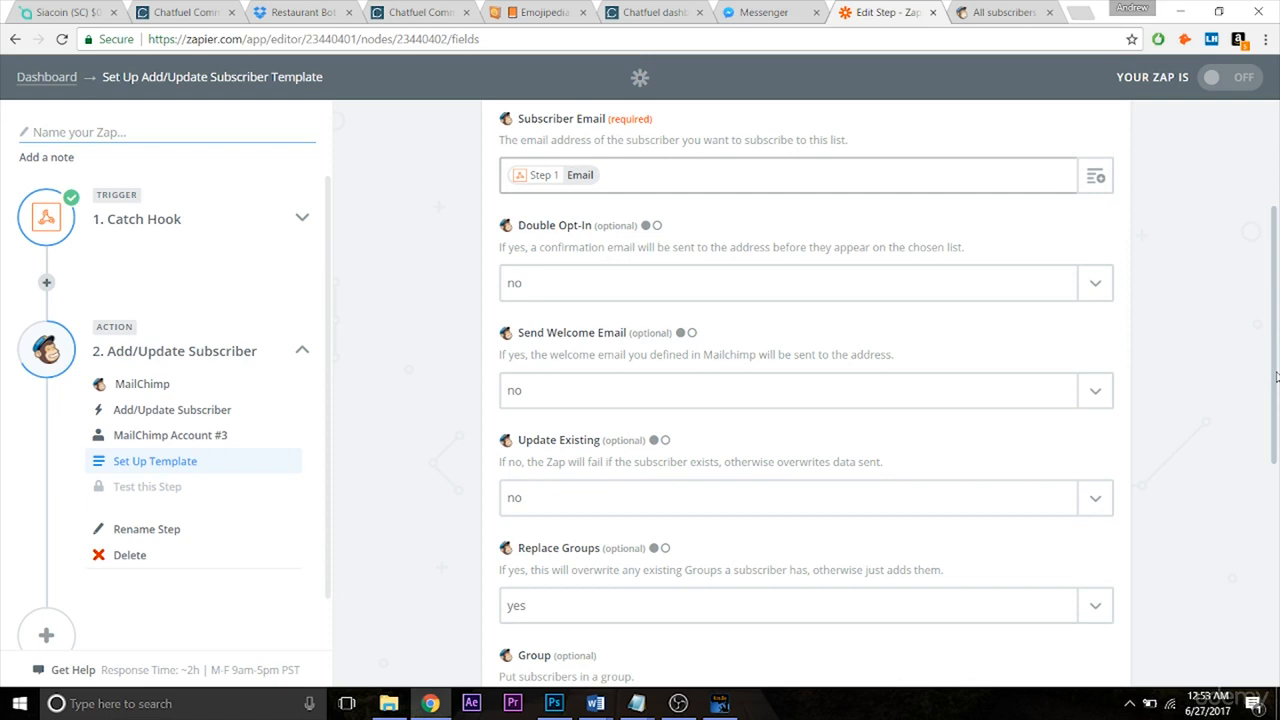
drag(1276, 376, 1273, 411)
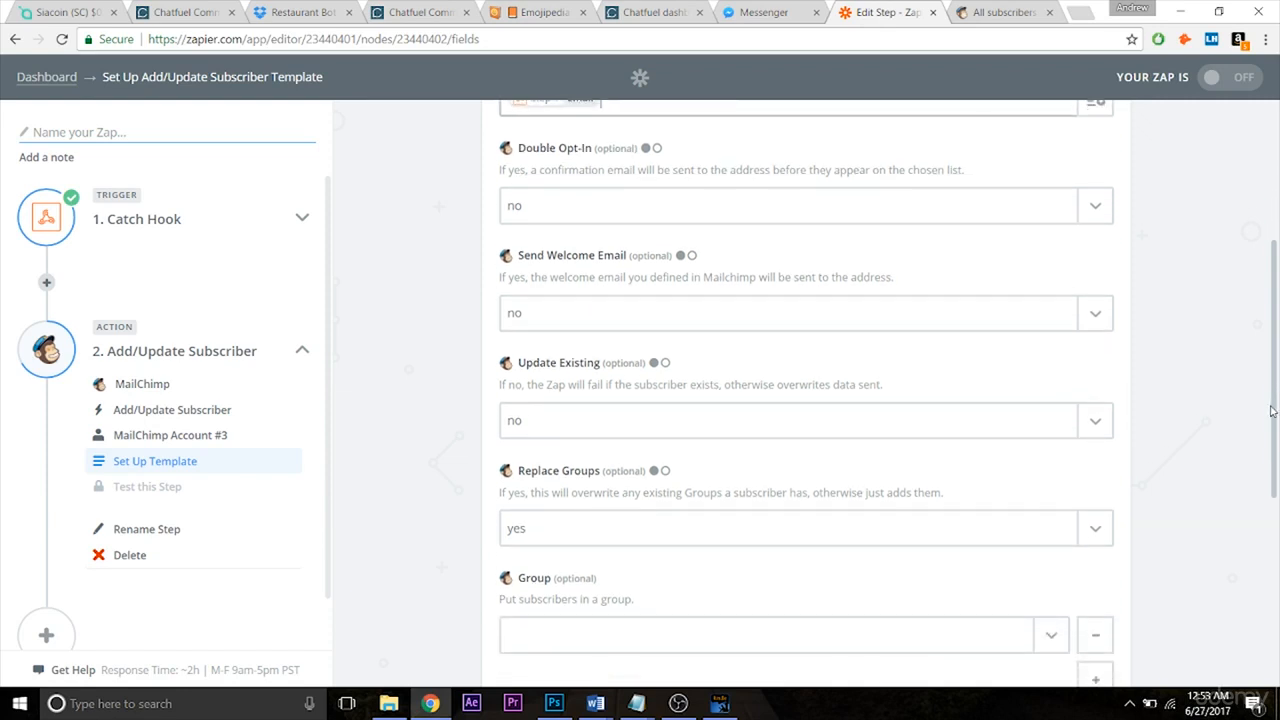
drag(1271, 411, 1267, 445)
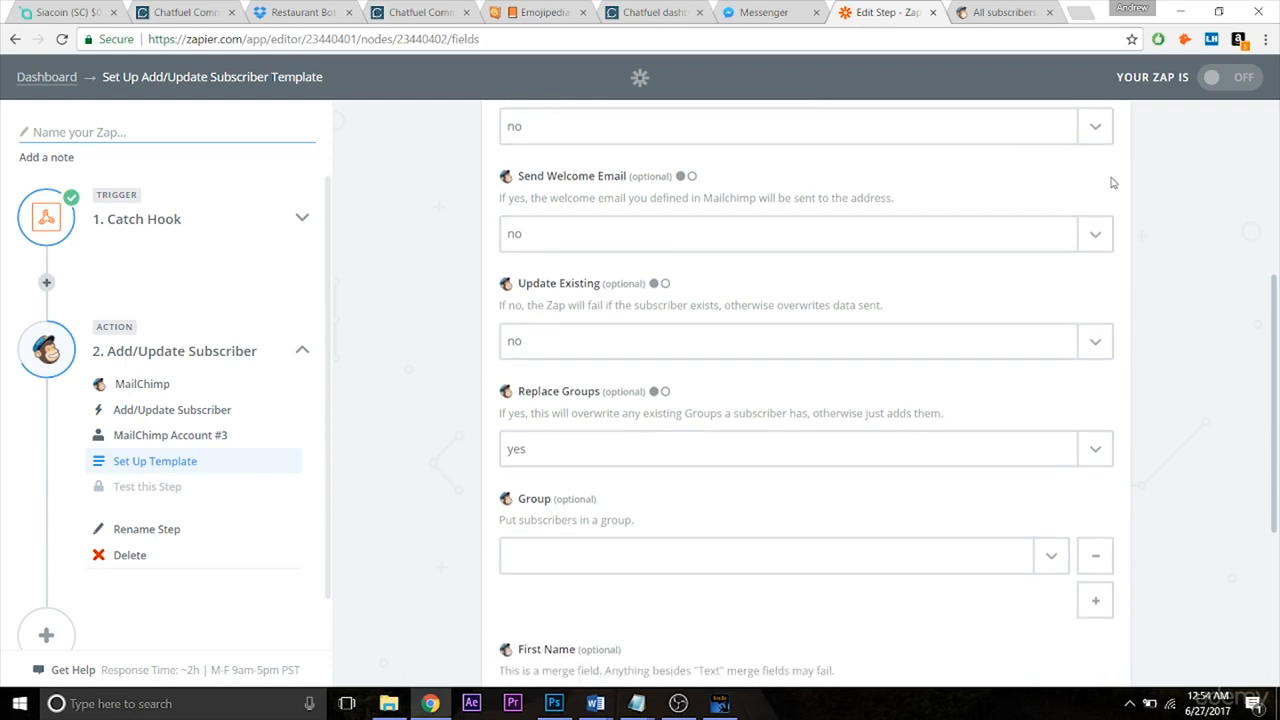
click(1095, 233)
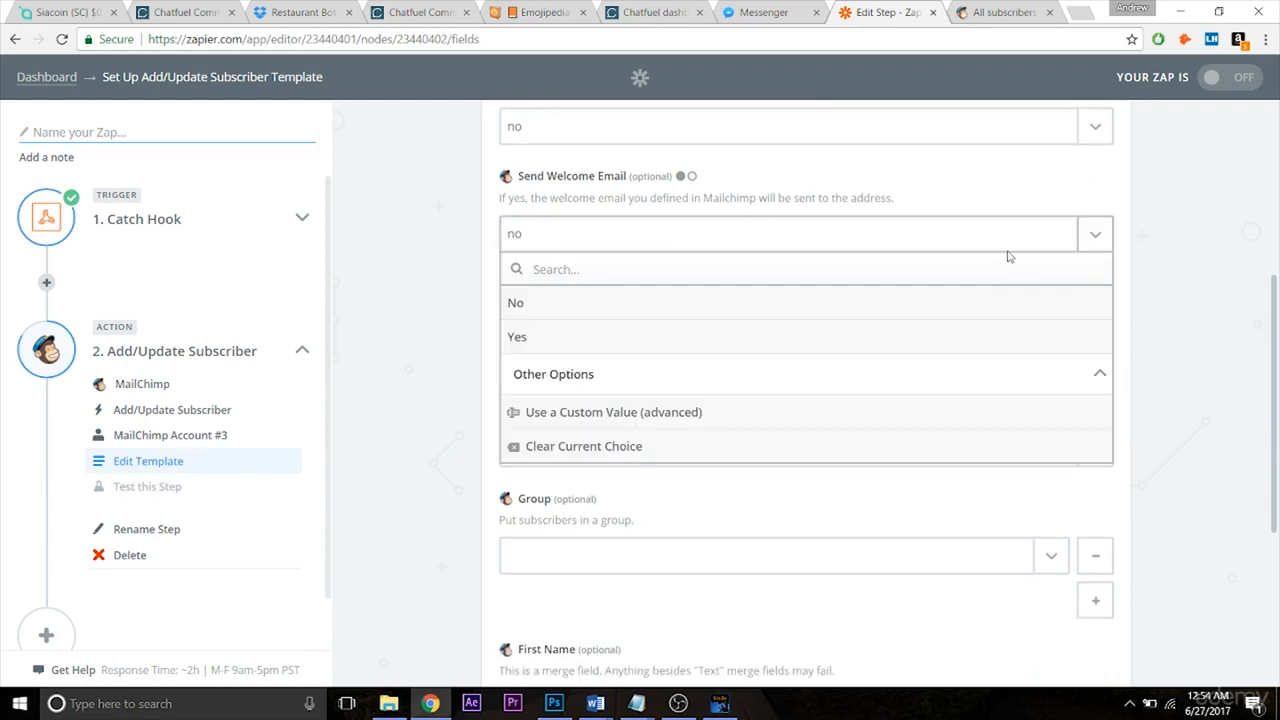
click(614, 335)
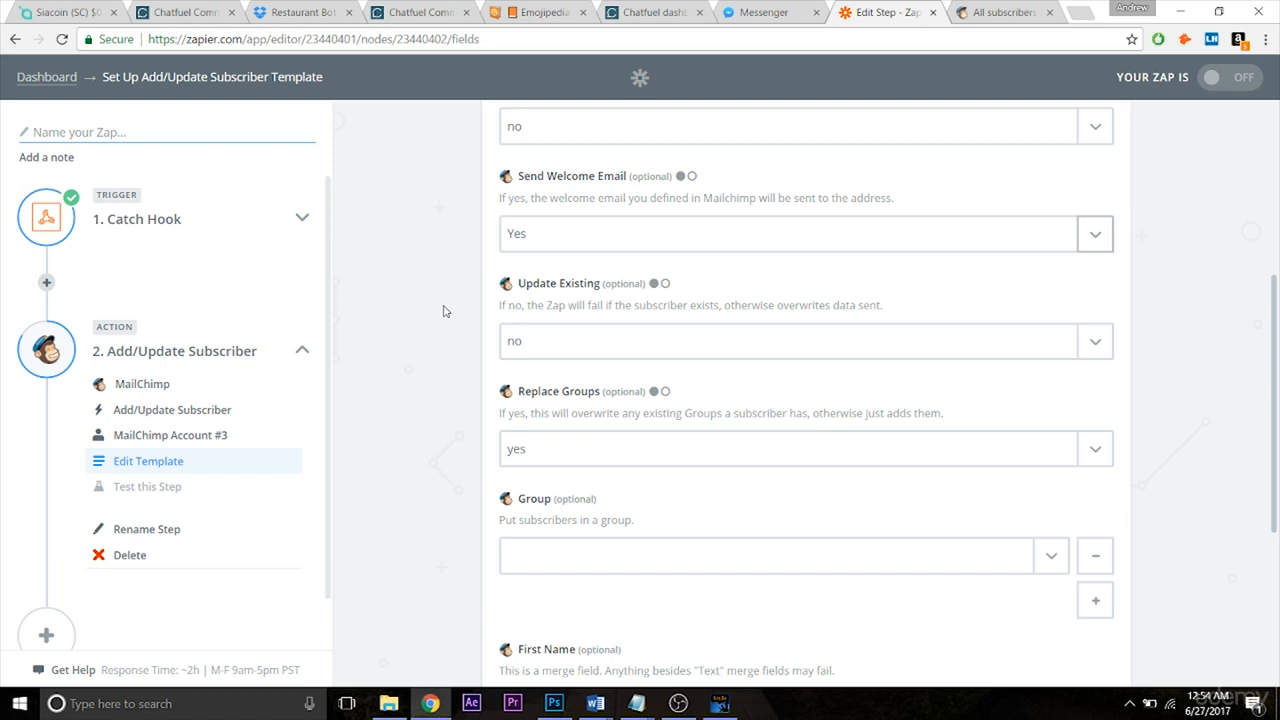
click(1004, 14)
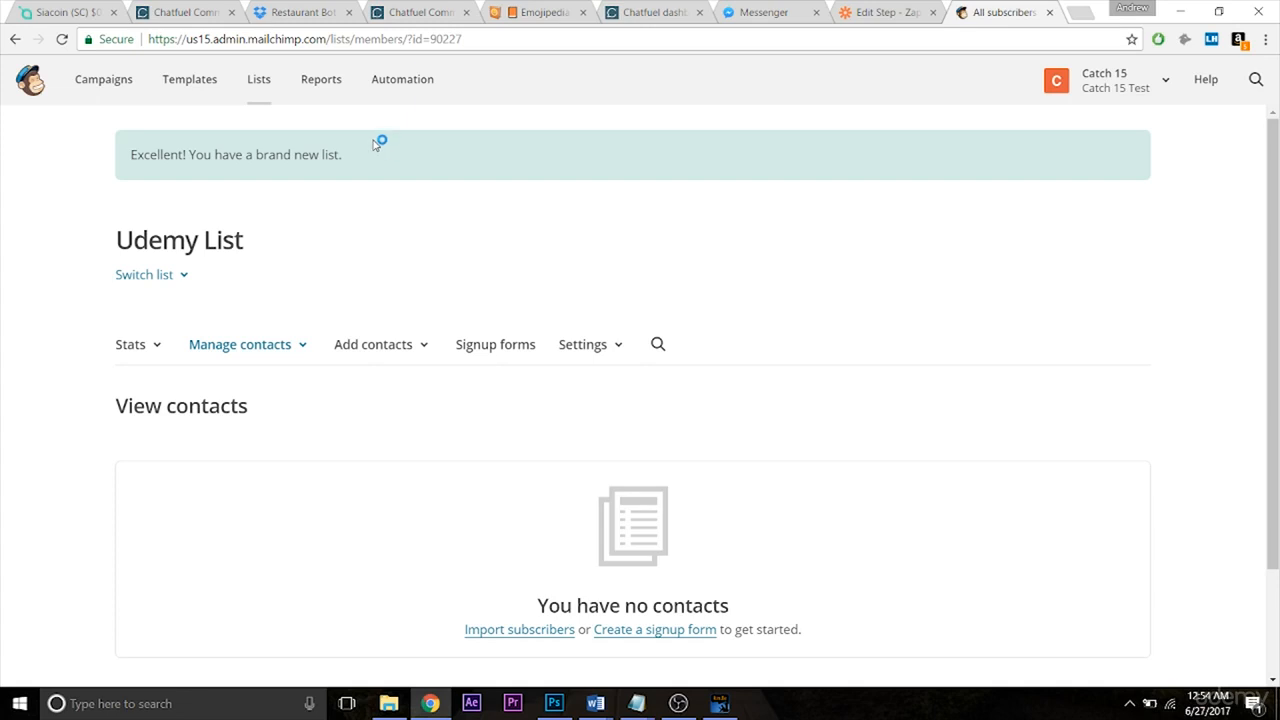
Search automation types for 'welcome' and add the Welcome Message automation.
click(396, 98)
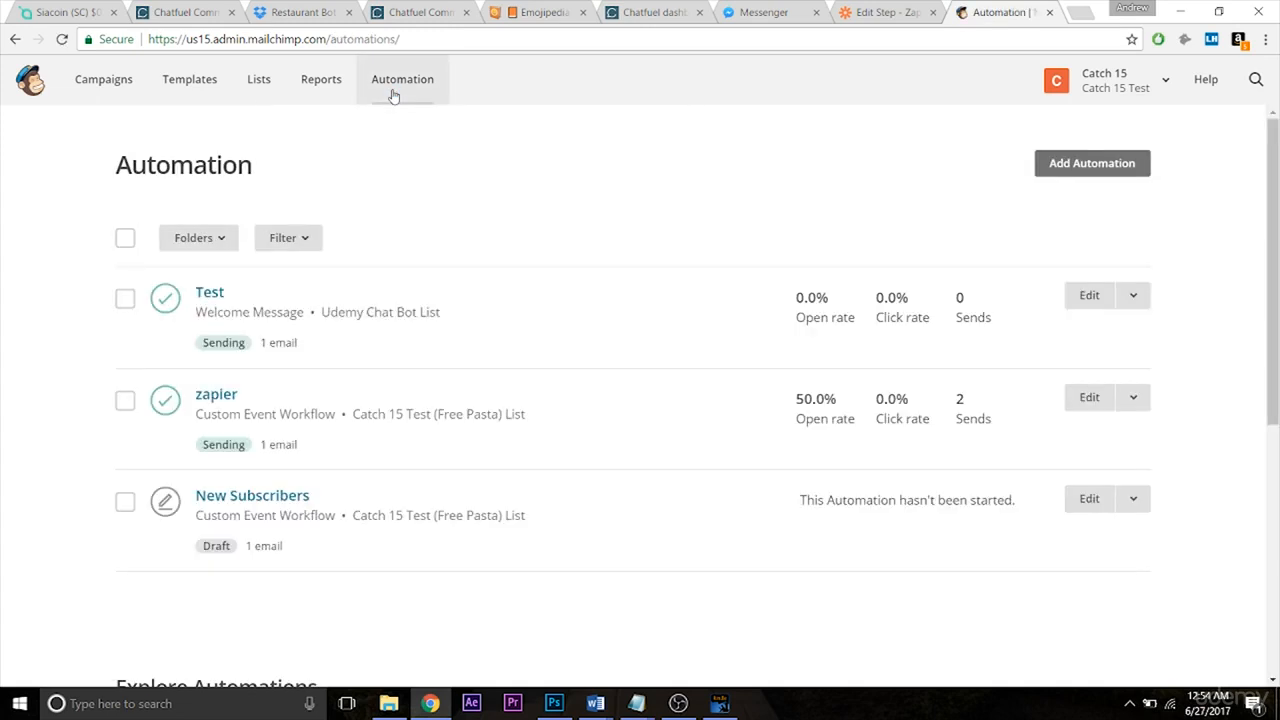
click(1098, 172)
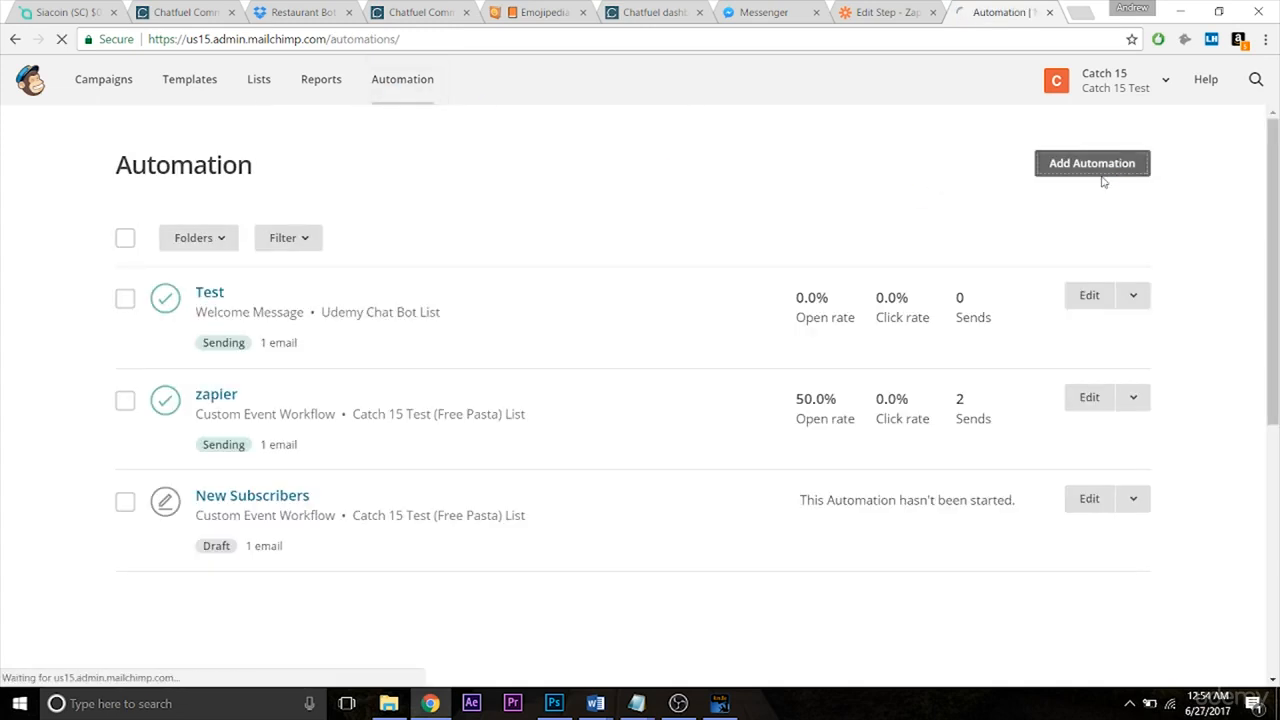
click(264, 316)
text(welcom)
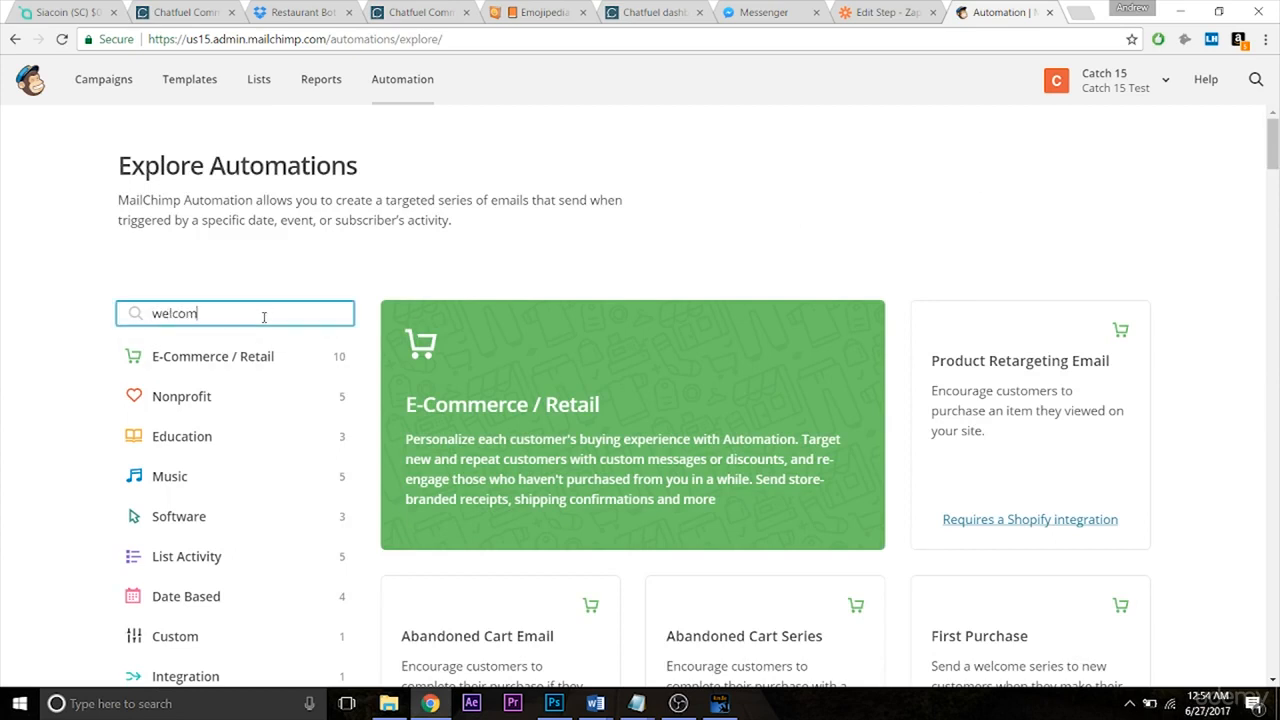
text(e)
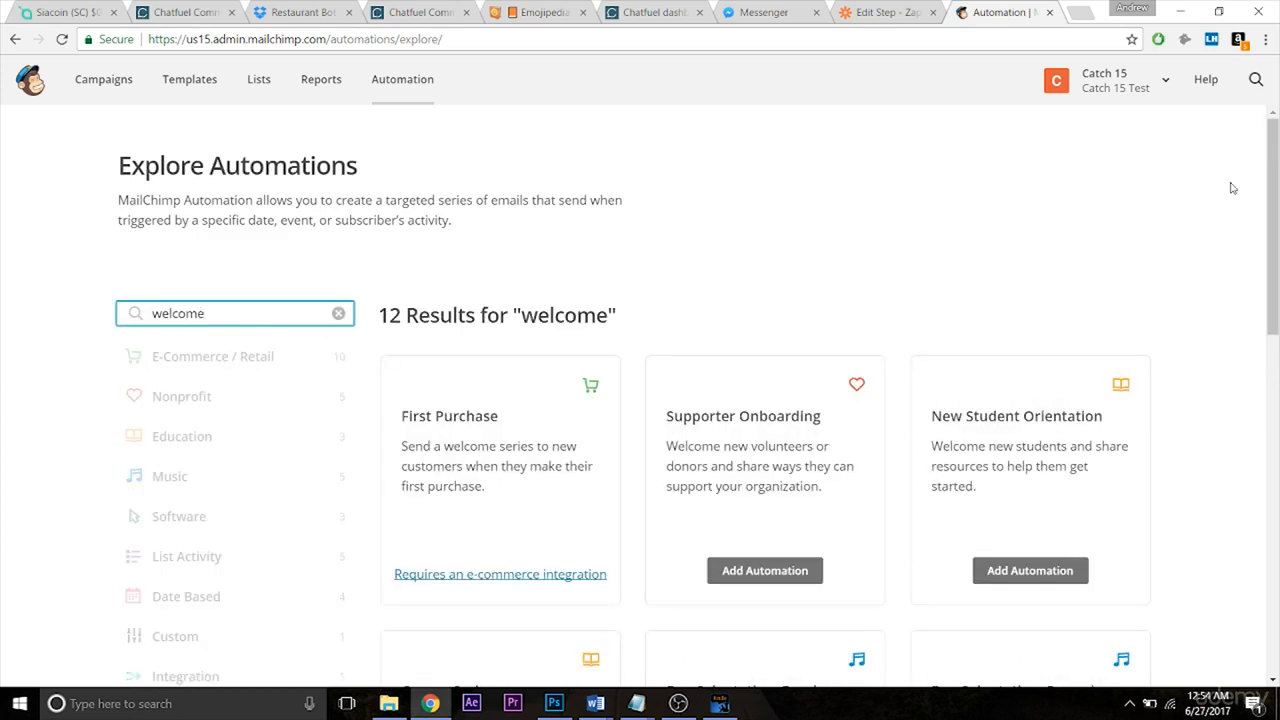
scroll(1250, 185, down, 6)
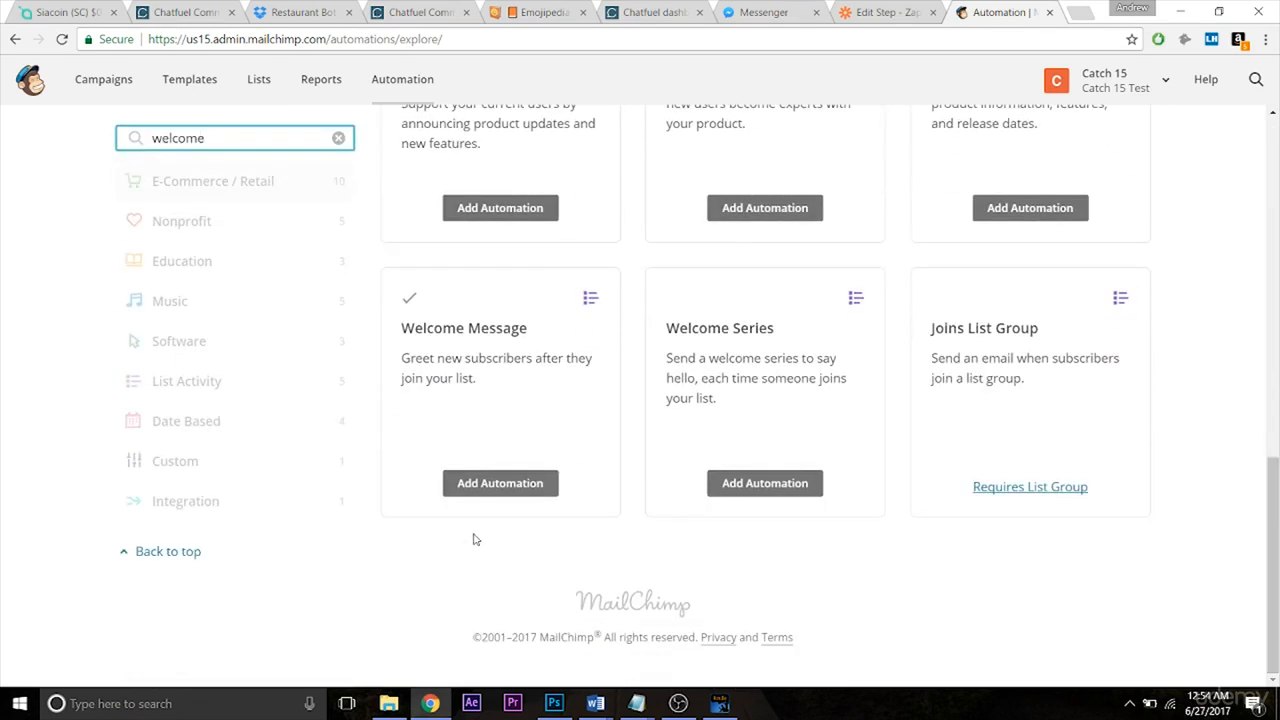
click(501, 483)
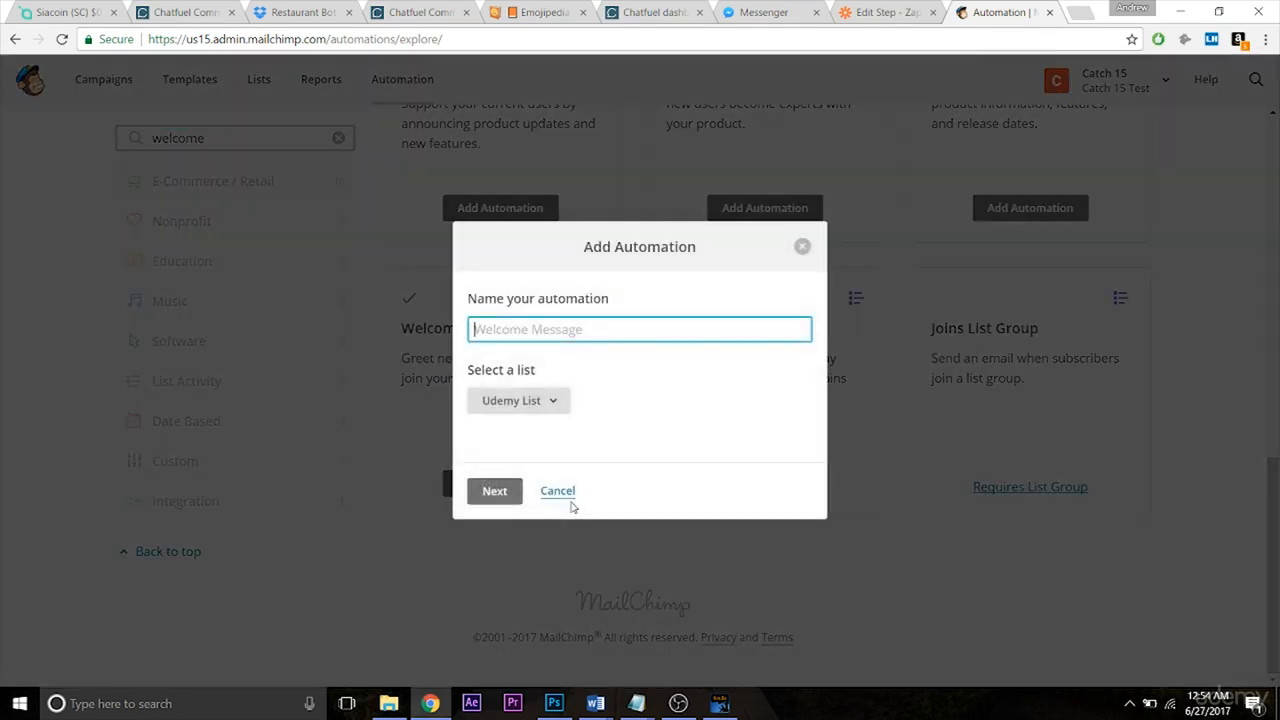
Keep Udemy List as its list, name it 'Udemy List Automation', and open the workflow.
click(531, 400)
click(546, 440)
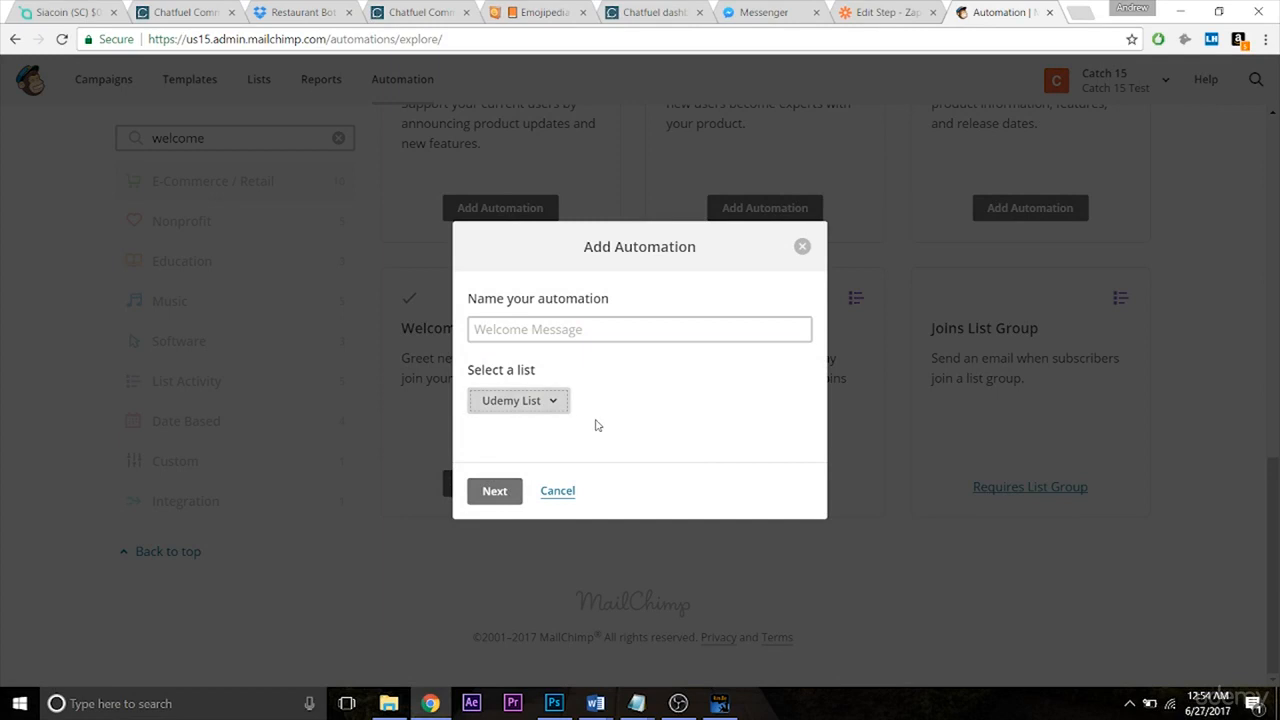
click(545, 334)
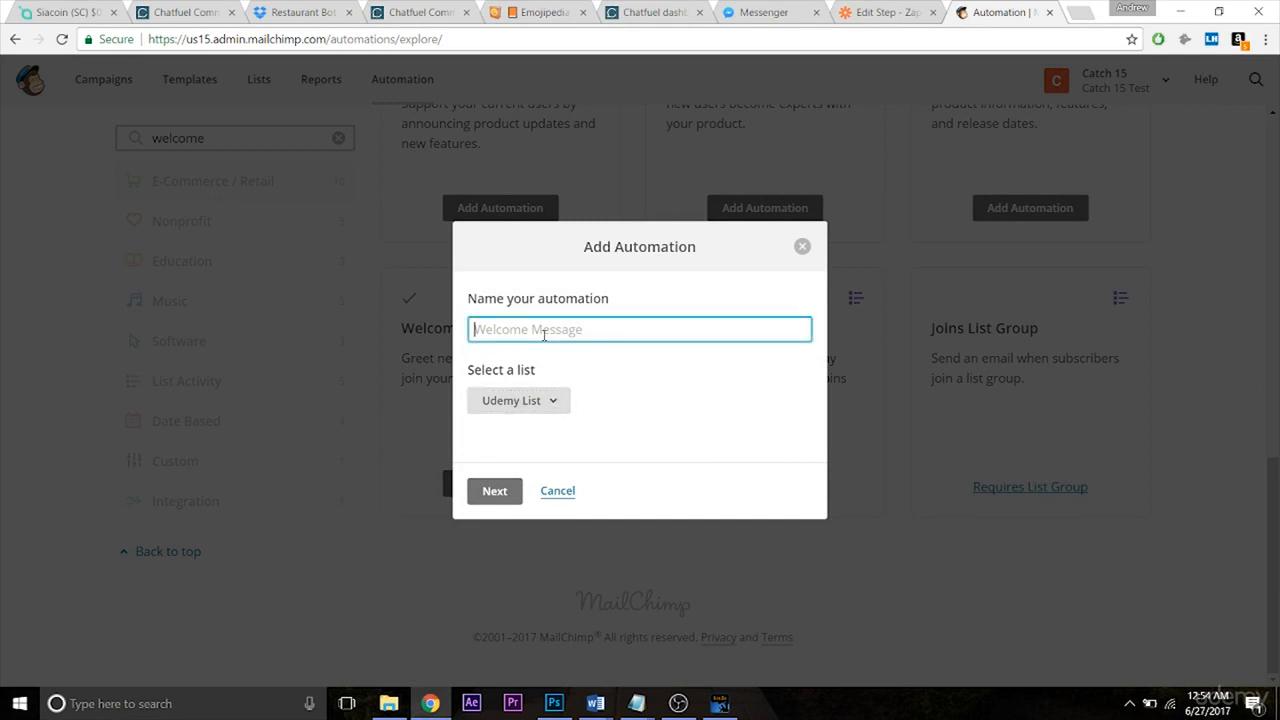
text(Udemy List Automation)
click(492, 491)
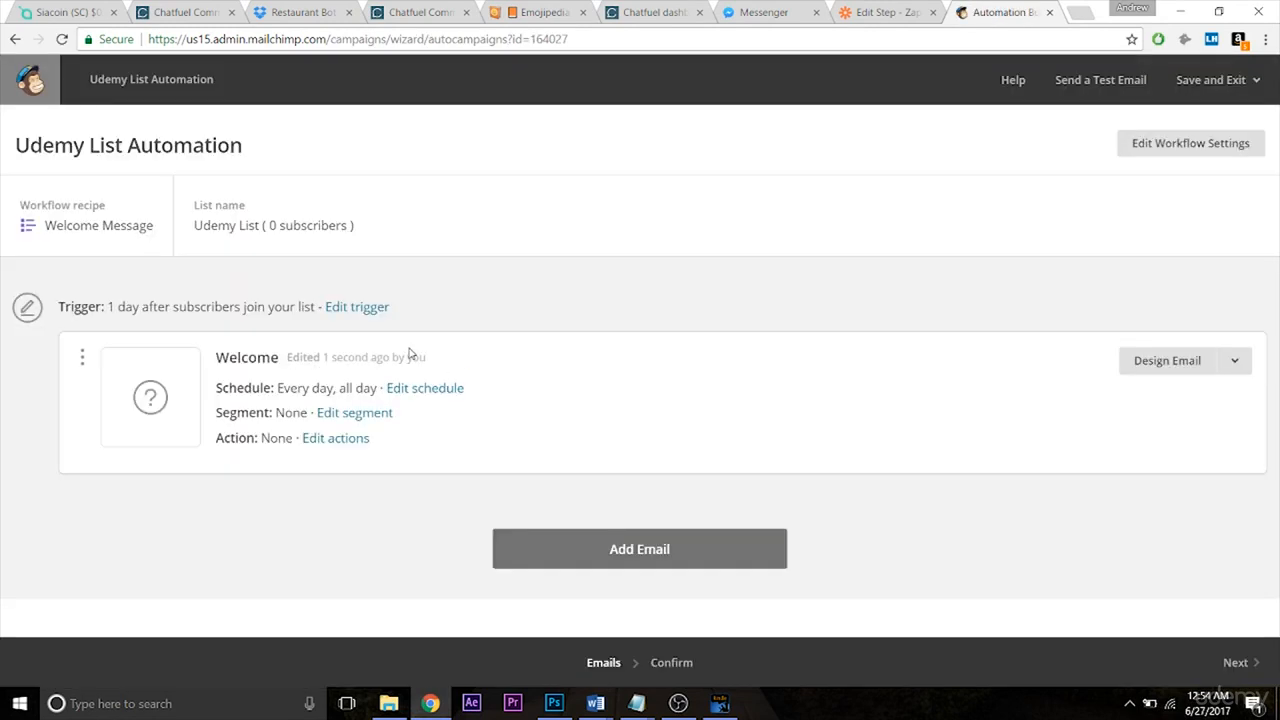
Change the welcome email trigger's delay from 1 day to immediately and save the trigger.
click(357, 309)
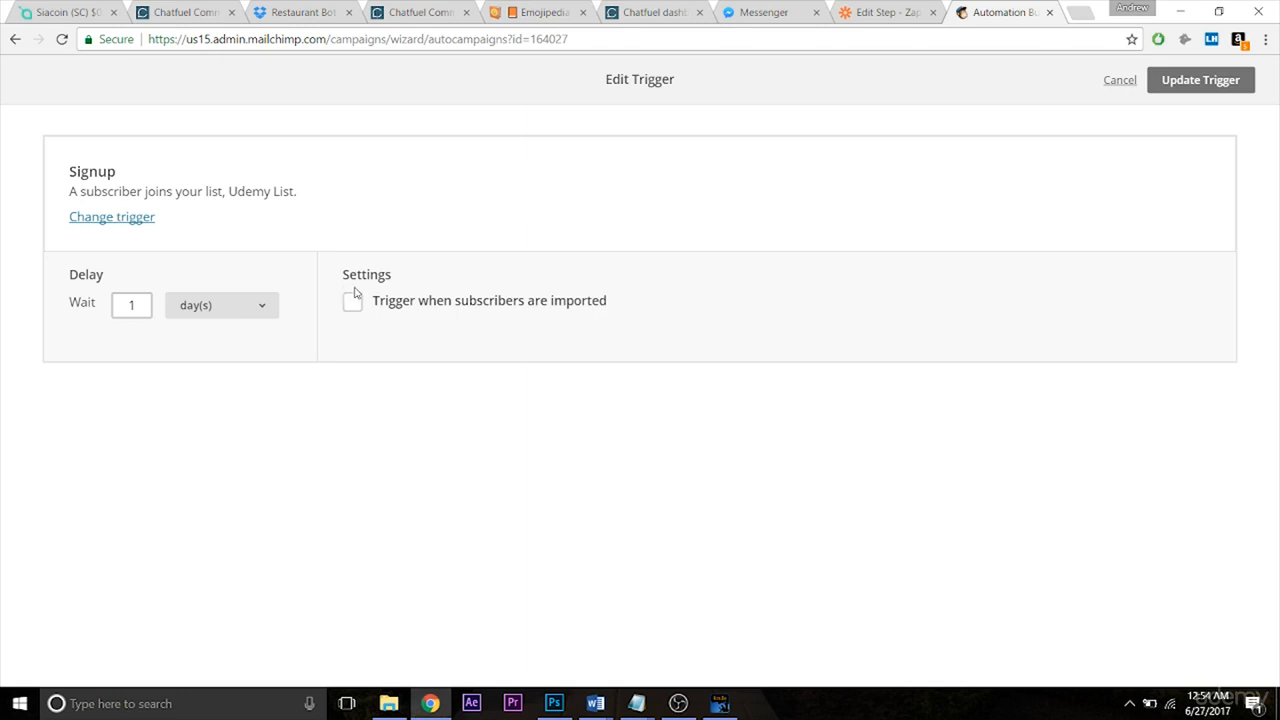
click(139, 228)
click(119, 228)
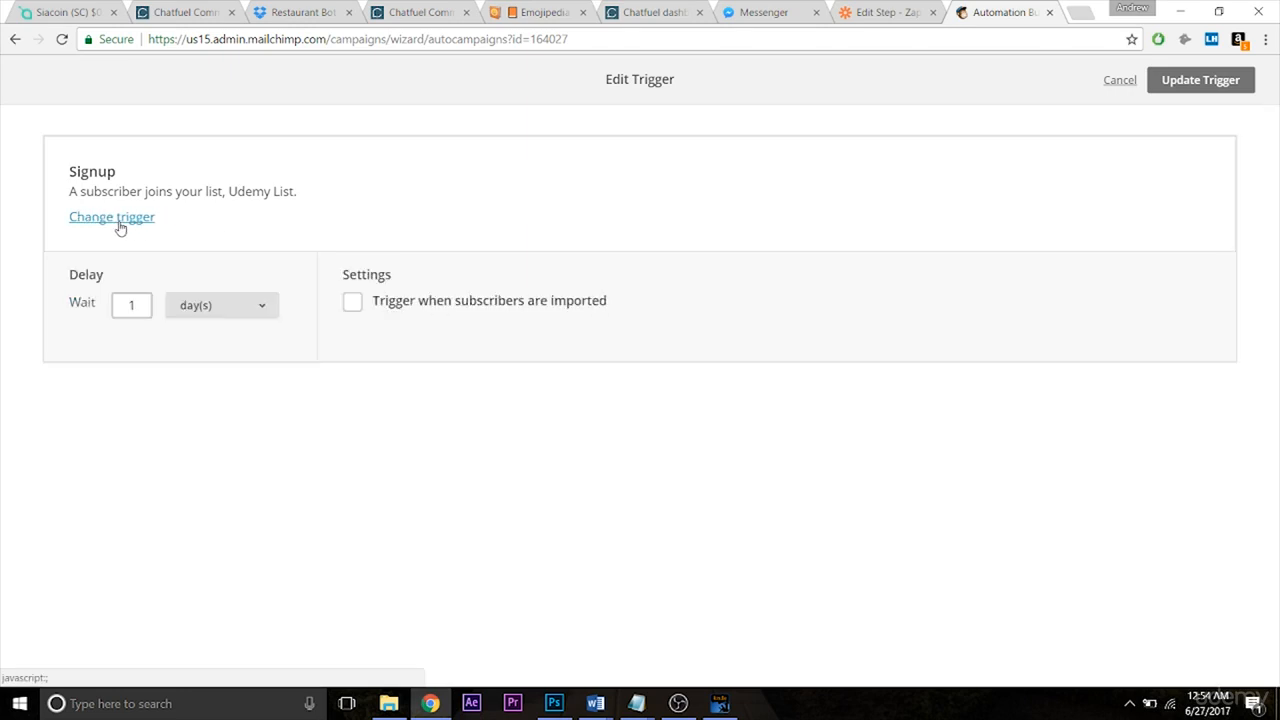
click(232, 308)
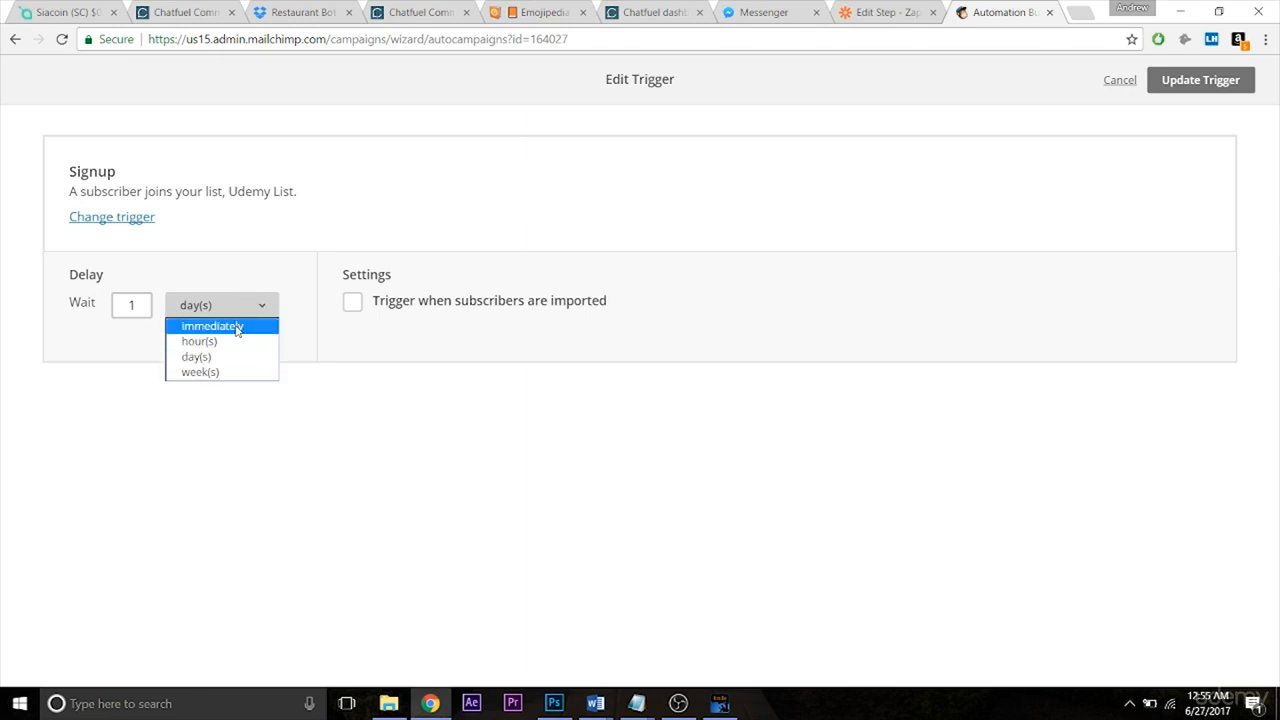
click(237, 328)
click(1176, 82)
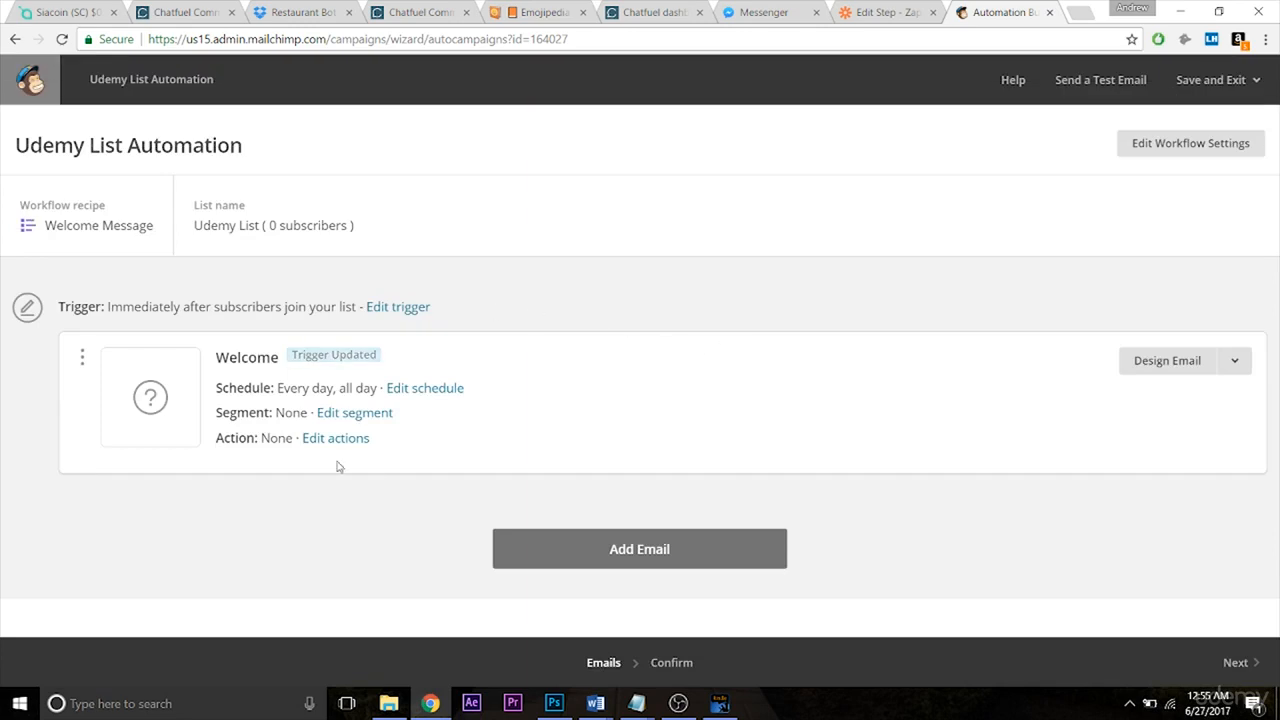
Set the Welcome email's subject to 'Catering Pricing' and continue to template selection.
click(1235, 664)
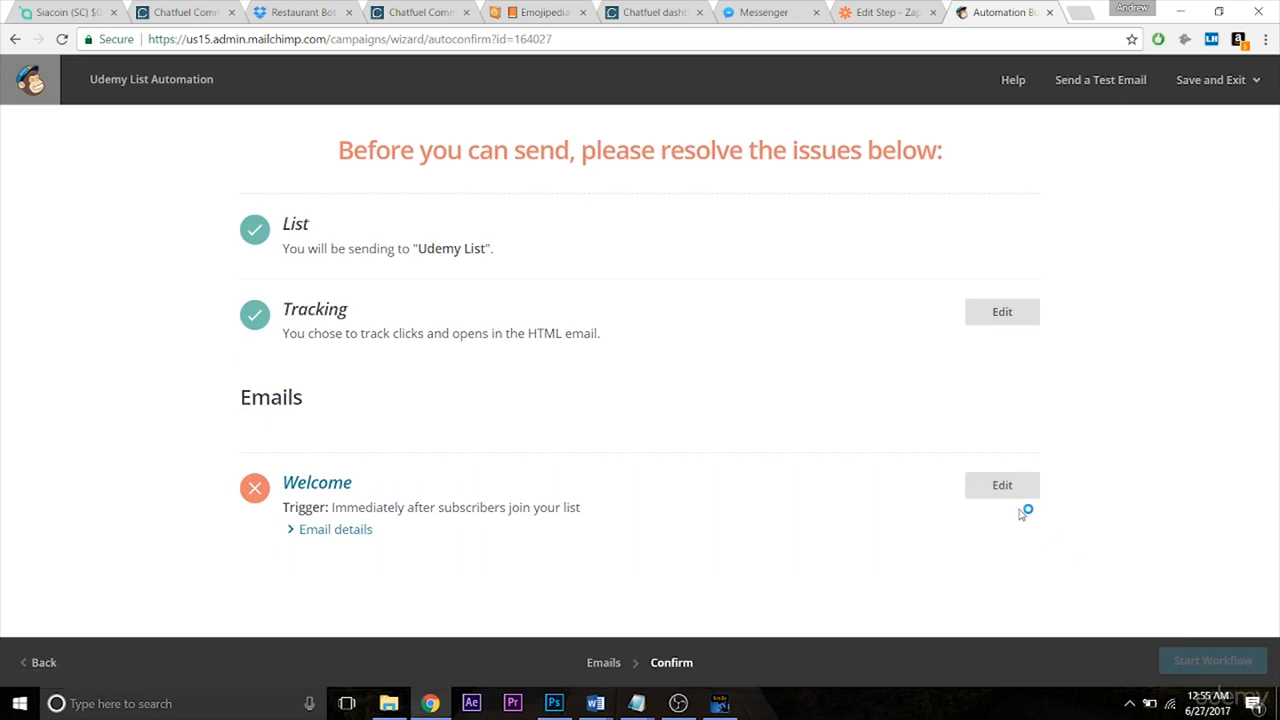
click(1001, 487)
click(212, 304)
click(212, 304)
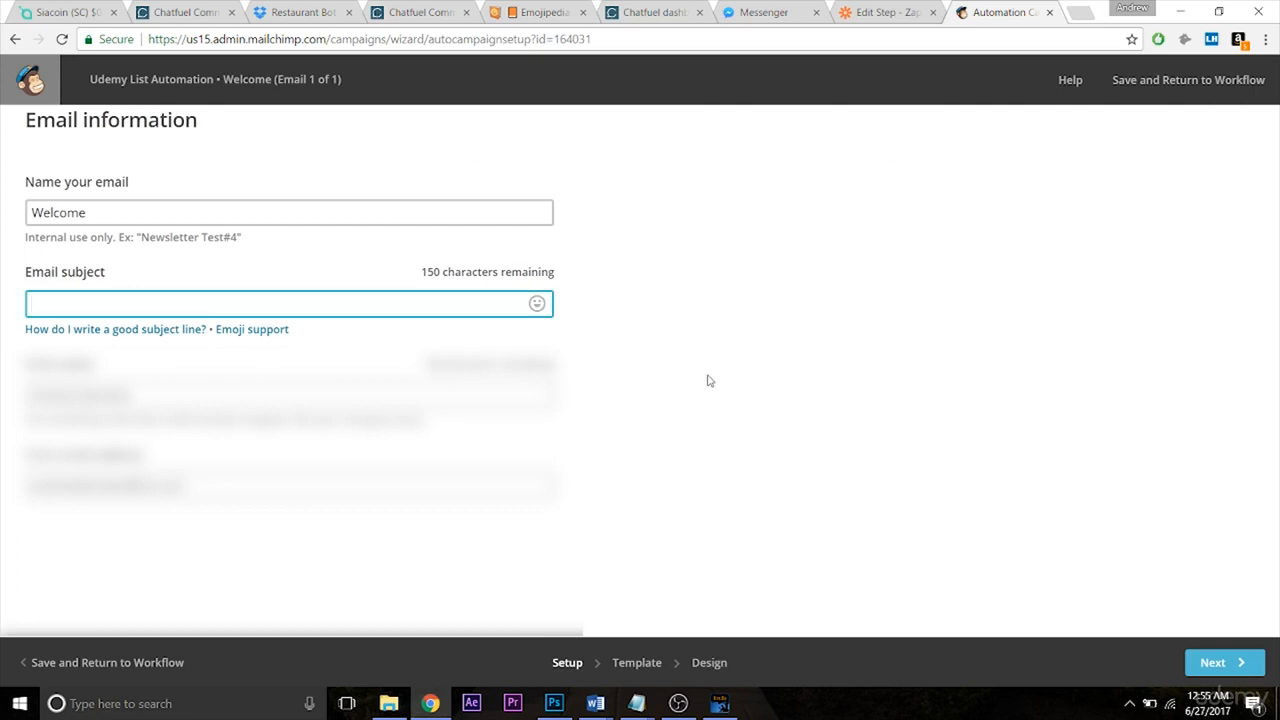
text(T)
text(Catering Pricing)
click(1240, 663)
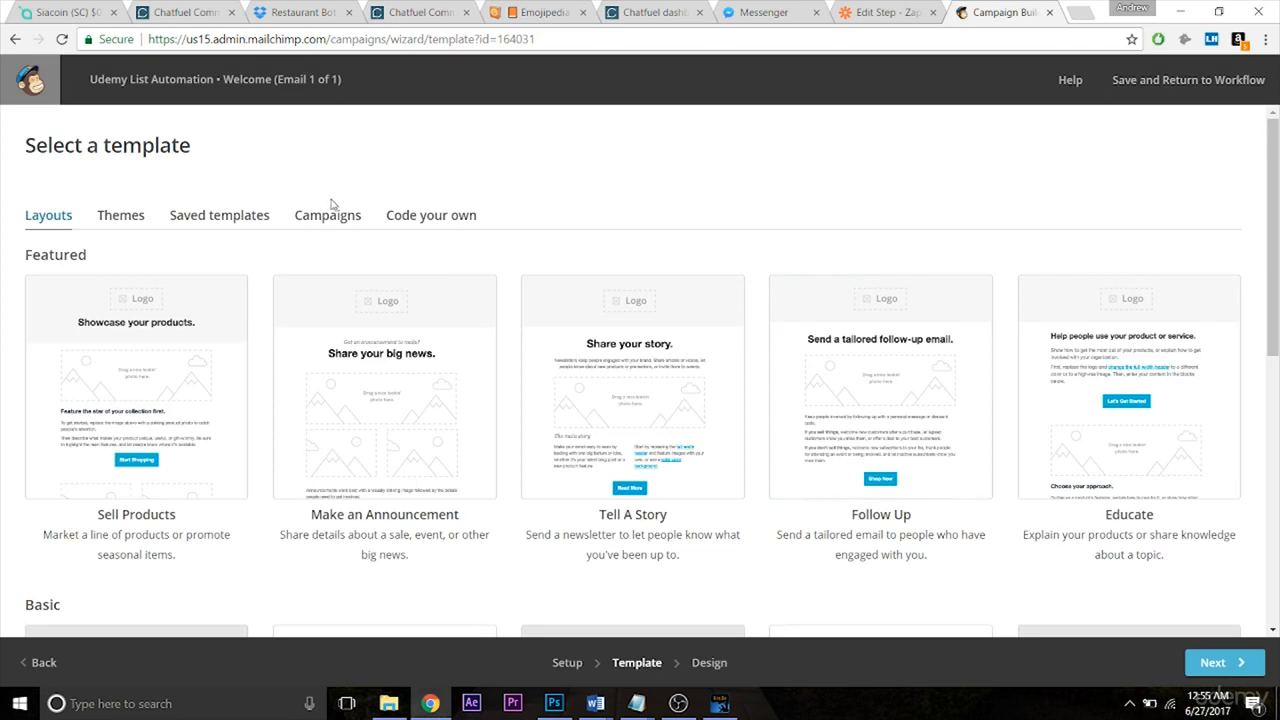
Pick the Simple Text layout for the Welcome email.
click(337, 222)
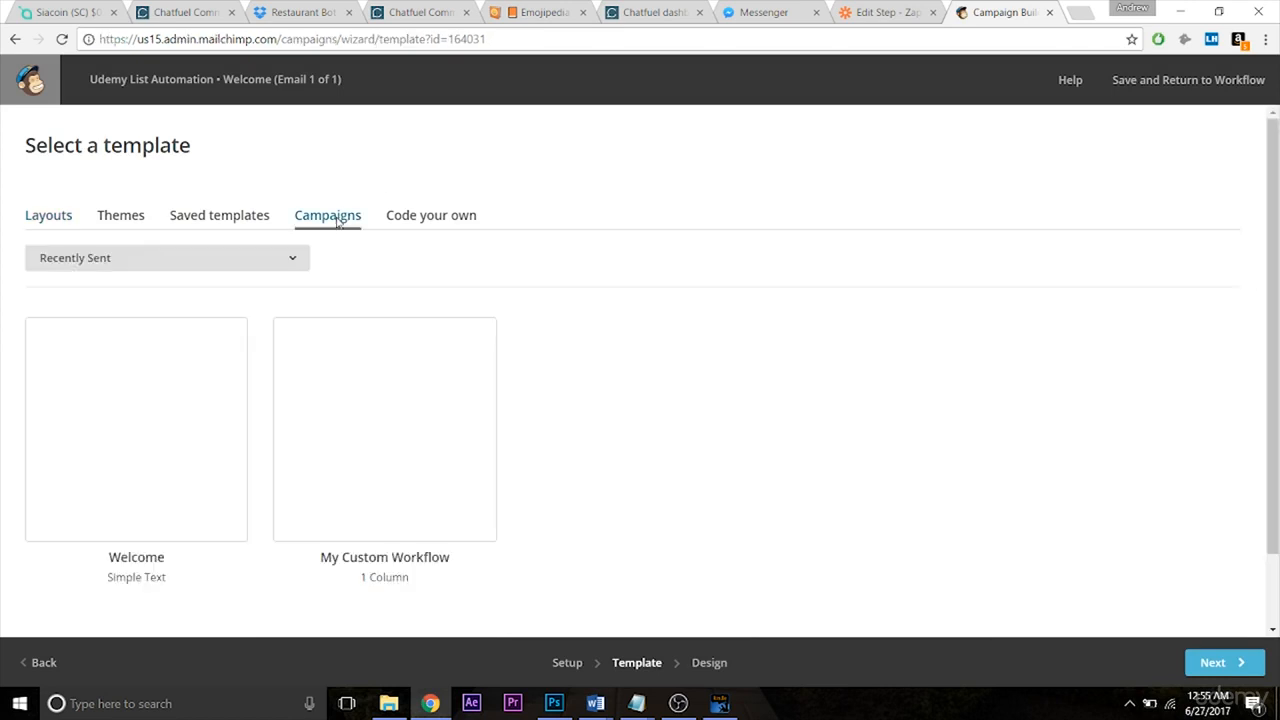
click(45, 230)
scroll(886, 400, down, 10)
click(880, 420)
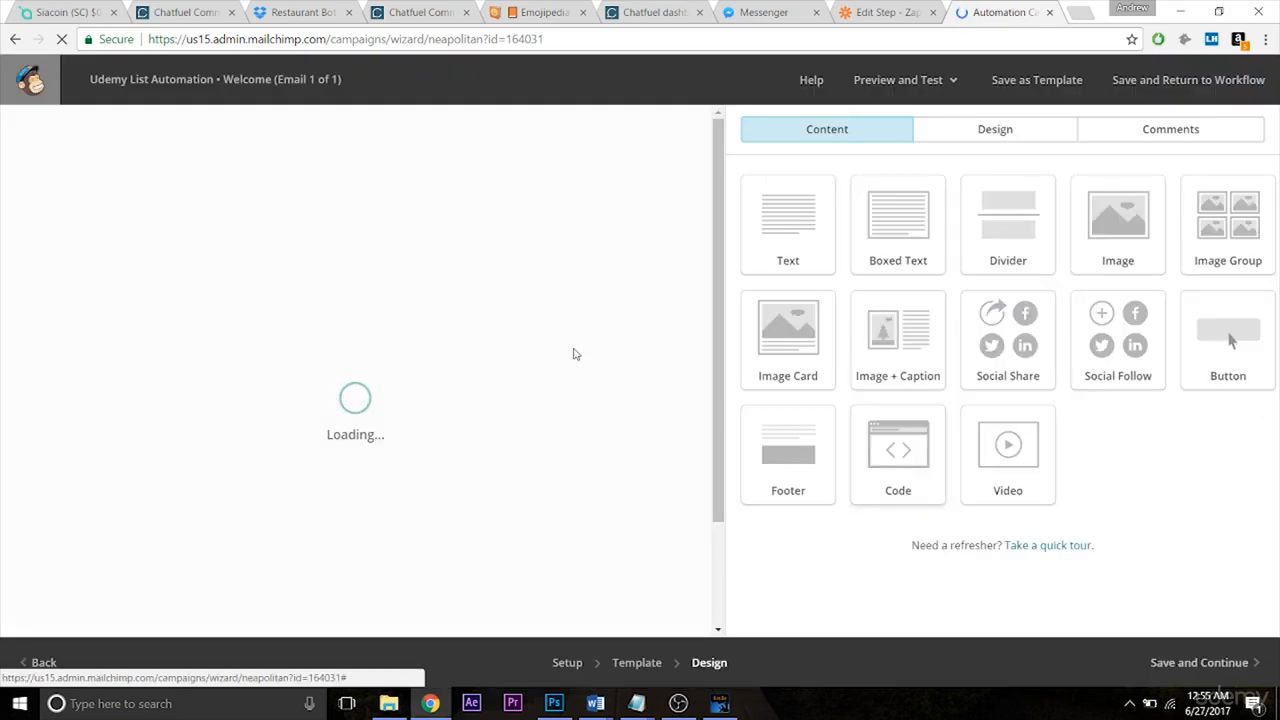
Delete the leftover text block and footer block, then save the design.
click(487, 176)
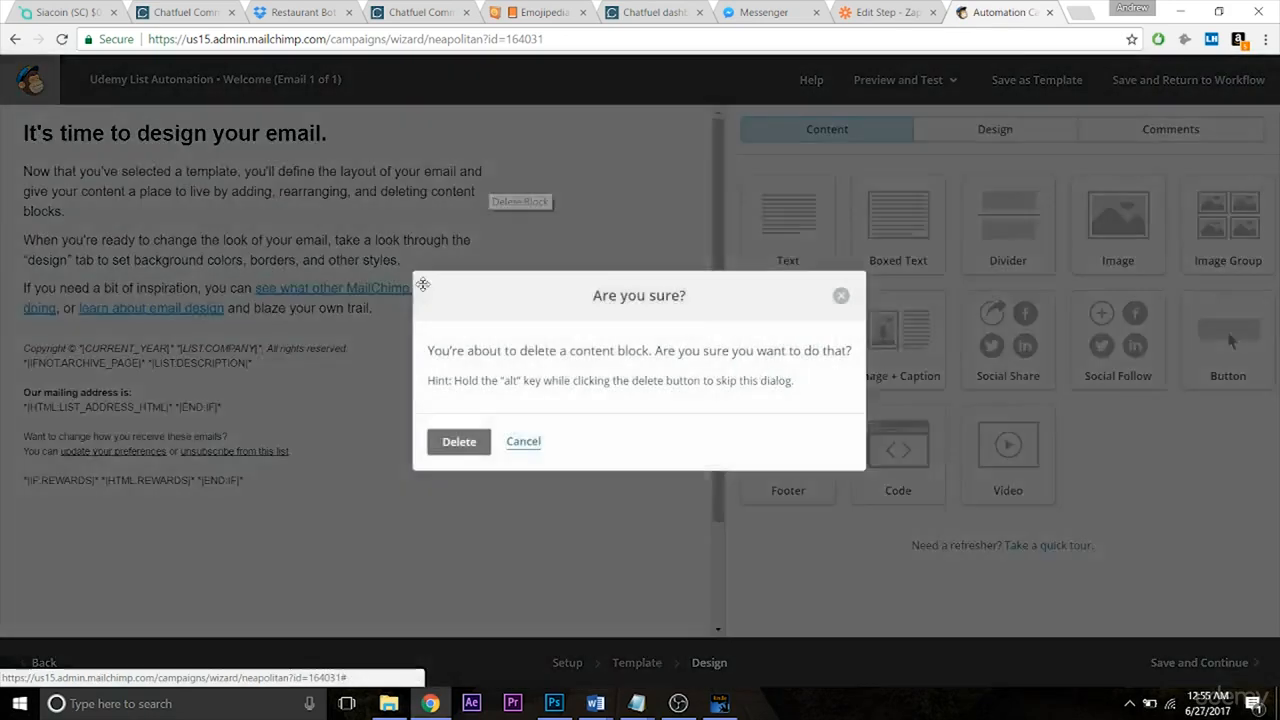
click(457, 441)
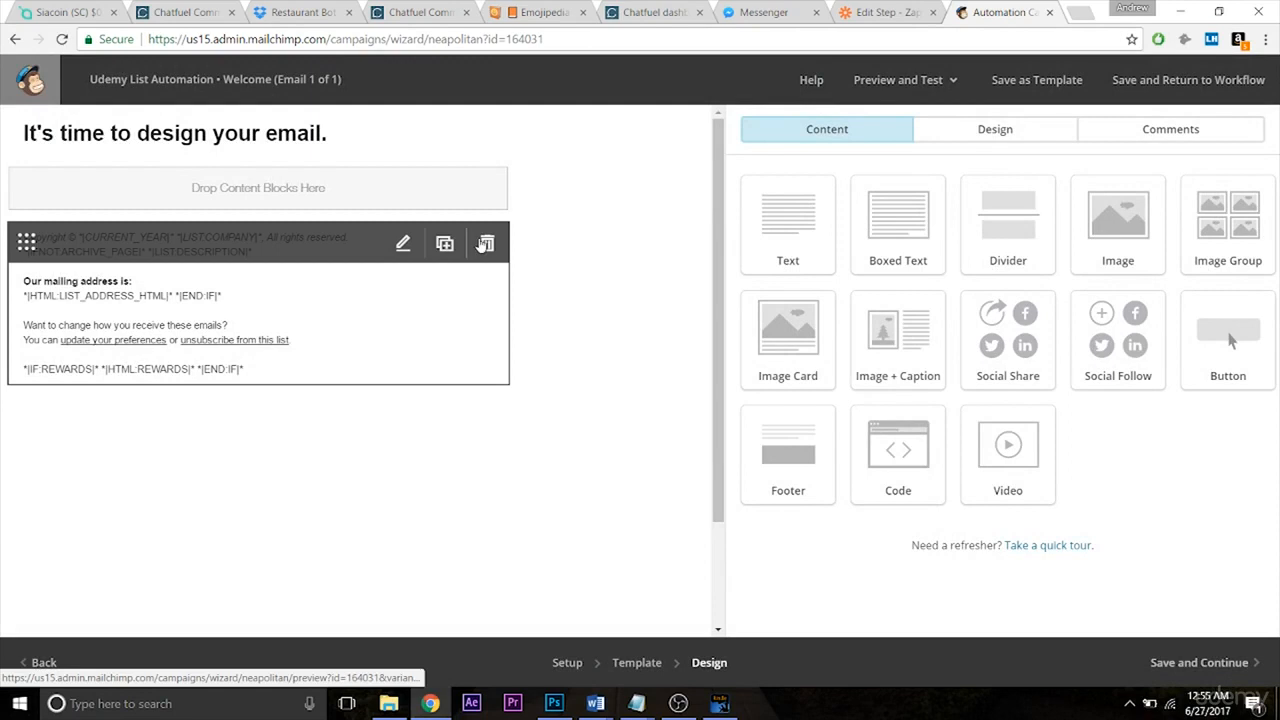
click(483, 247)
click(452, 441)
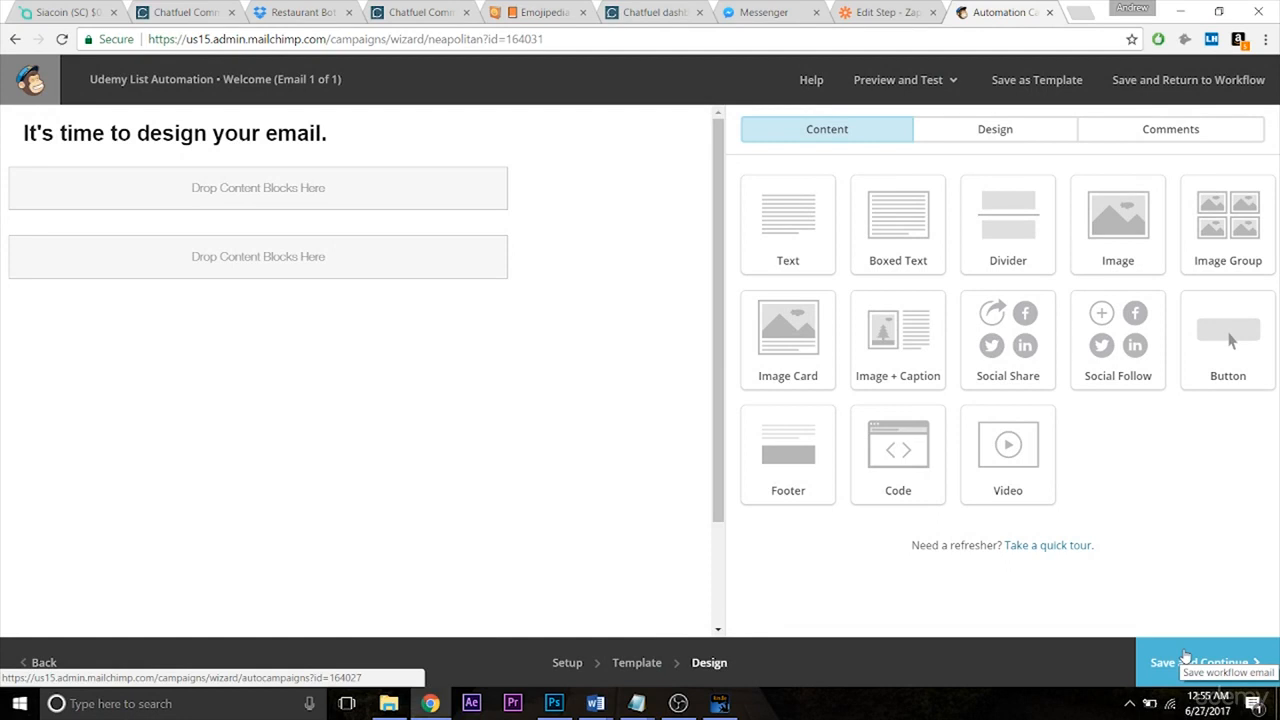
click(1185, 656)
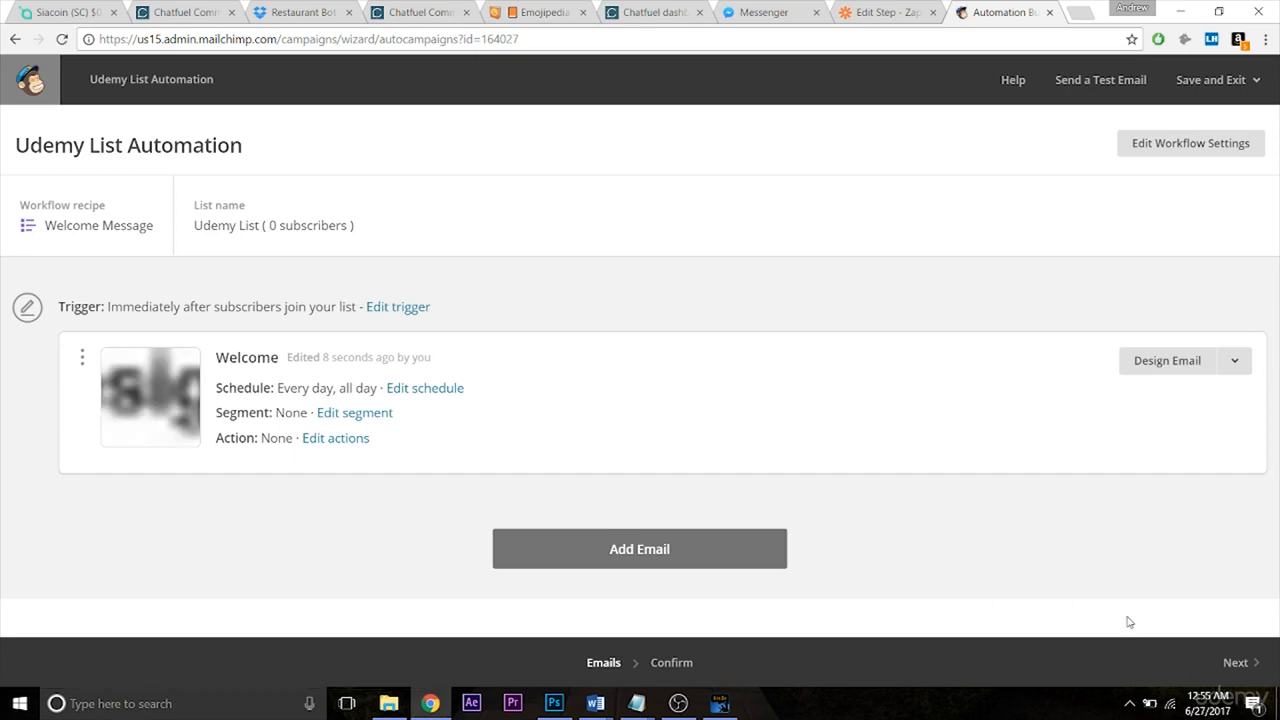
Replace the placeholder headline with "Here's your catering pricing sheet." and save the design.
click(1237, 663)
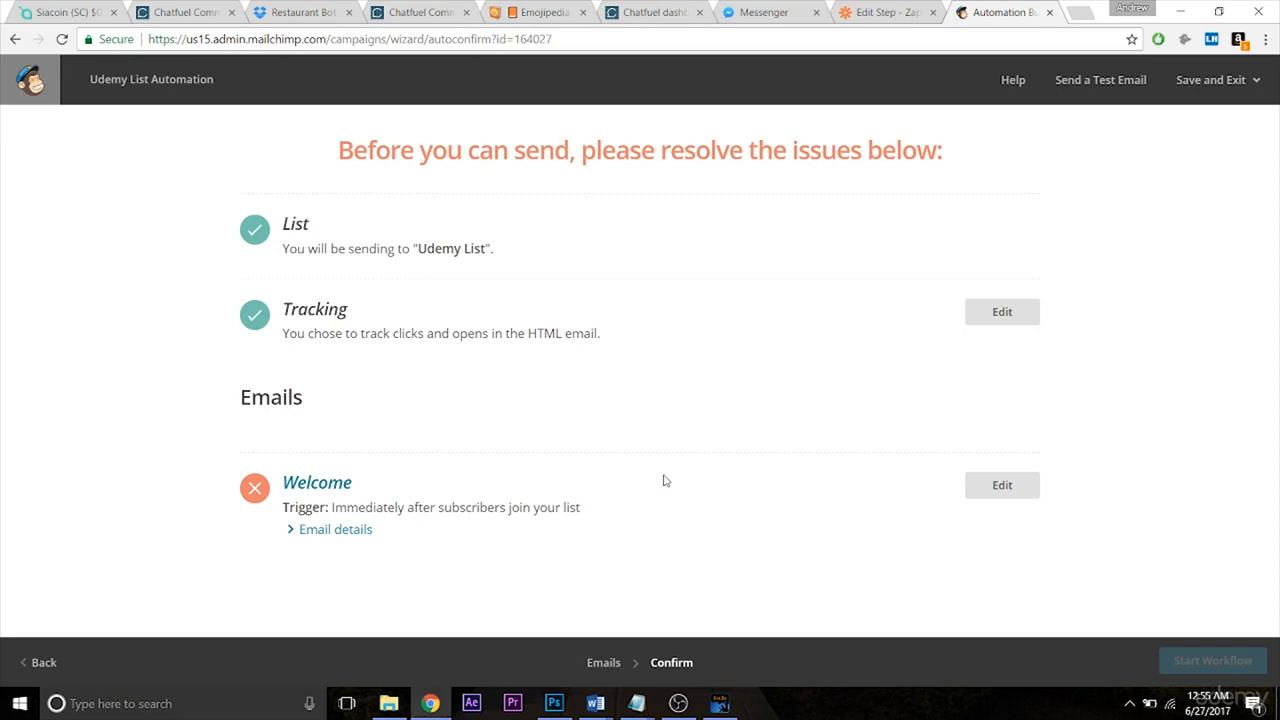
click(294, 529)
drag(1274, 286, 1277, 558)
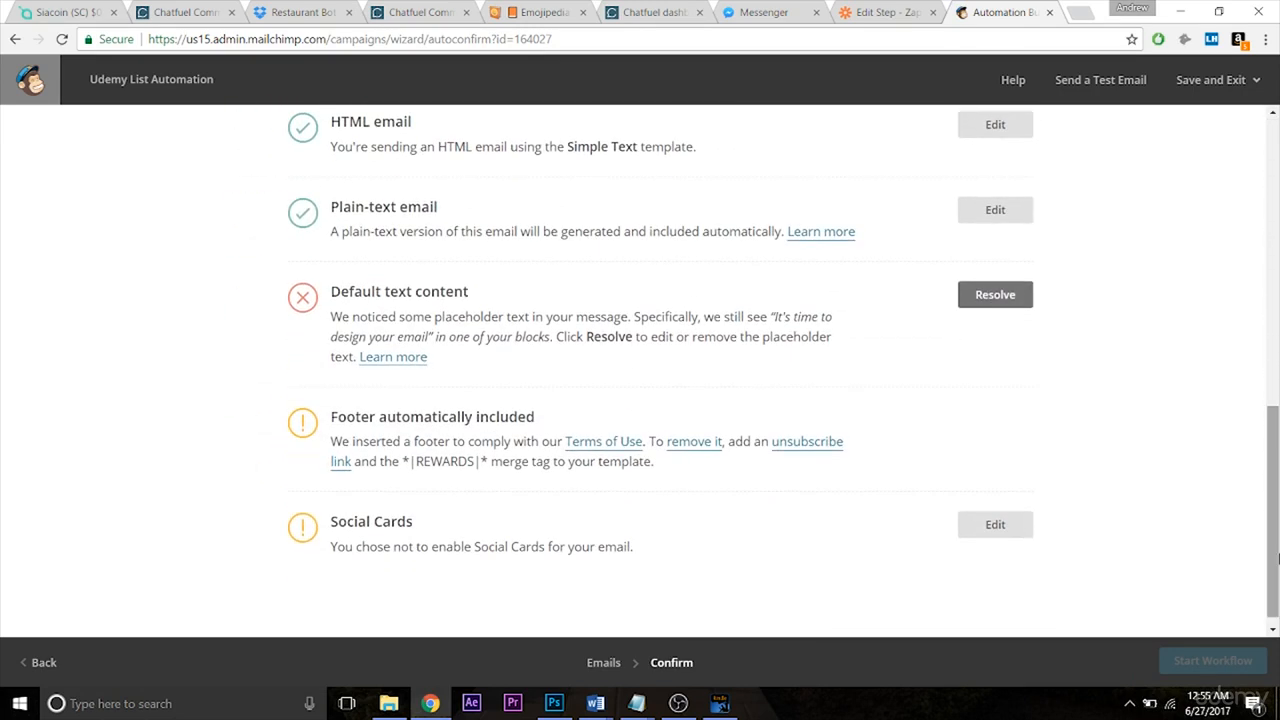
click(993, 295)
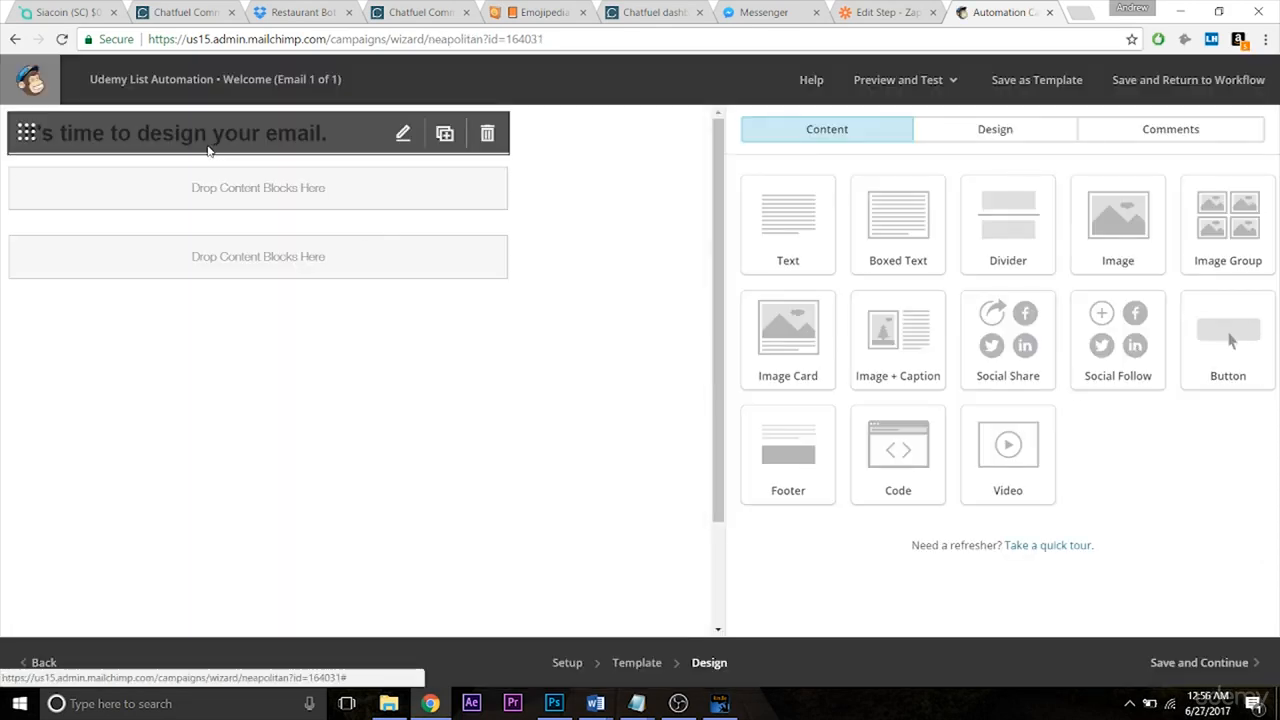
click(403, 133)
key(ctrl+a)
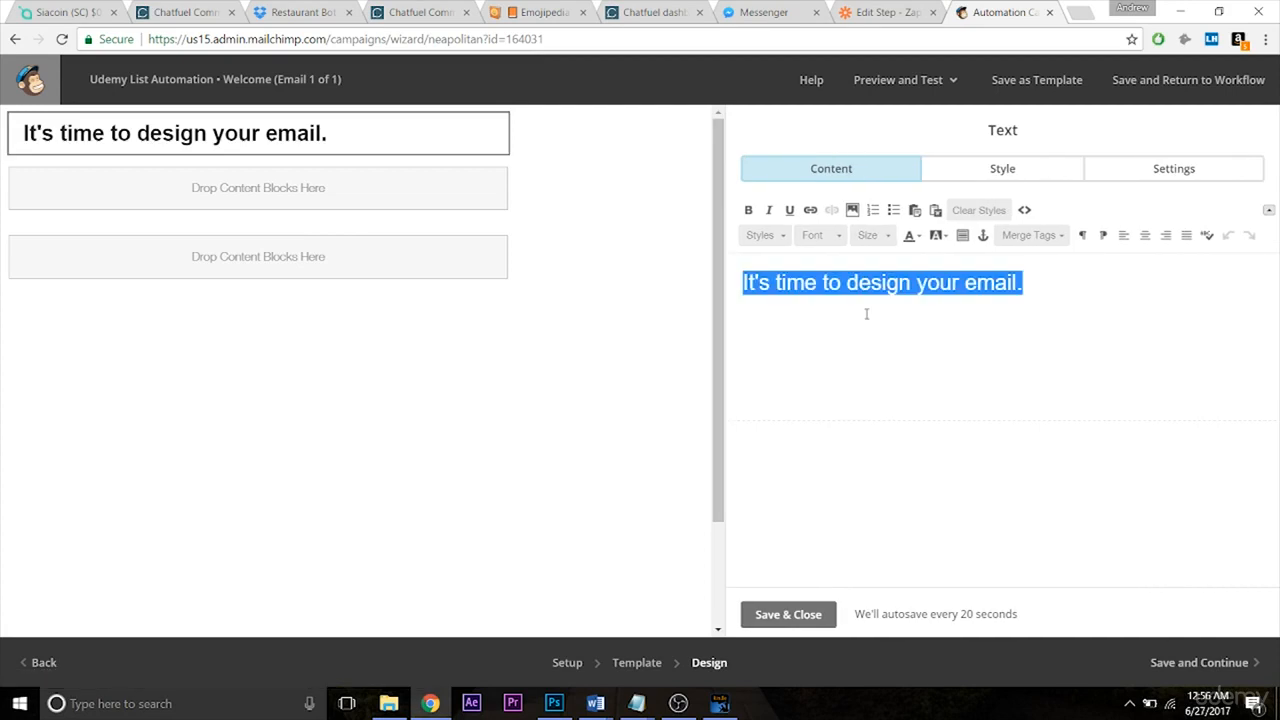
text(Here's you)
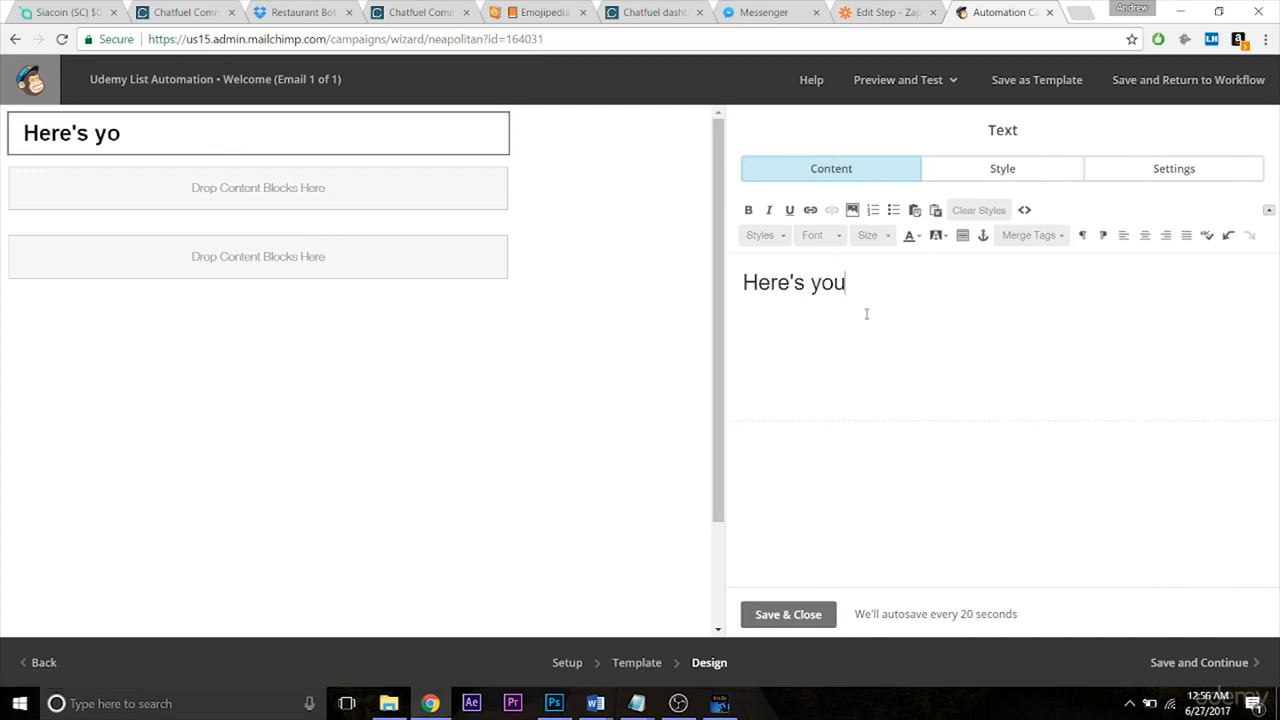
text(r catering pricing sheet.)
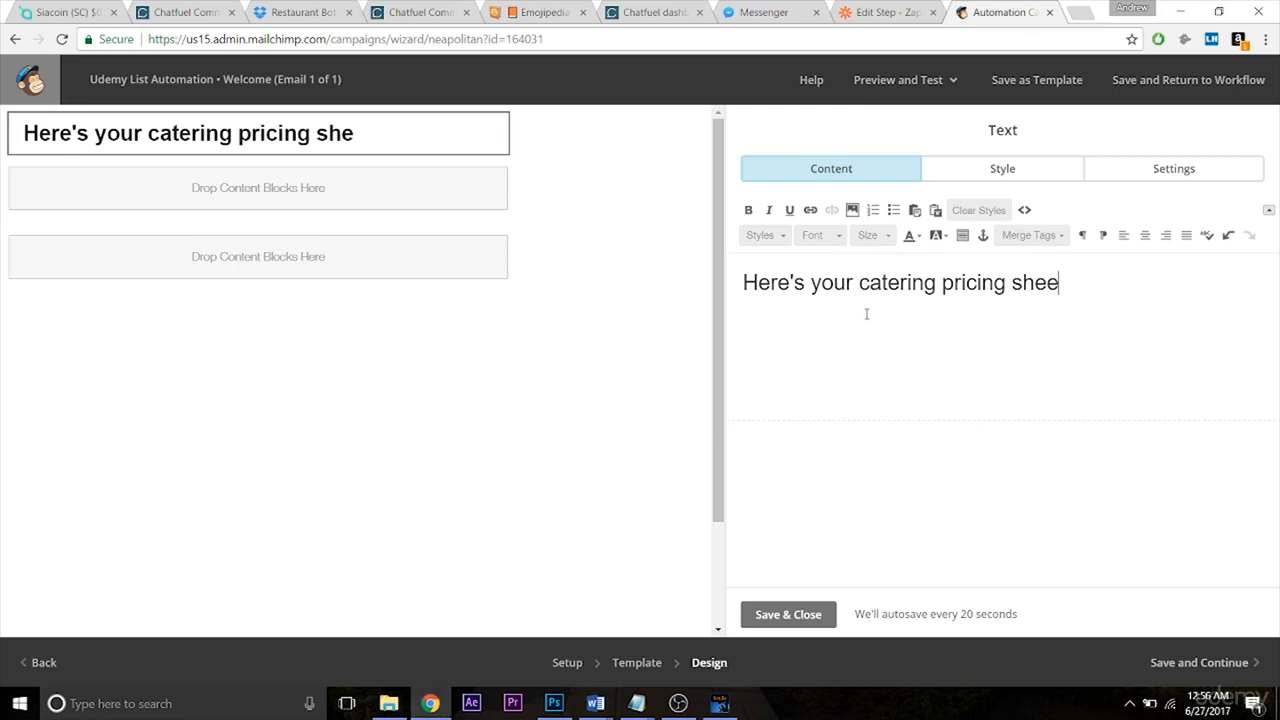
click(775, 608)
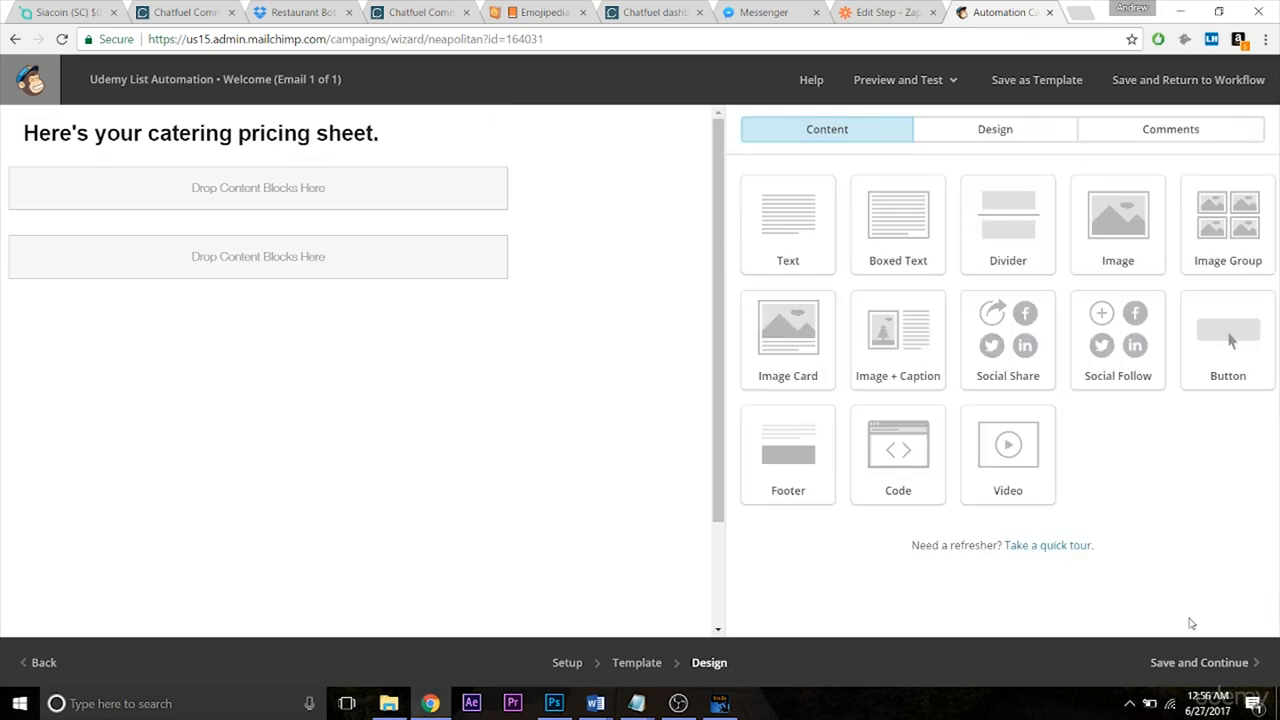
click(1196, 660)
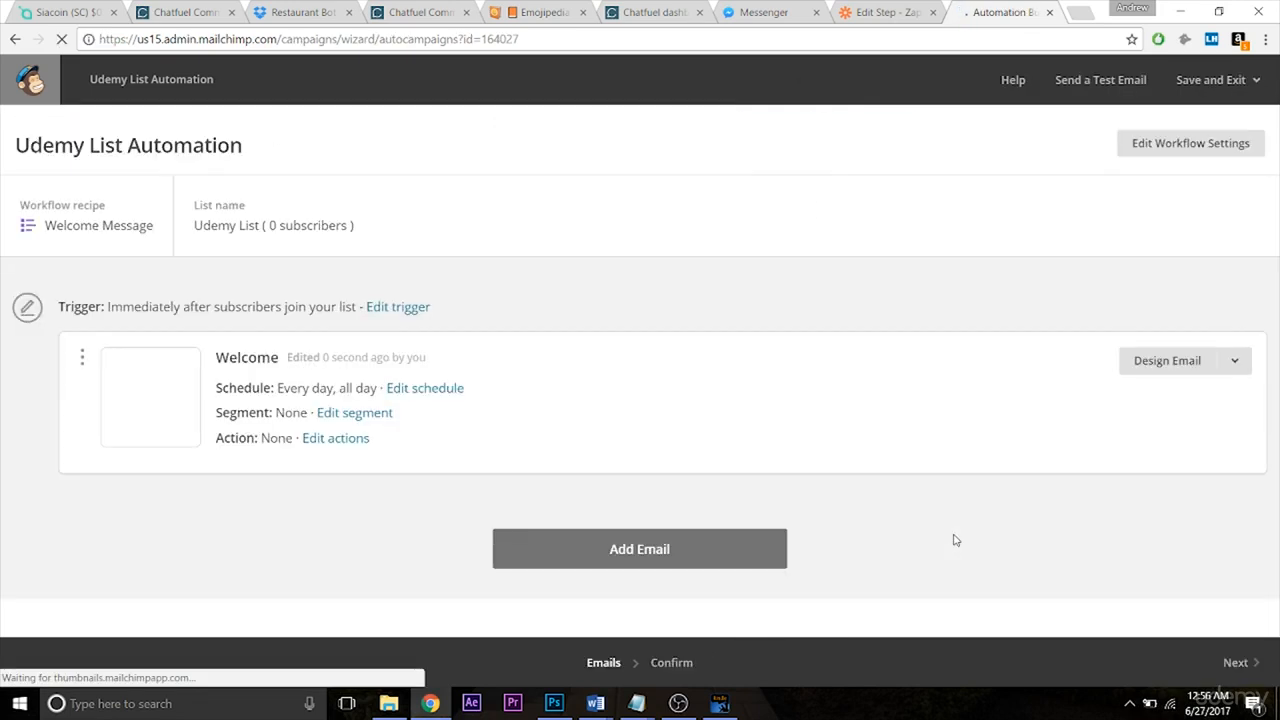
Start the Udemy List Automation workflow and confirm it in the dialog.
click(1236, 662)
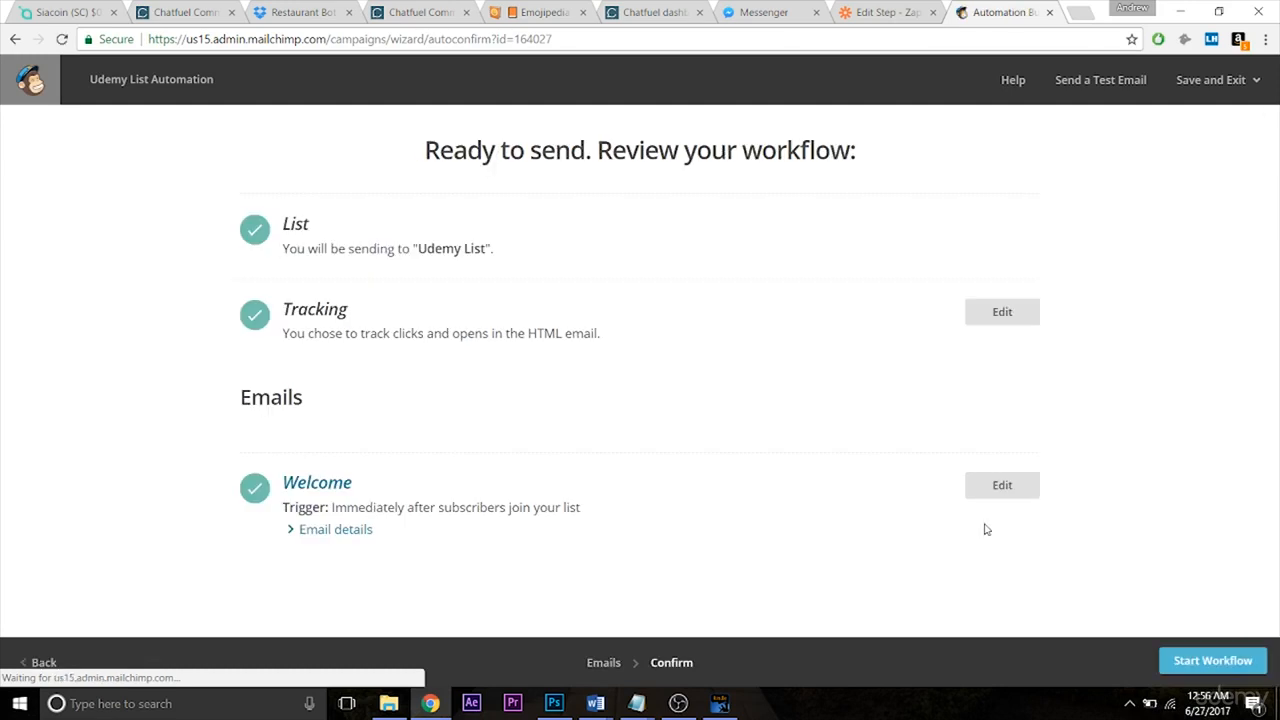
click(1210, 658)
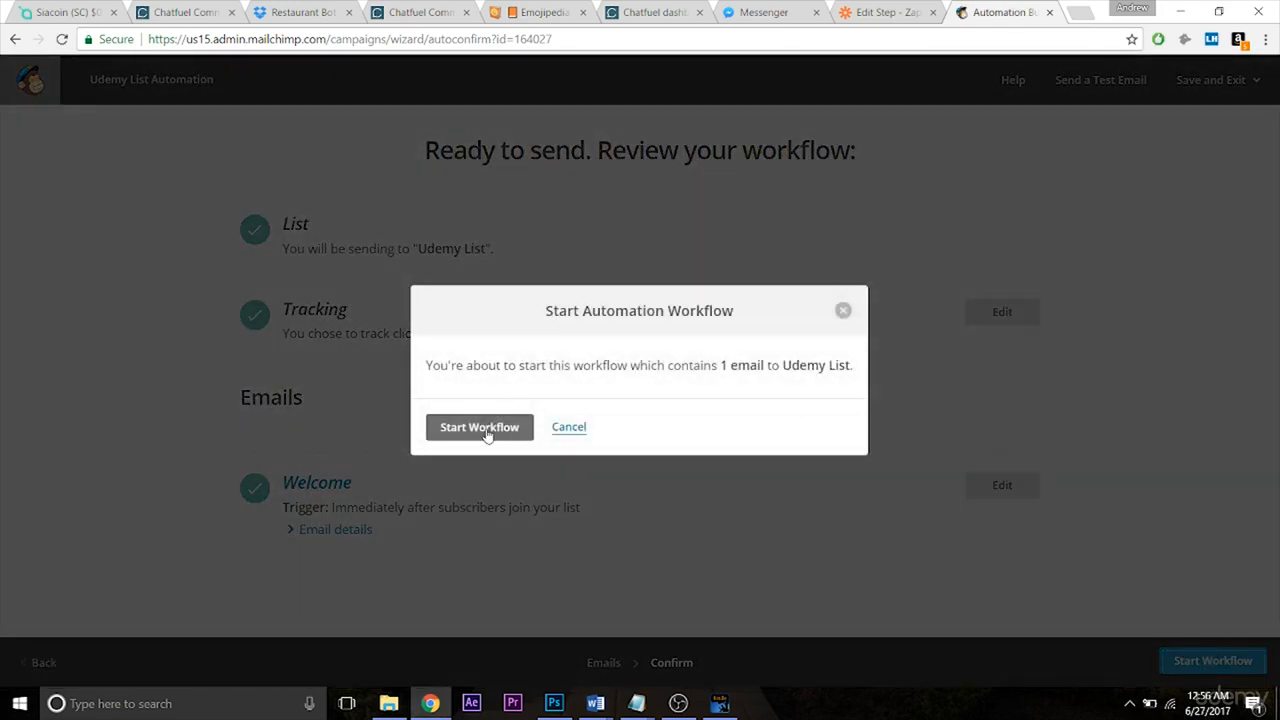
click(489, 430)
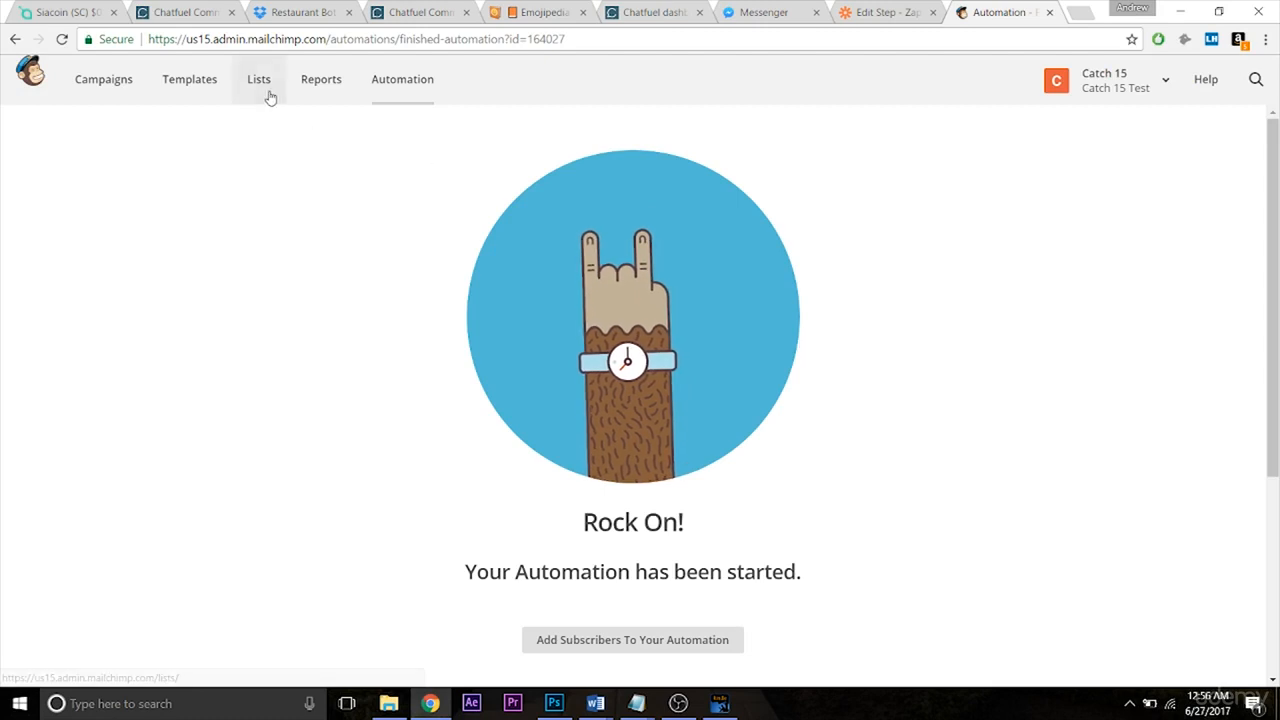
click(880, 12)
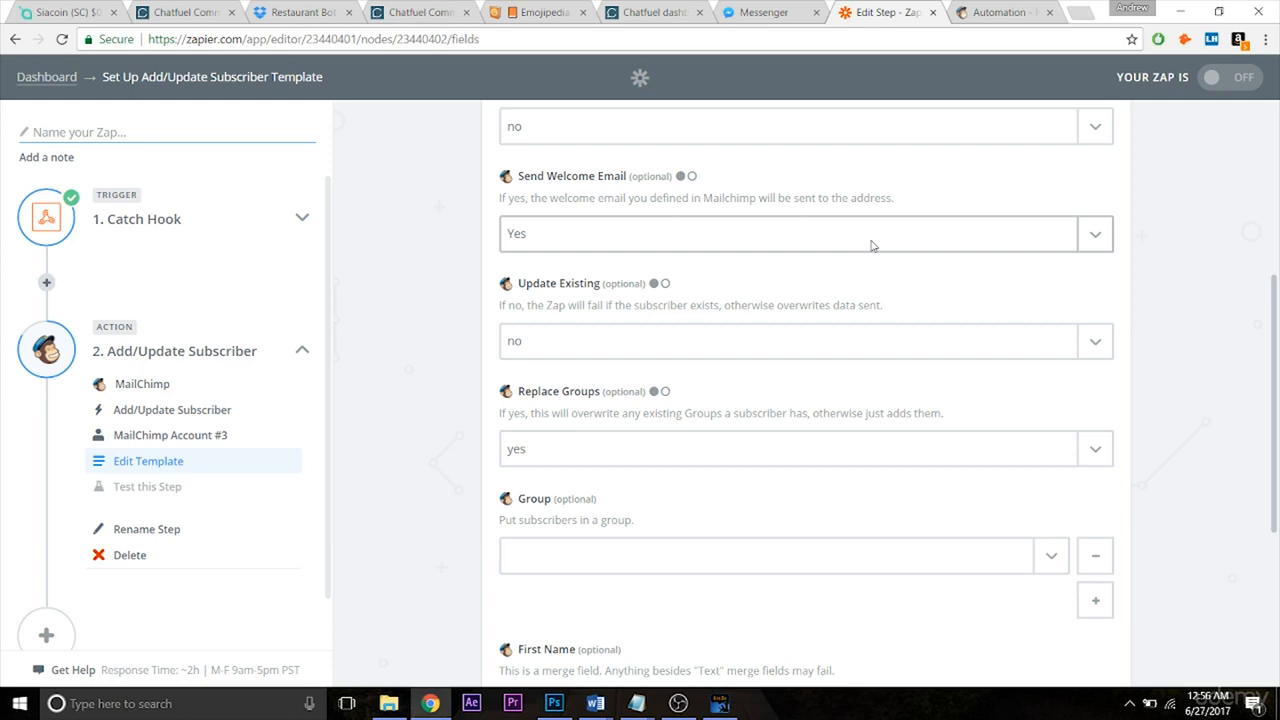
Map First Name and Last Name from the Catch Hook's Step 1 fields.
drag(1275, 292, 1265, 463)
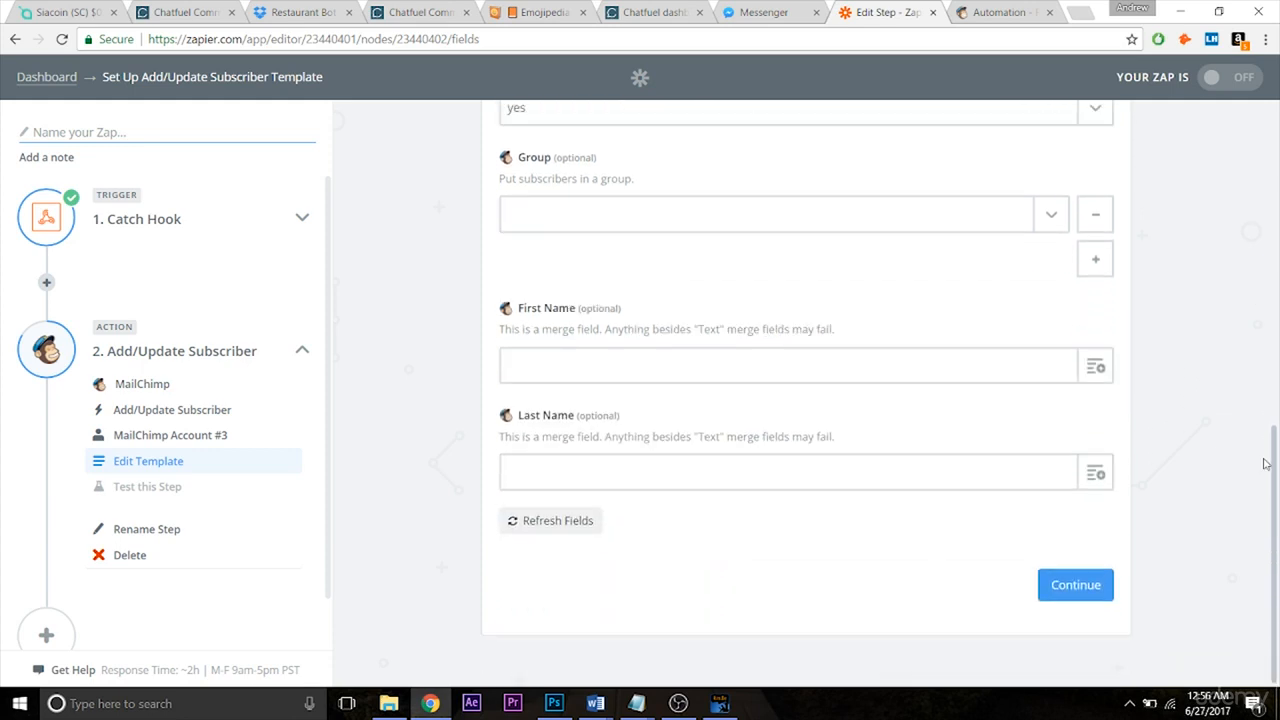
click(1086, 376)
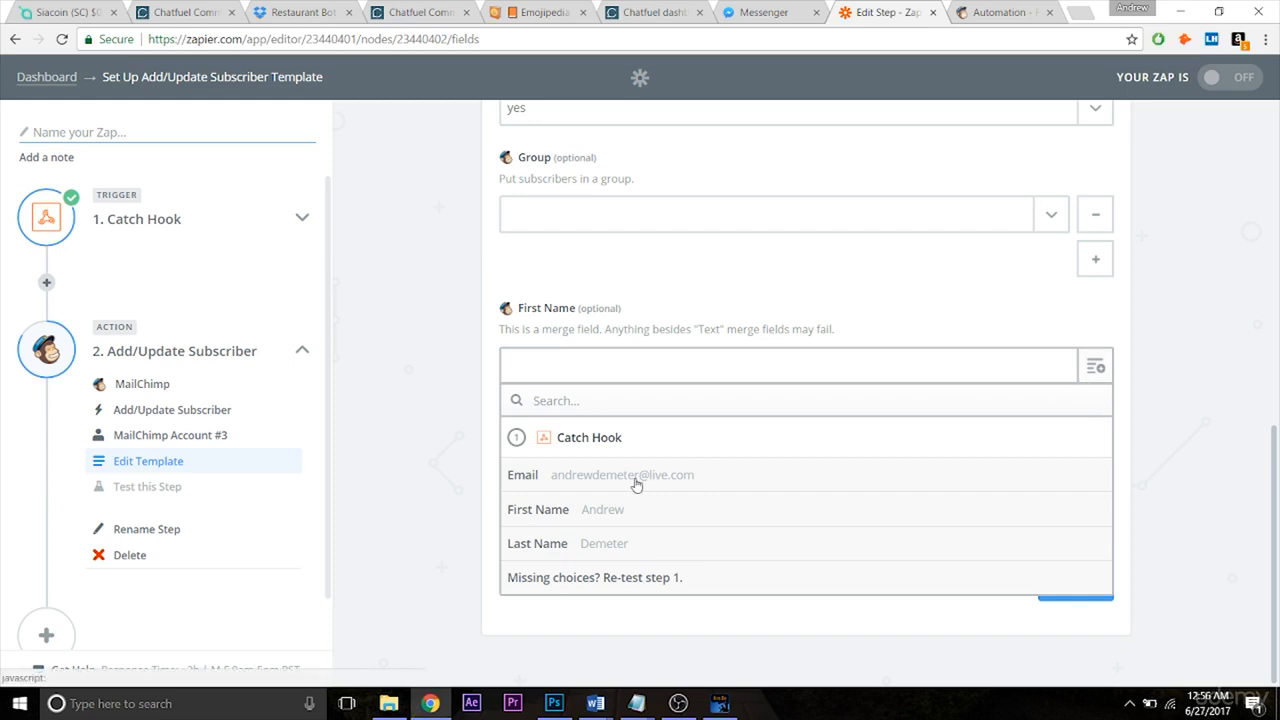
click(603, 510)
click(1086, 484)
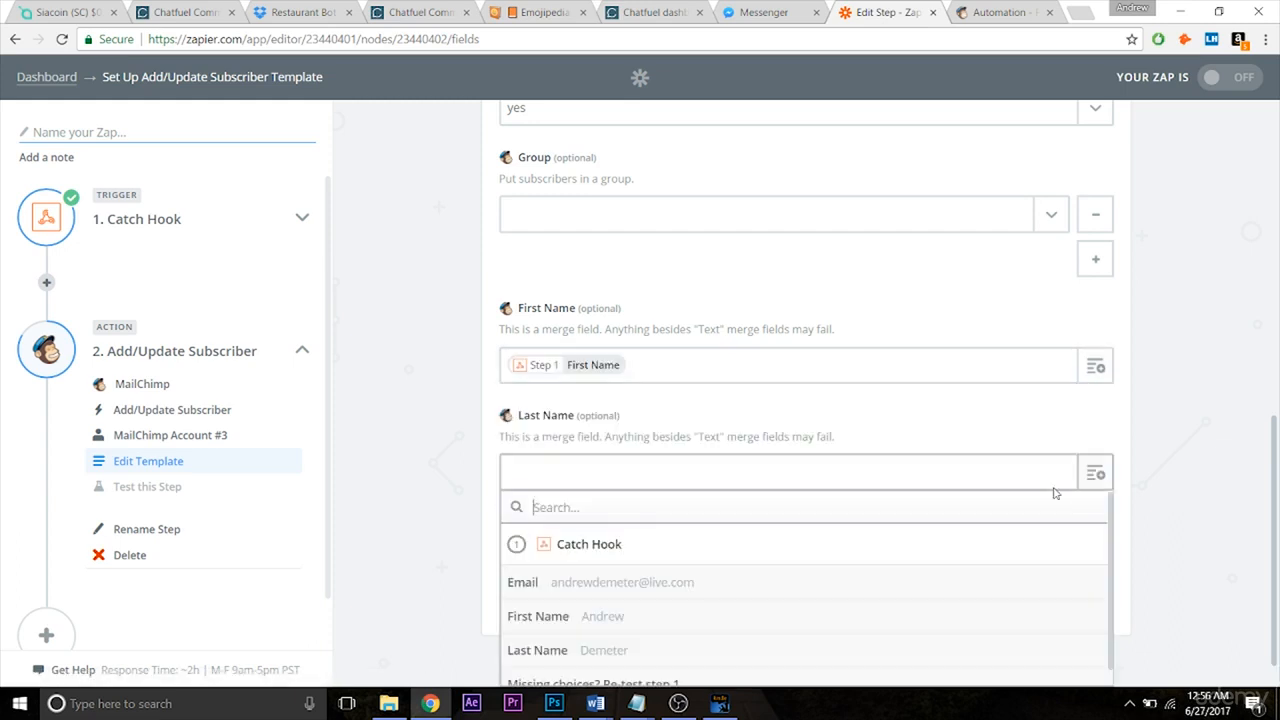
click(604, 644)
Test the MailChimp step by sending a test subscriber.
click(1068, 588)
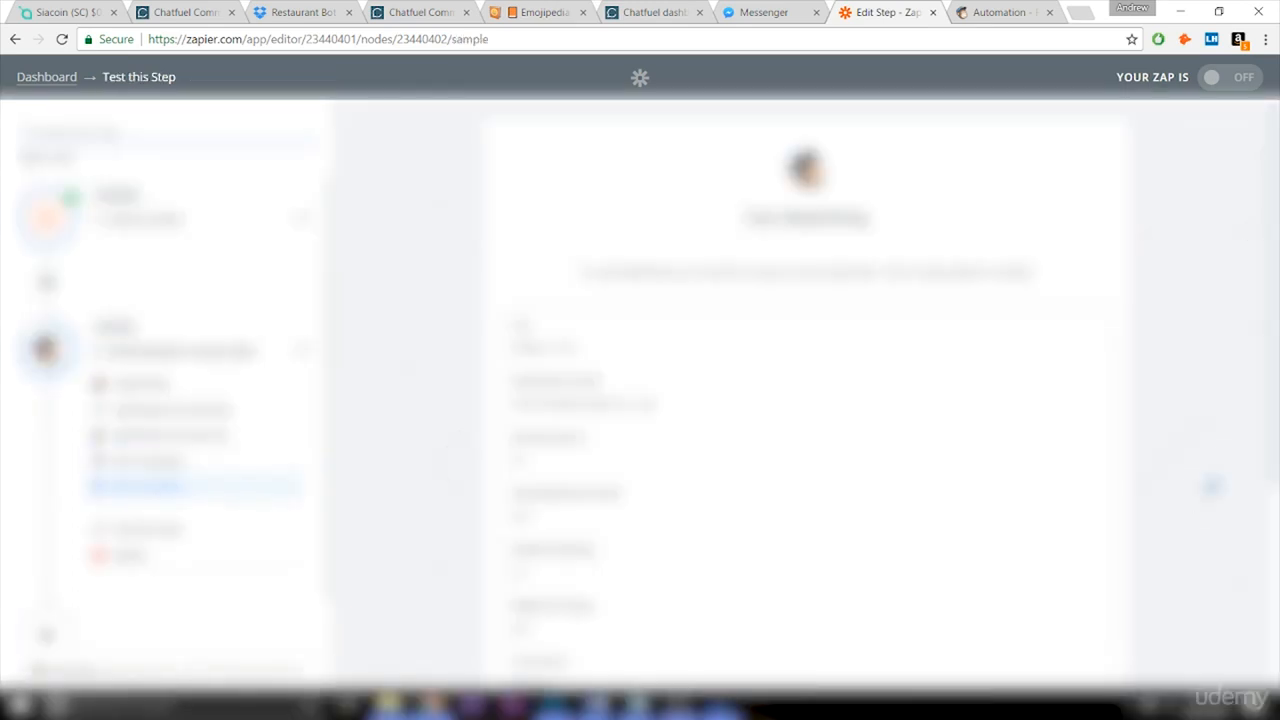
drag(1276, 280, 1270, 495)
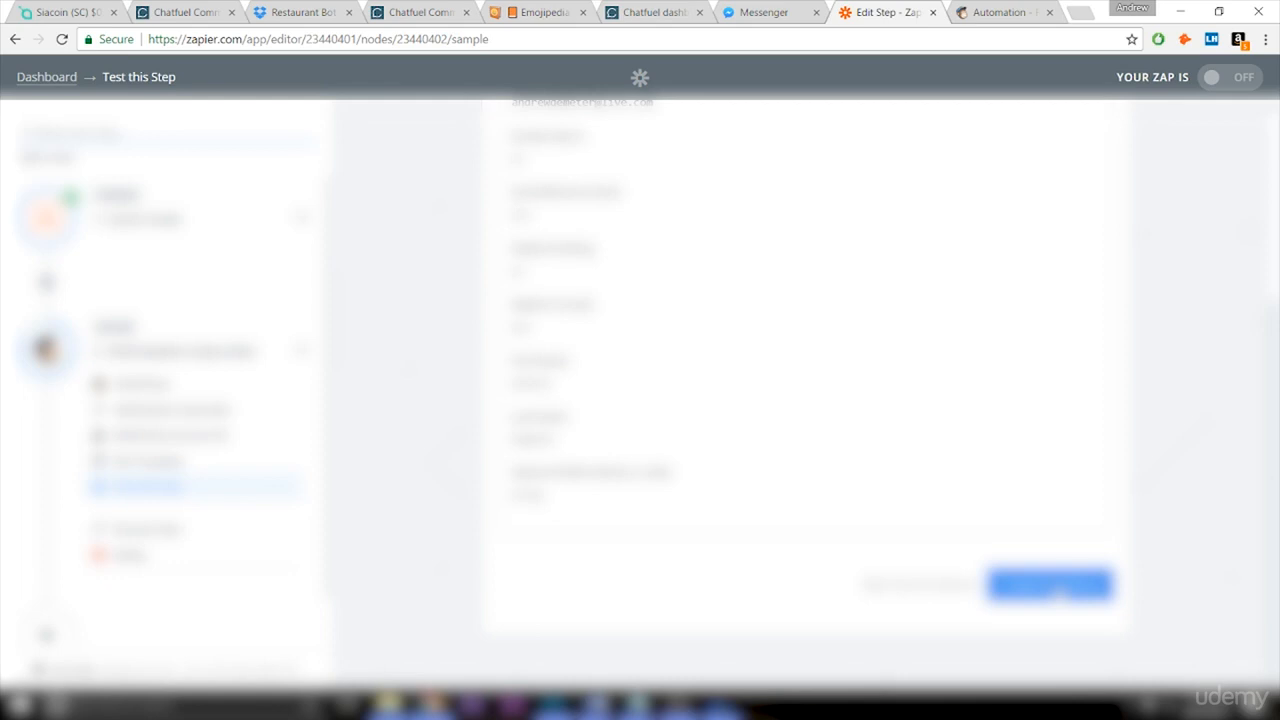
click(1058, 592)
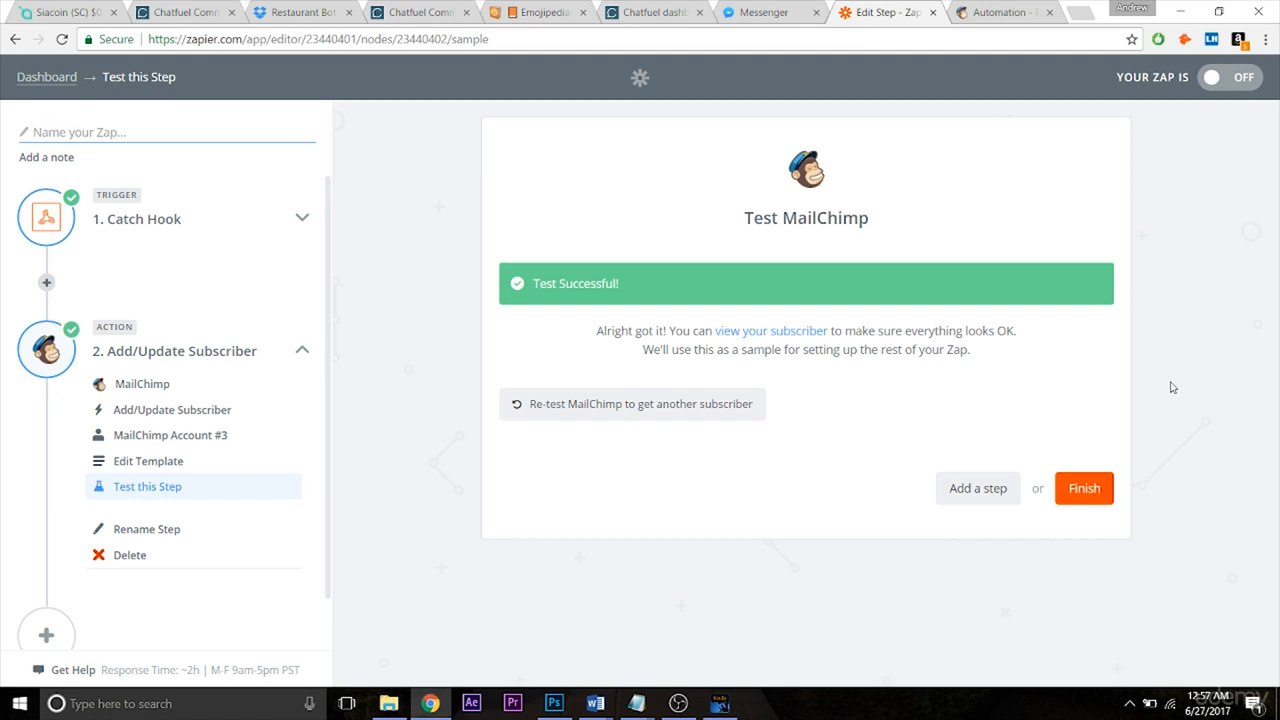
click(985, 14)
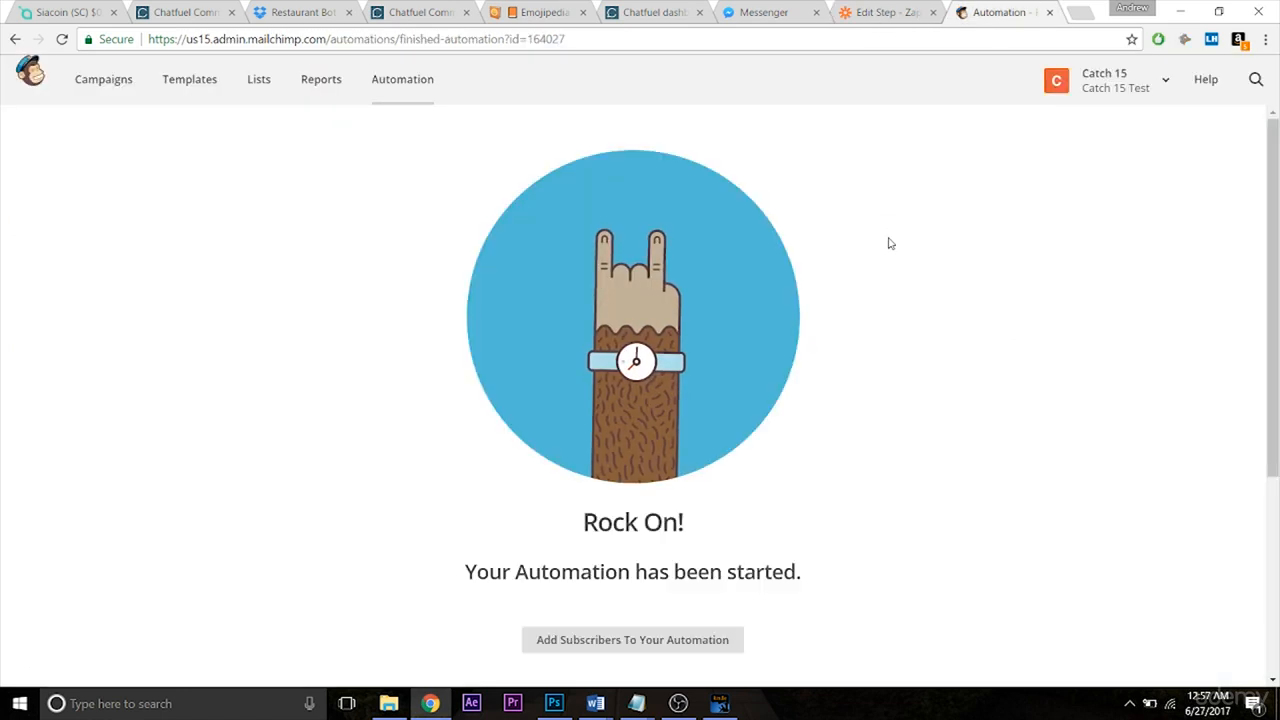
Check MailChimp's Lists page, where Udemy List shows 0 subscribers.
click(260, 82)
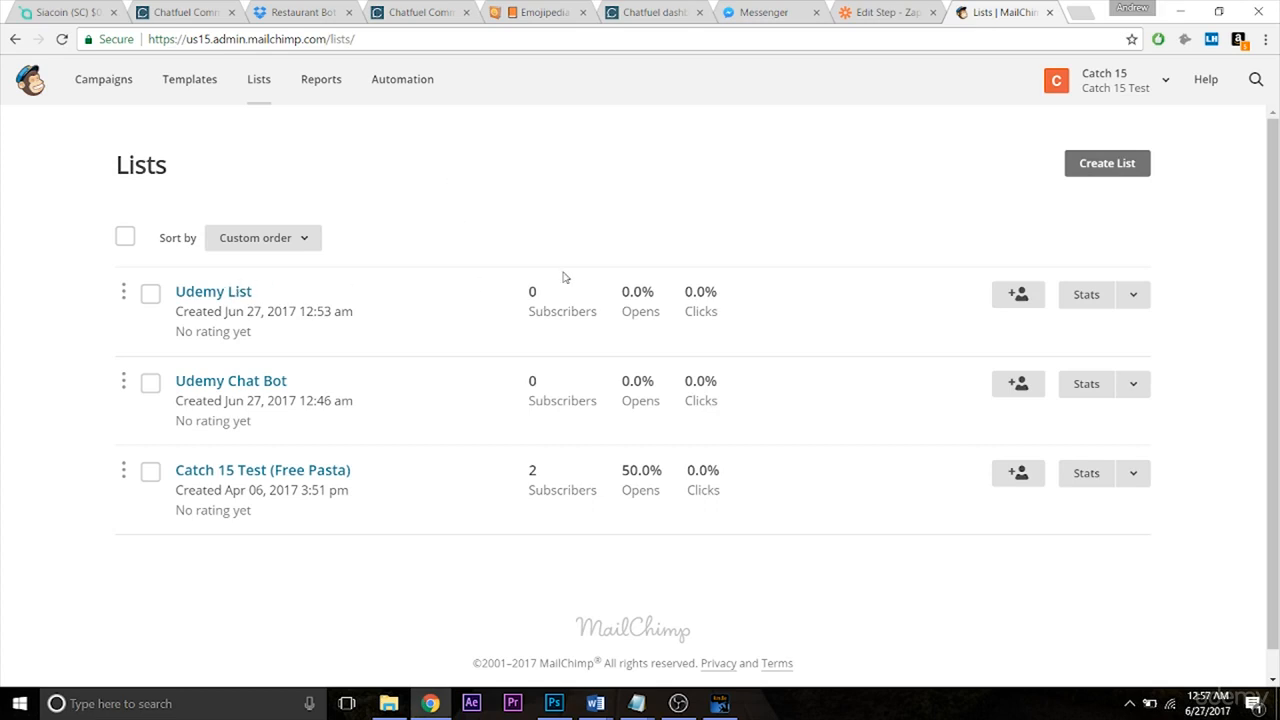
click(878, 13)
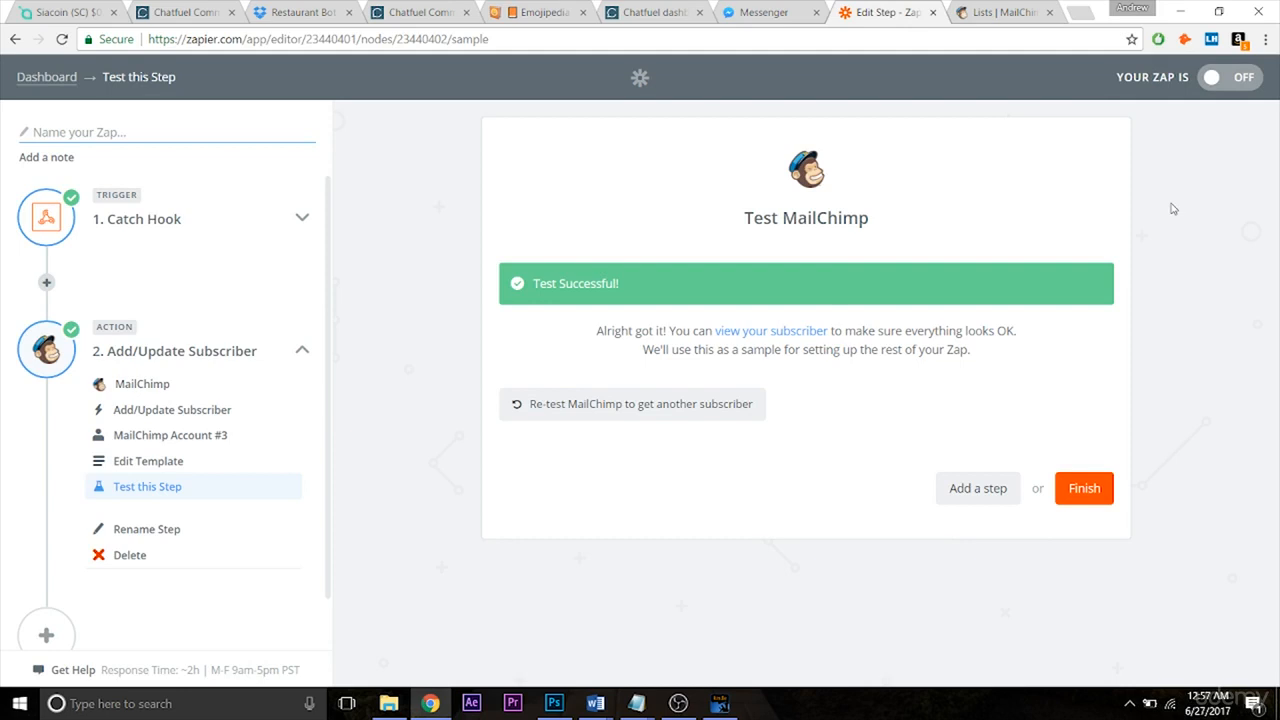
Name the Zap 'Chatfuel to MailChimp' and switch it on.
click(1093, 501)
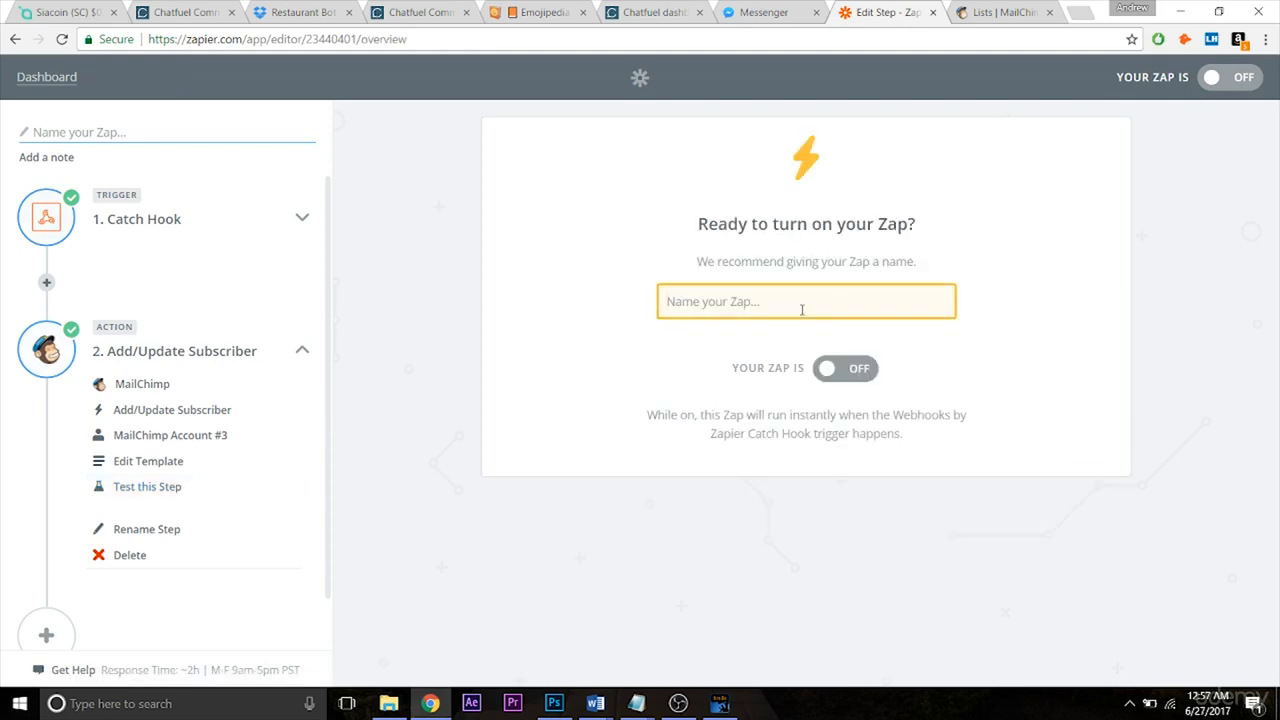
text(Chatfuel to MailChimp)
click(857, 370)
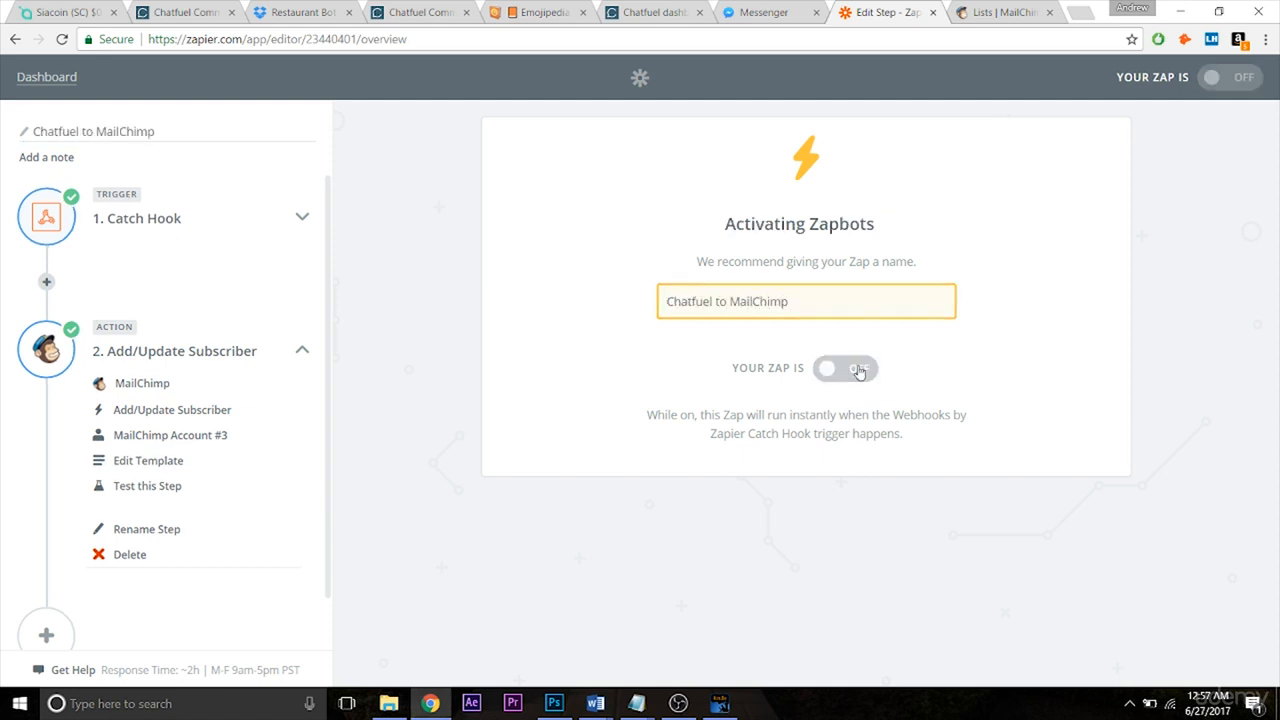